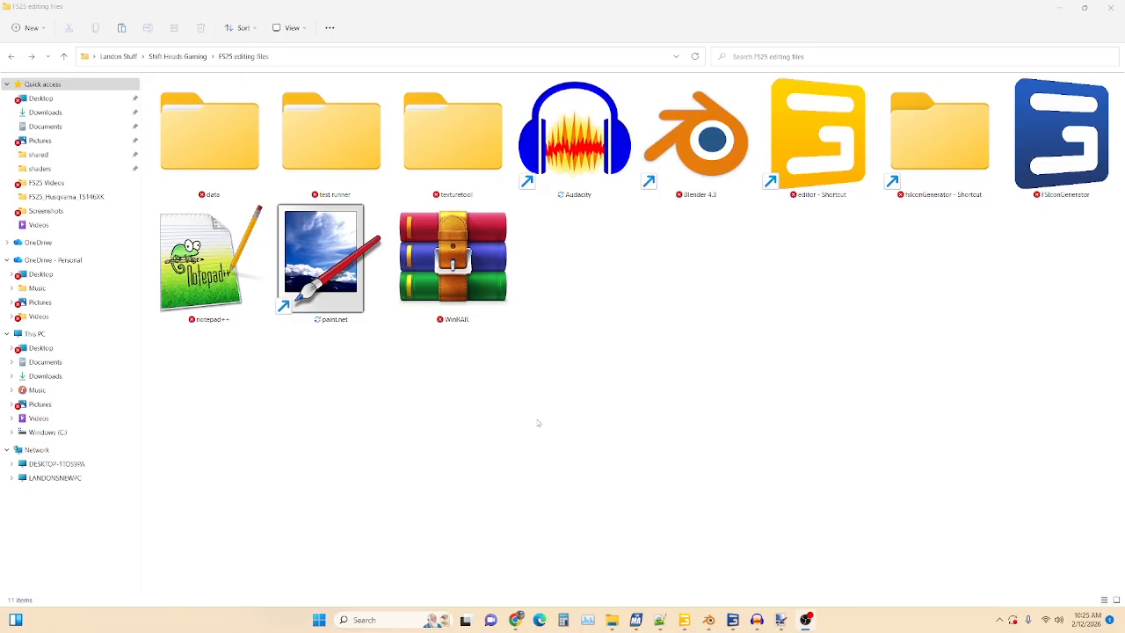
Step: View the WinRAR download page in the browser and return to the FS25 editing files folder
{"action": "left_click", "coordinate": [456, 281]}
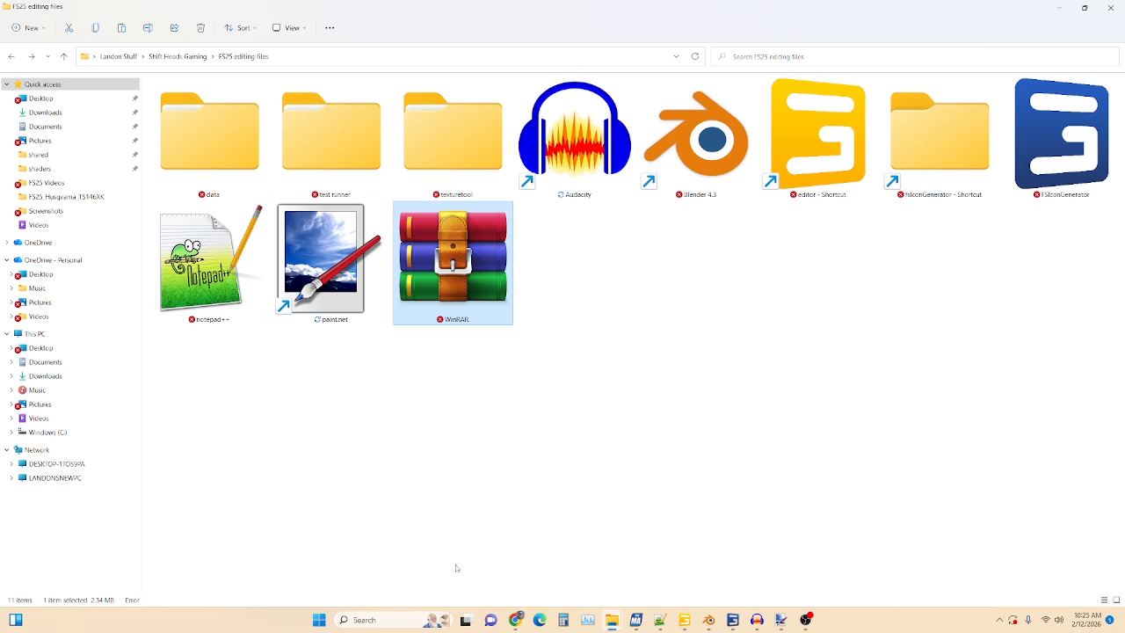
{"action": "left_click", "coordinate": [516, 621]}
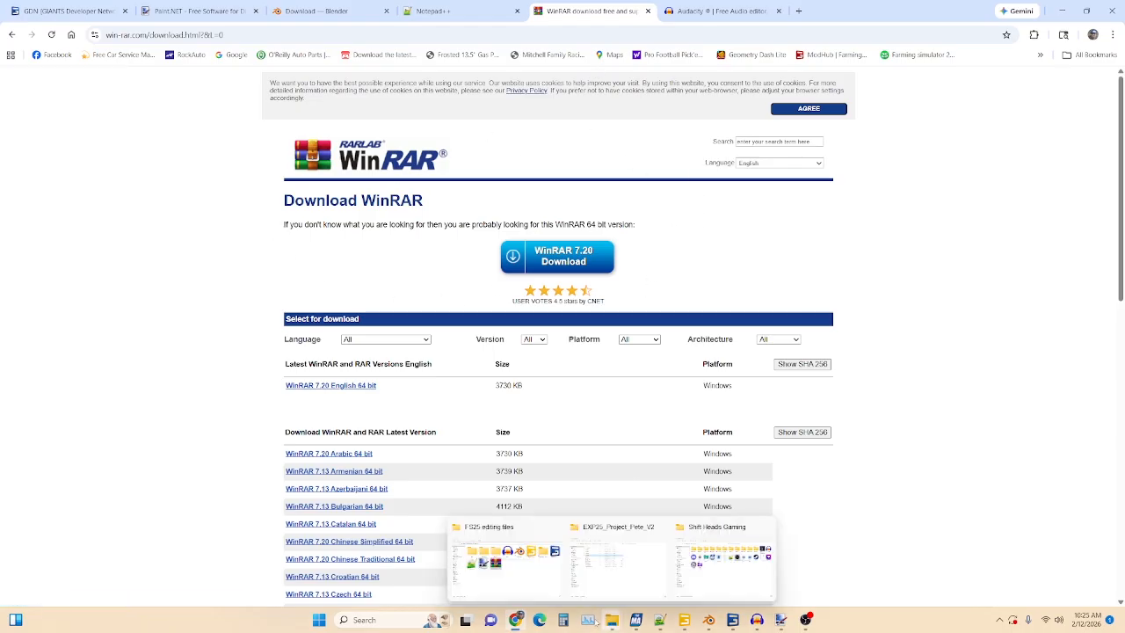
{"action": "left_click", "coordinate": [1070, 13]}
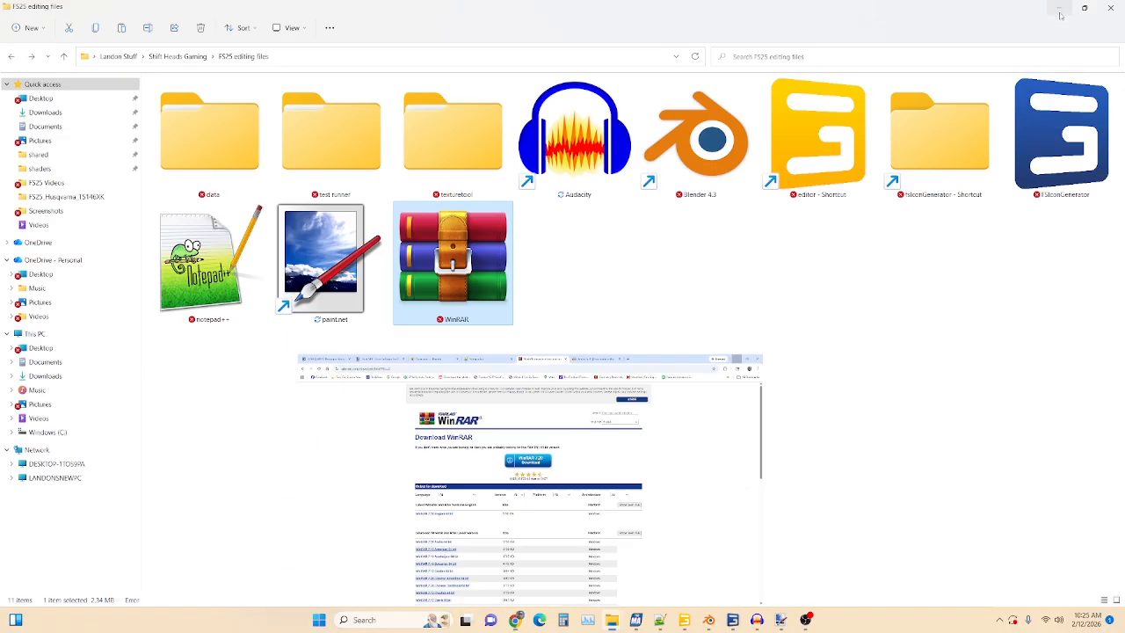
Step: Start WinRAR, dismiss the licence notice, and view the contents of ACH25_CocktailsAndDreamsGentlemansClub.zip before returning to the mods folder
{"action": "double_click", "coordinate": [455, 275]}
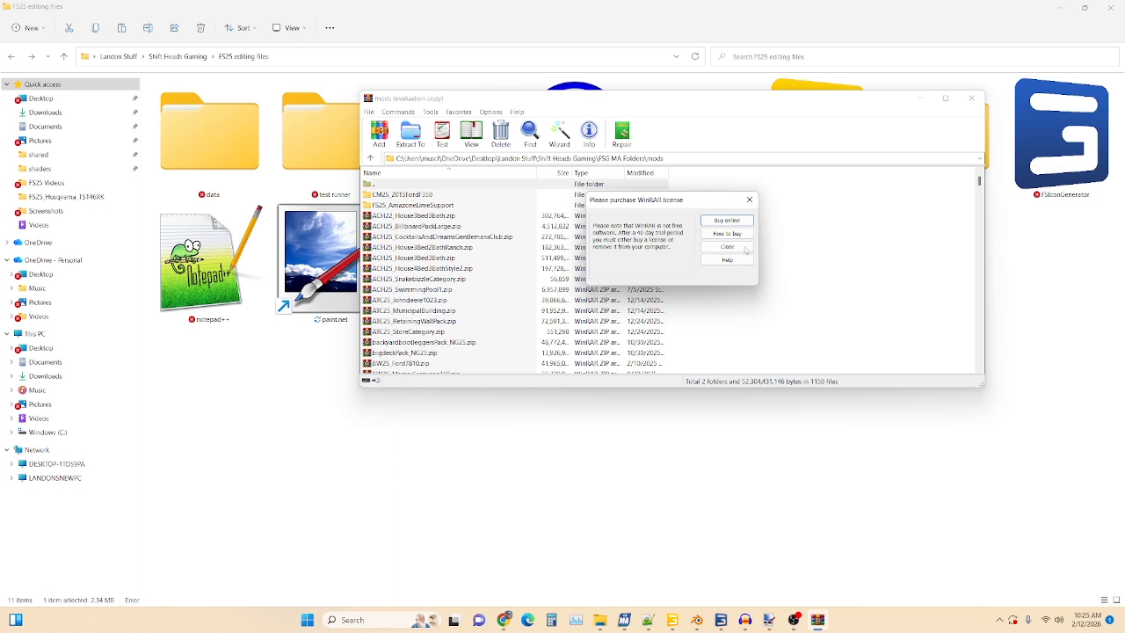
{"action": "left_click", "coordinate": [732, 247]}
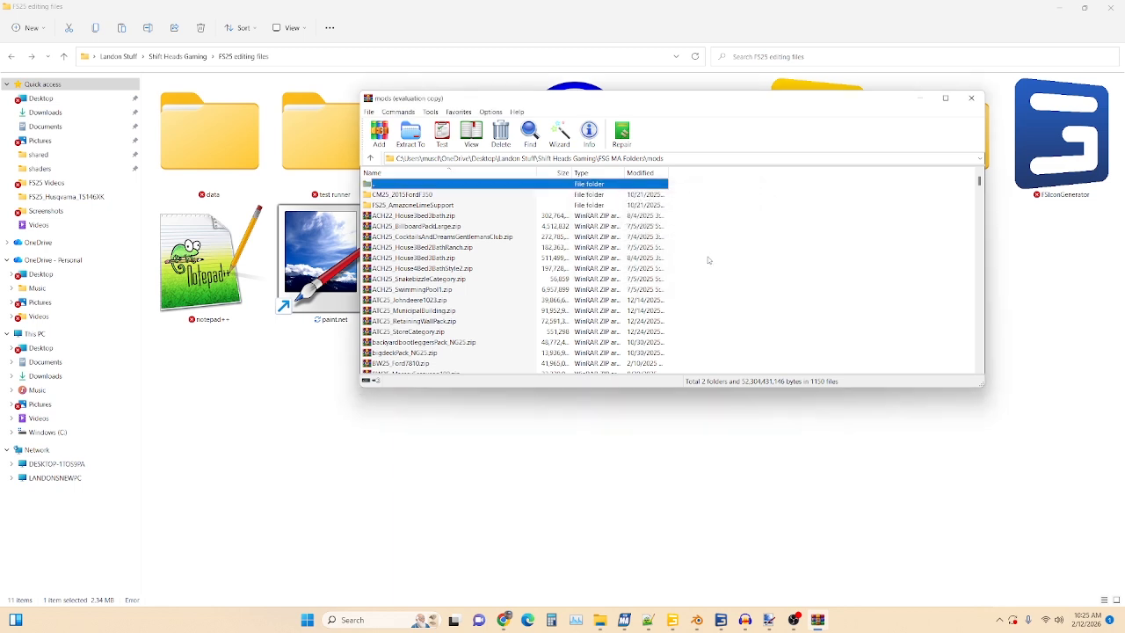
{"action": "double_click", "coordinate": [431, 237]}
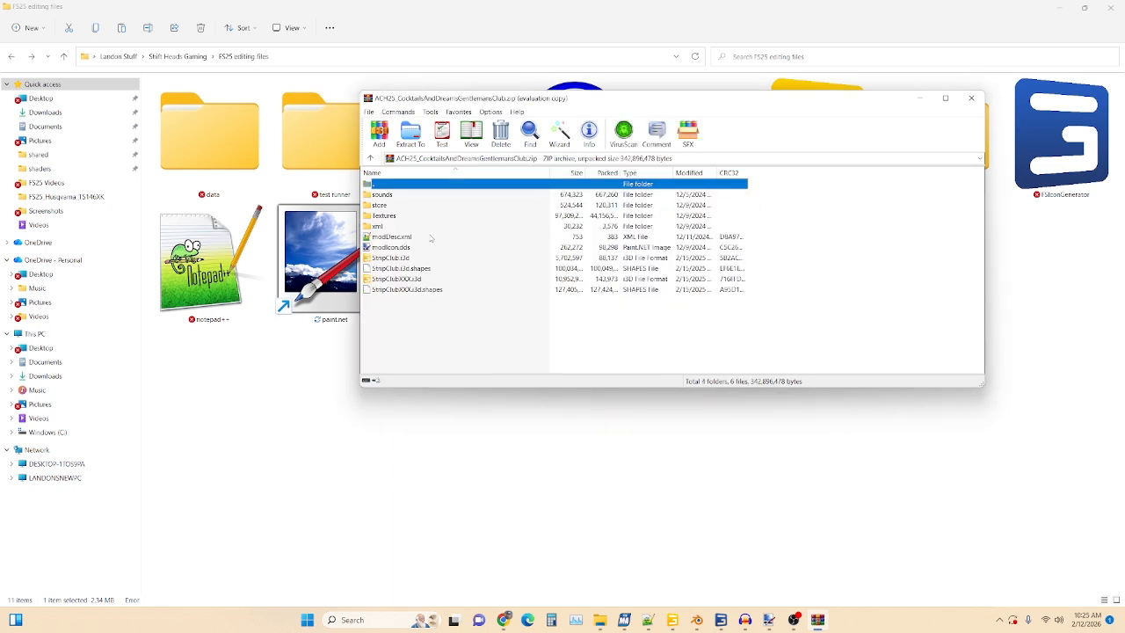
{"action": "left_click", "coordinate": [371, 158]}
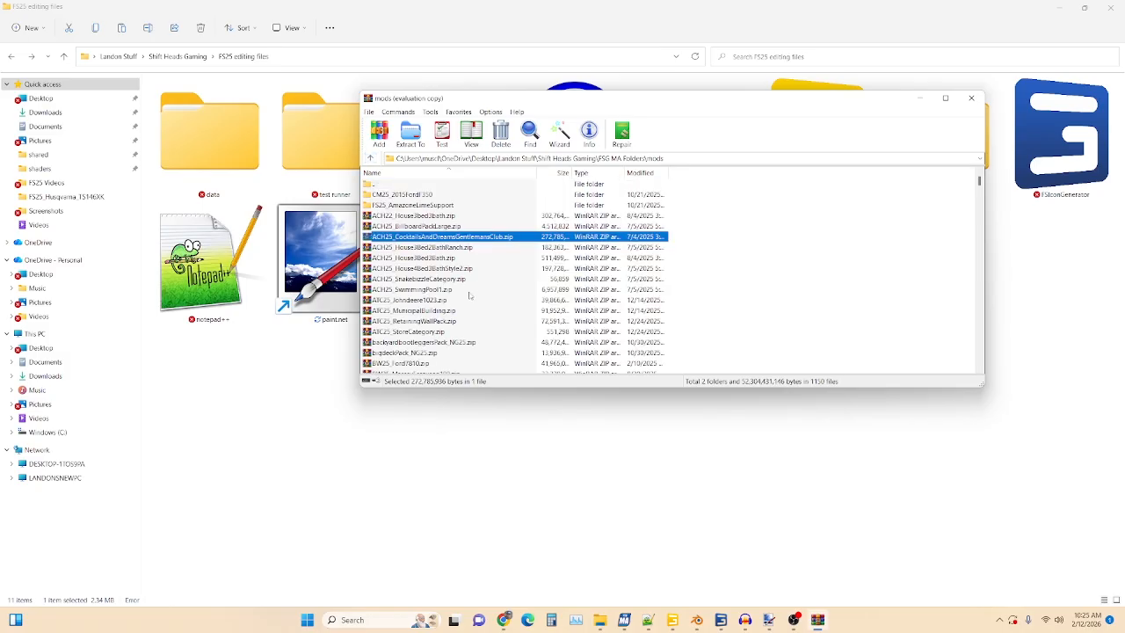
Step: View the contents of ATC25_Johndeere1023.zip, return to the mods folder, and close WinRAR
{"action": "left_click", "coordinate": [440, 300]}
{"action": "double_click", "coordinate": [439, 300]}
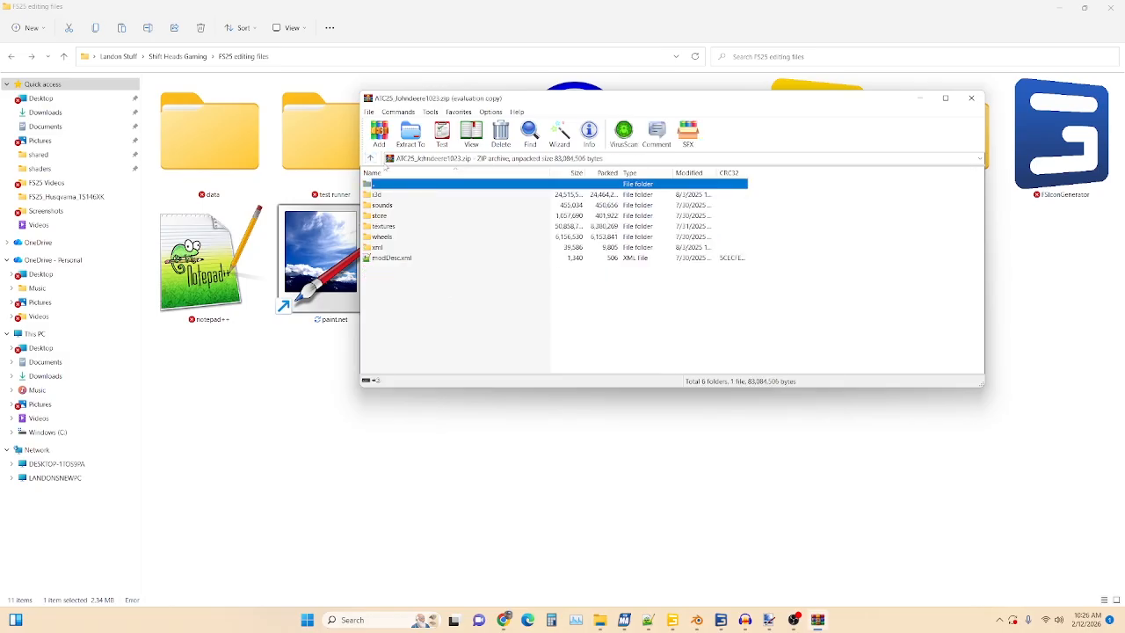
{"action": "left_click", "coordinate": [371, 159]}
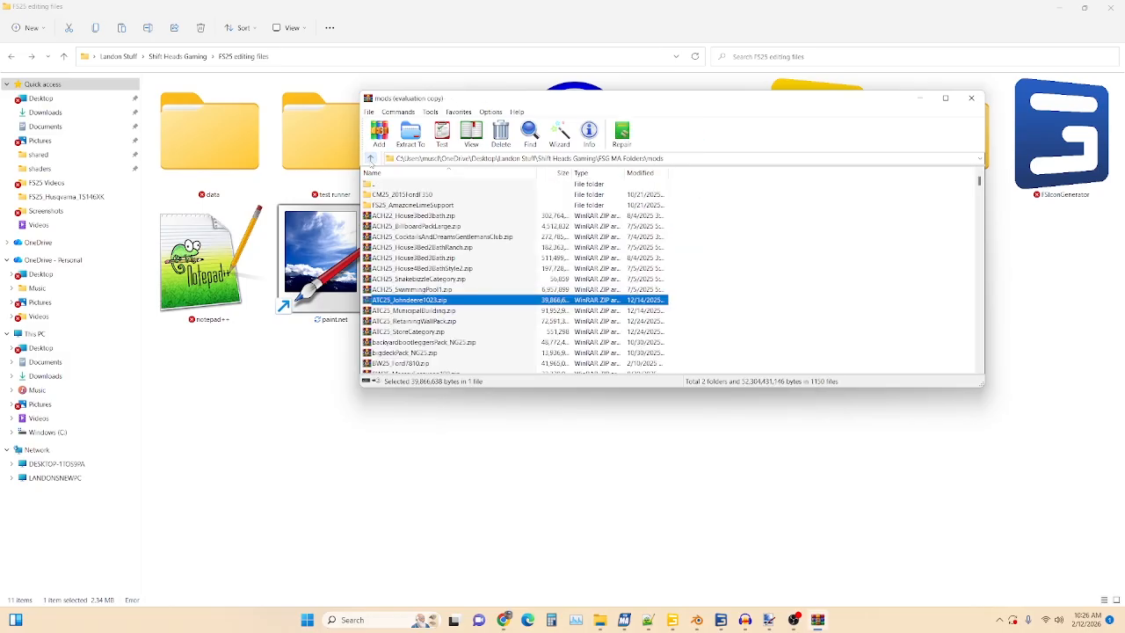
{"action": "left_click", "coordinate": [972, 99]}
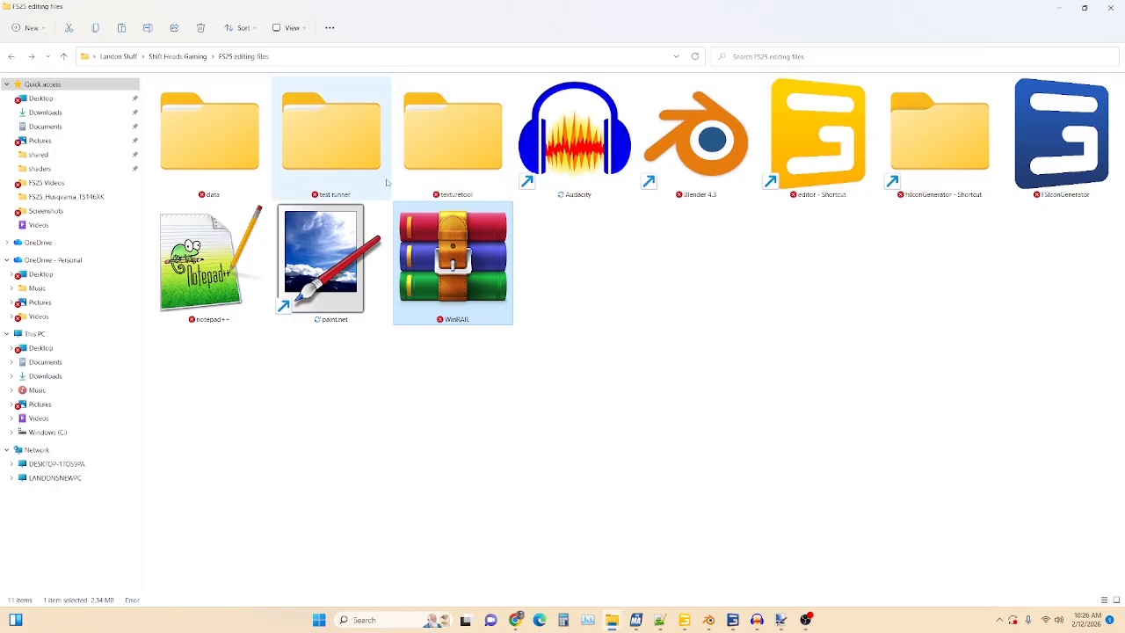
Step: Highlight in turn the test runner folder, the texturetool folder, the editor shortcut and FSIconGenerator
{"action": "left_click", "coordinate": [356, 159]}
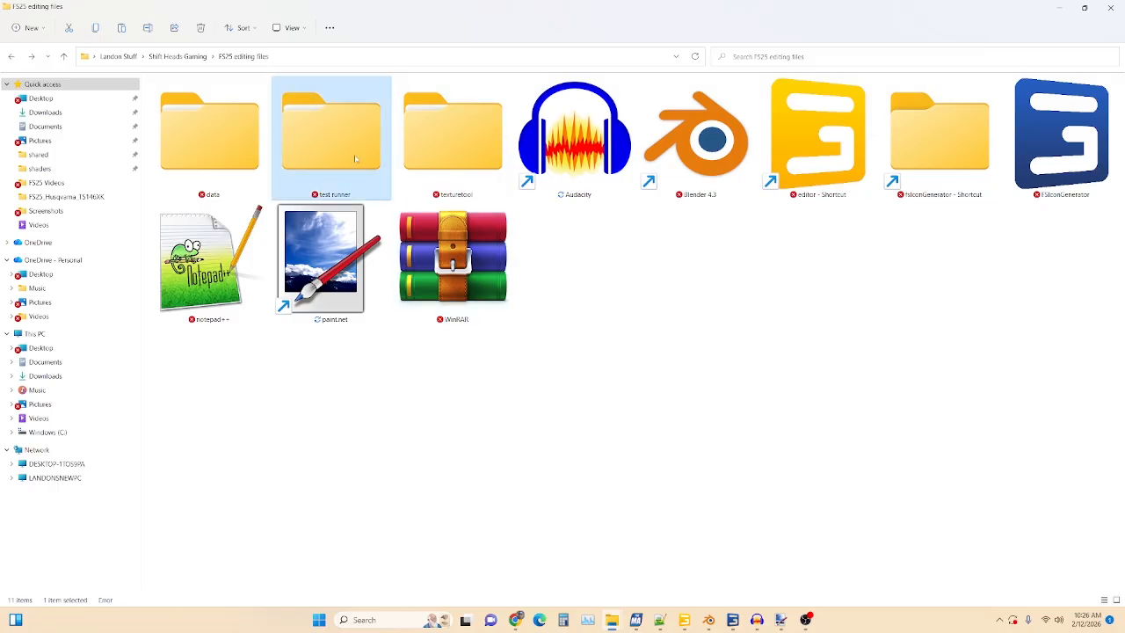
{"action": "left_click", "coordinate": [440, 153]}
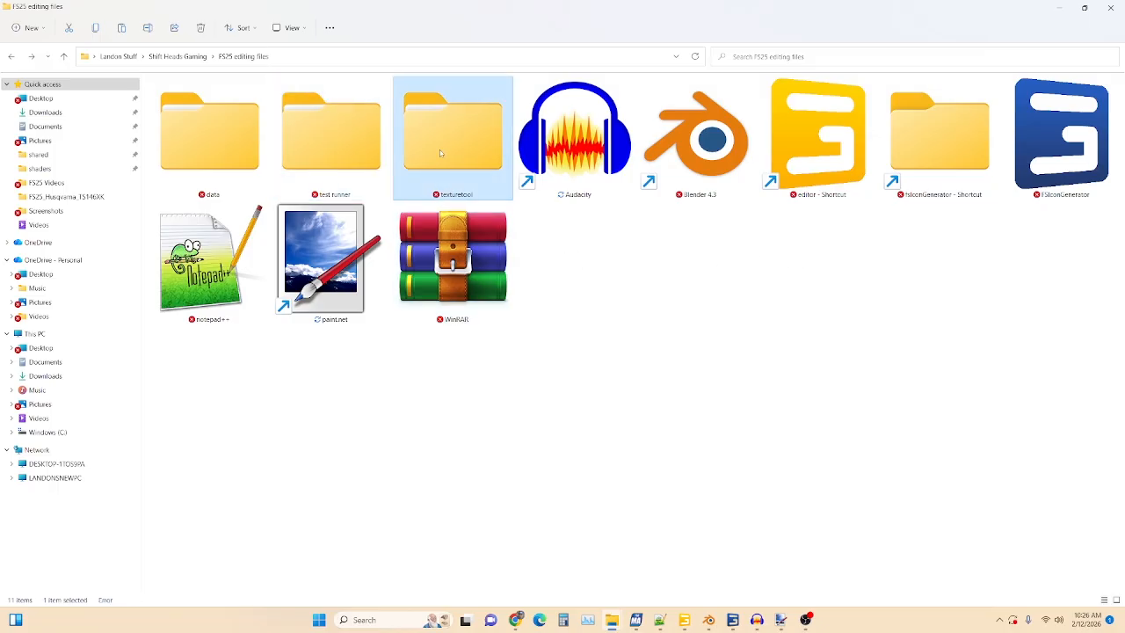
{"action": "left_click", "coordinate": [815, 167]}
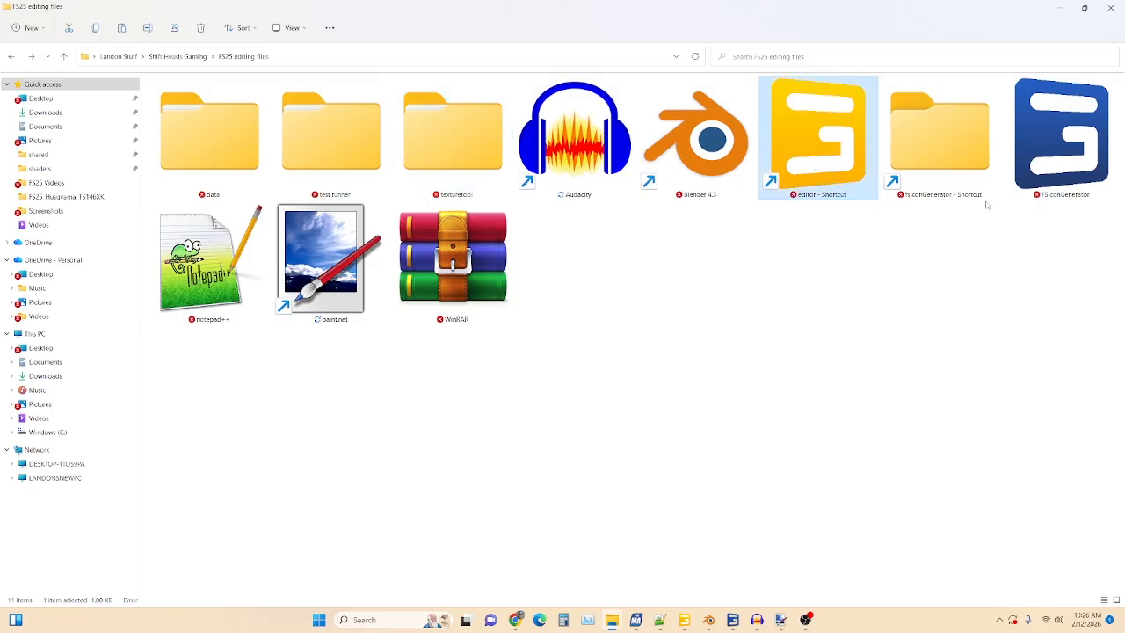
{"action": "left_click", "coordinate": [1081, 169]}
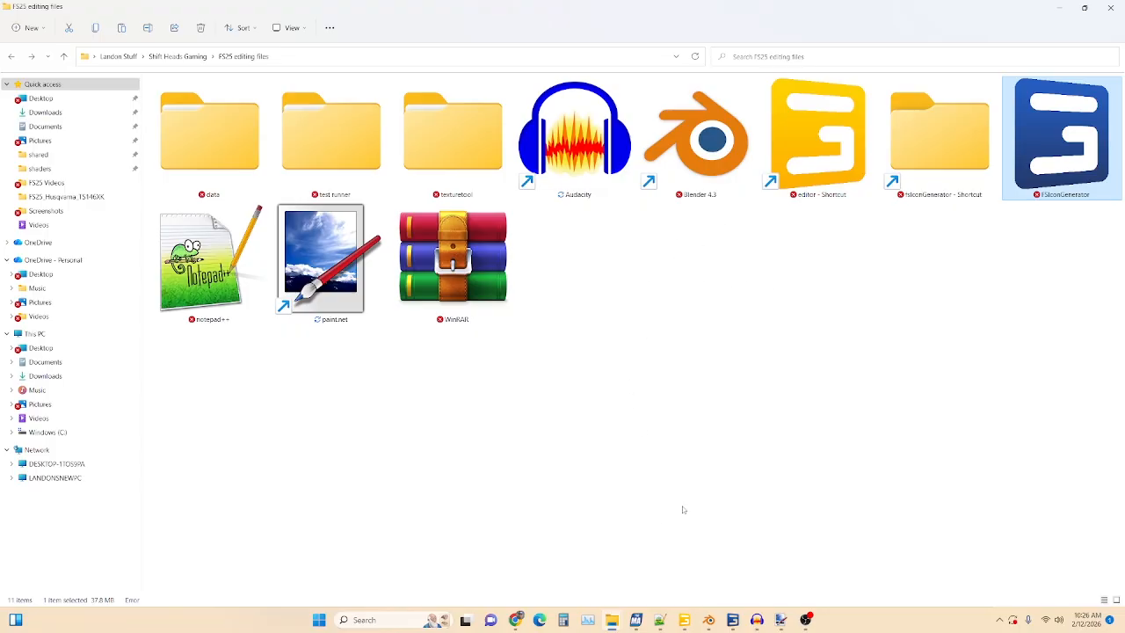
Step: Switch to the GIANTS Developer Network downloads page in the browser and download GIANTS Texture Tool v9.0.1
{"action": "left_click", "coordinate": [518, 620]}
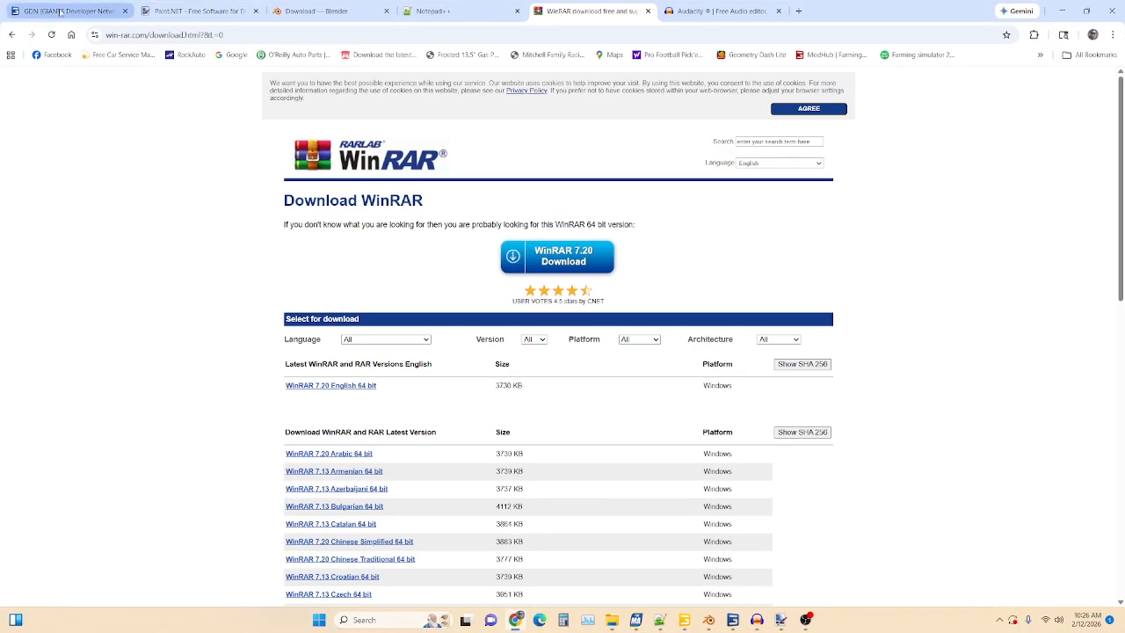
{"action": "left_click", "coordinate": [66, 10]}
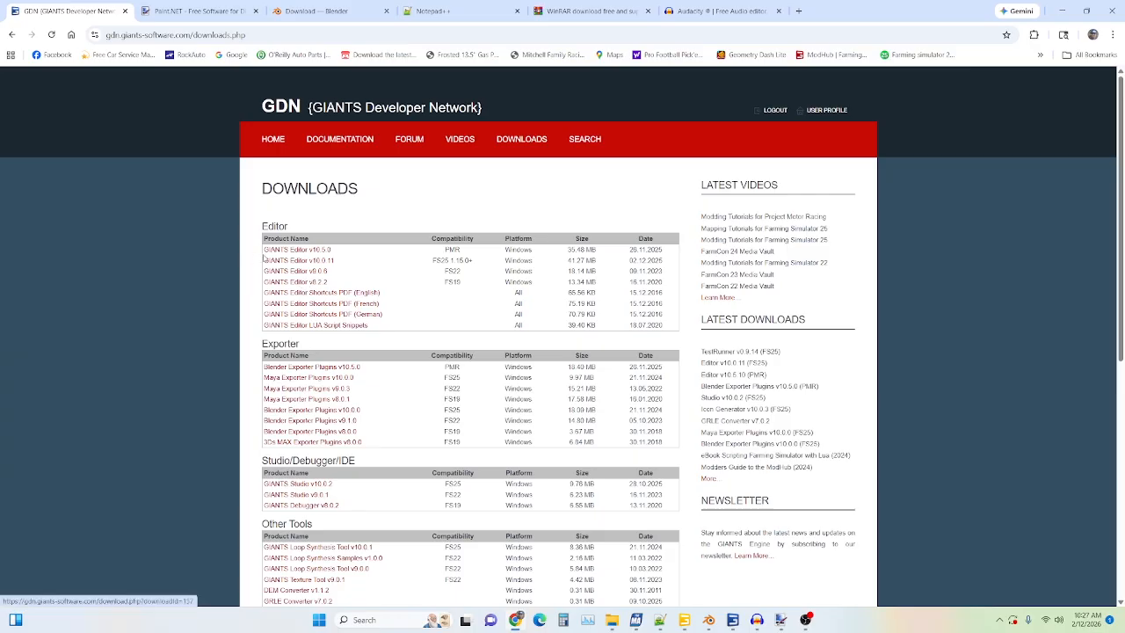
{"action": "scroll", "coordinate": [257, 260], "scroll_direction": "down", "scroll_amount": 2}
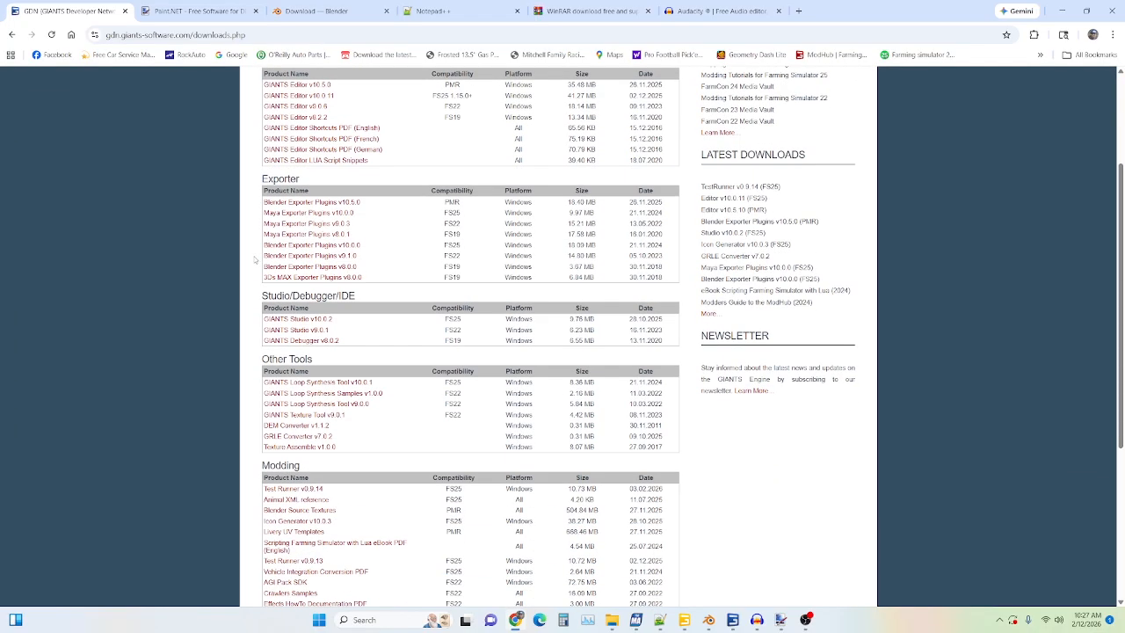
{"action": "scroll", "coordinate": [255, 259], "scroll_direction": "down", "scroll_amount": 1}
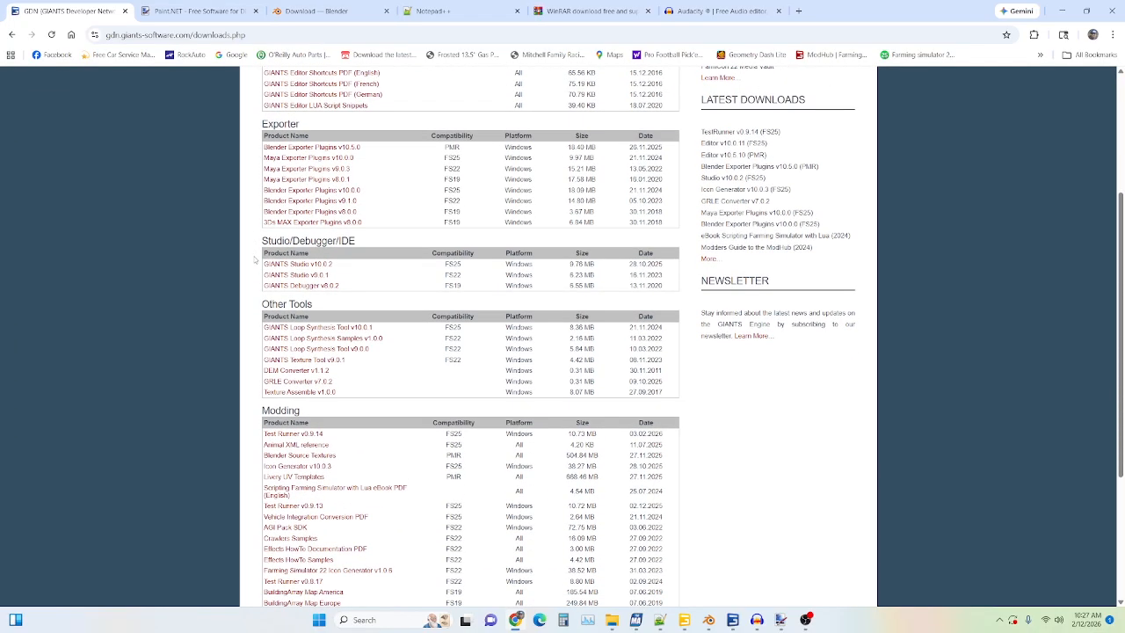
{"action": "left_click", "coordinate": [290, 363]}
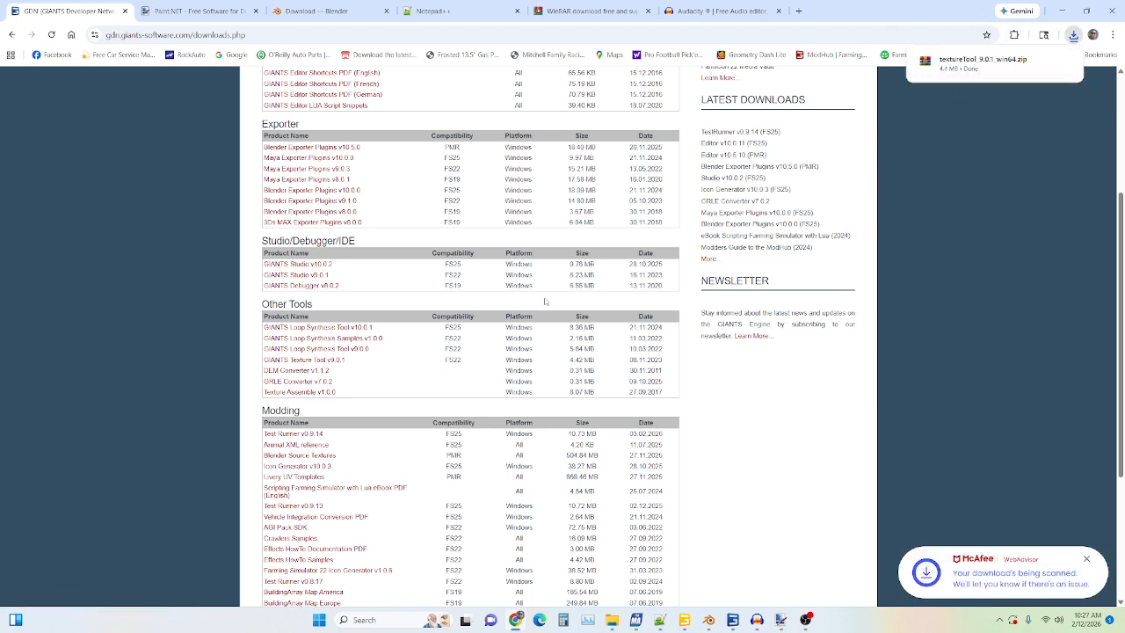
Step: Look over the Modding and Editor downloads on the page and return to the FS25 editing files folder
{"action": "scroll", "coordinate": [344, 386], "scroll_direction": "down", "scroll_amount": 1}
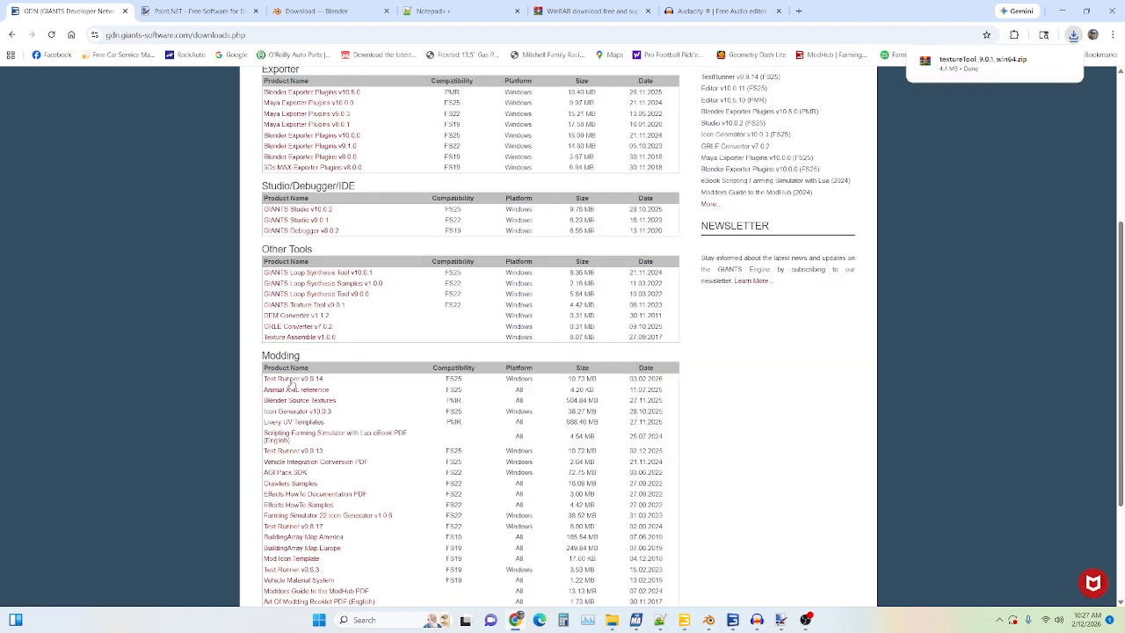
{"action": "scroll", "coordinate": [292, 384], "scroll_direction": "up", "scroll_amount": 4}
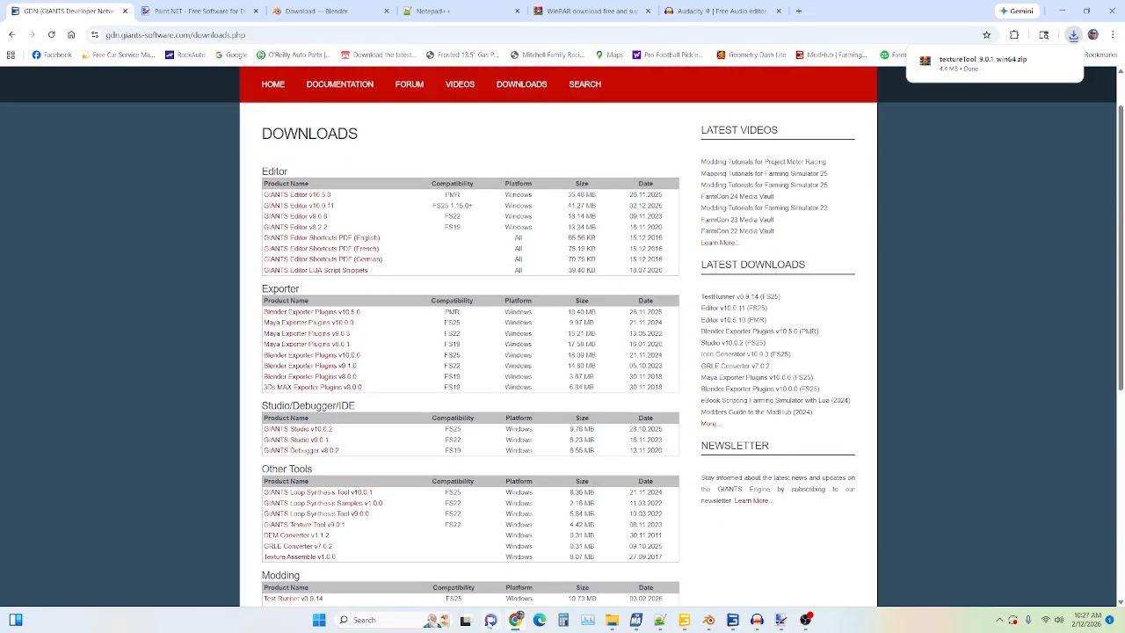
{"action": "left_click", "coordinate": [516, 619]}
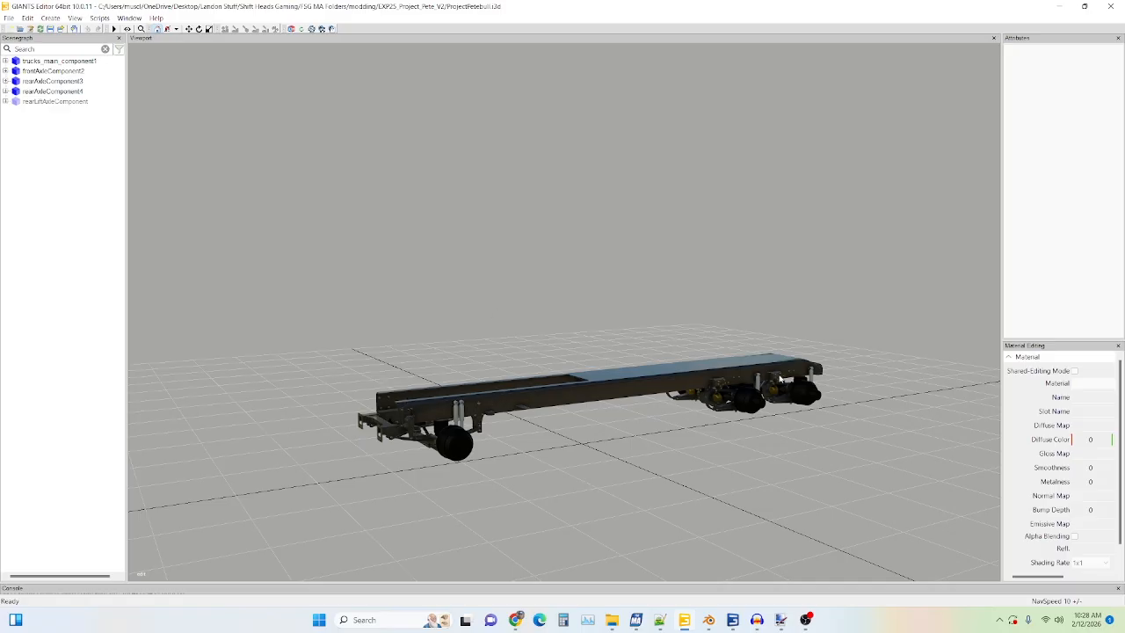
{"action": "left_click", "coordinate": [1063, 9]}
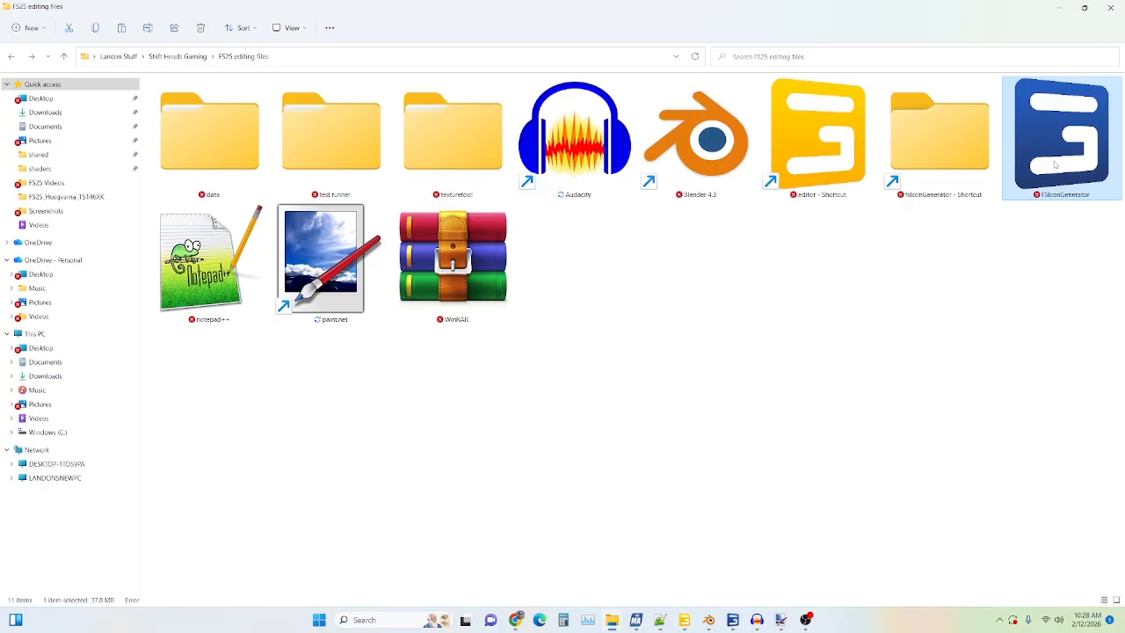
Step: Launch FSIconGenerator, review its directory and output settings, and close it
{"action": "mouse_move", "coordinate": [1056, 162]}
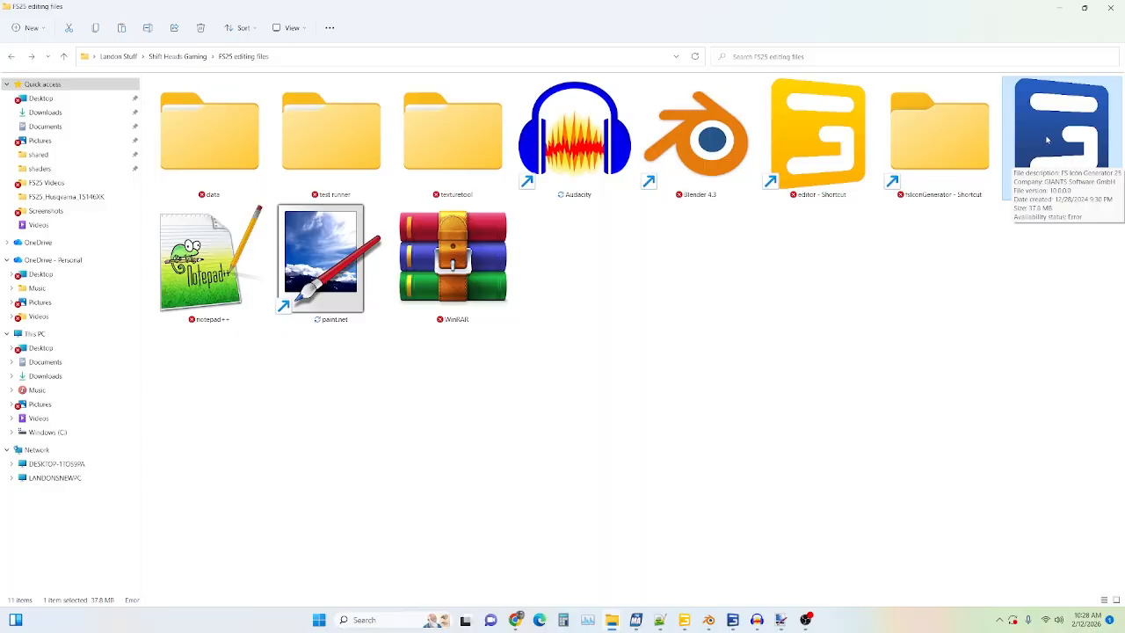
{"action": "double_click", "coordinate": [1047, 140]}
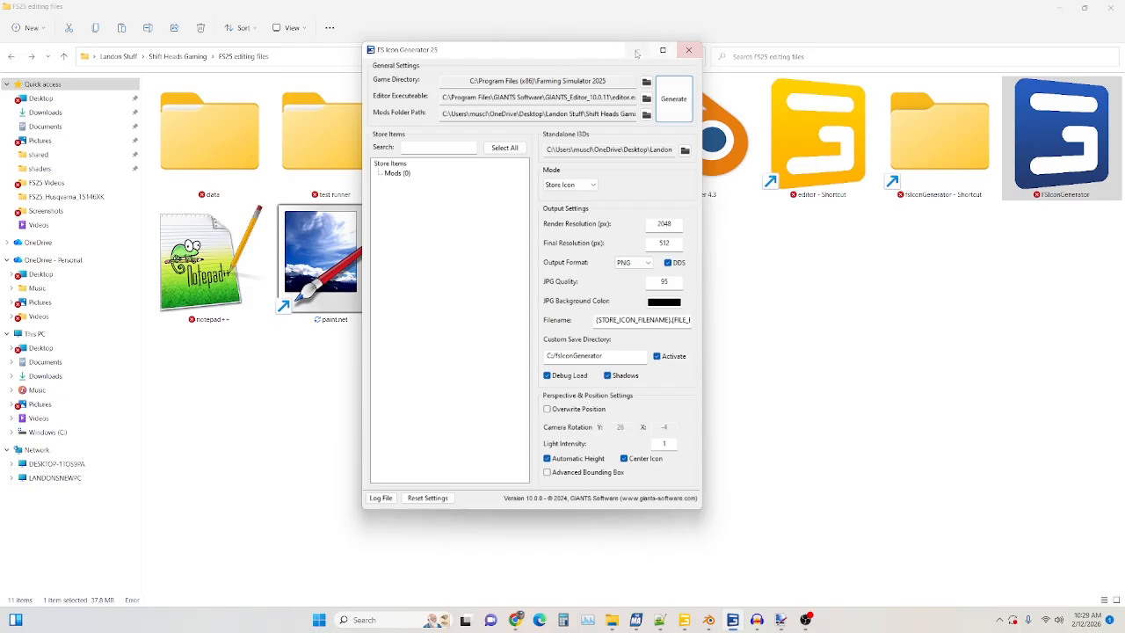
{"action": "left_click", "coordinate": [689, 51]}
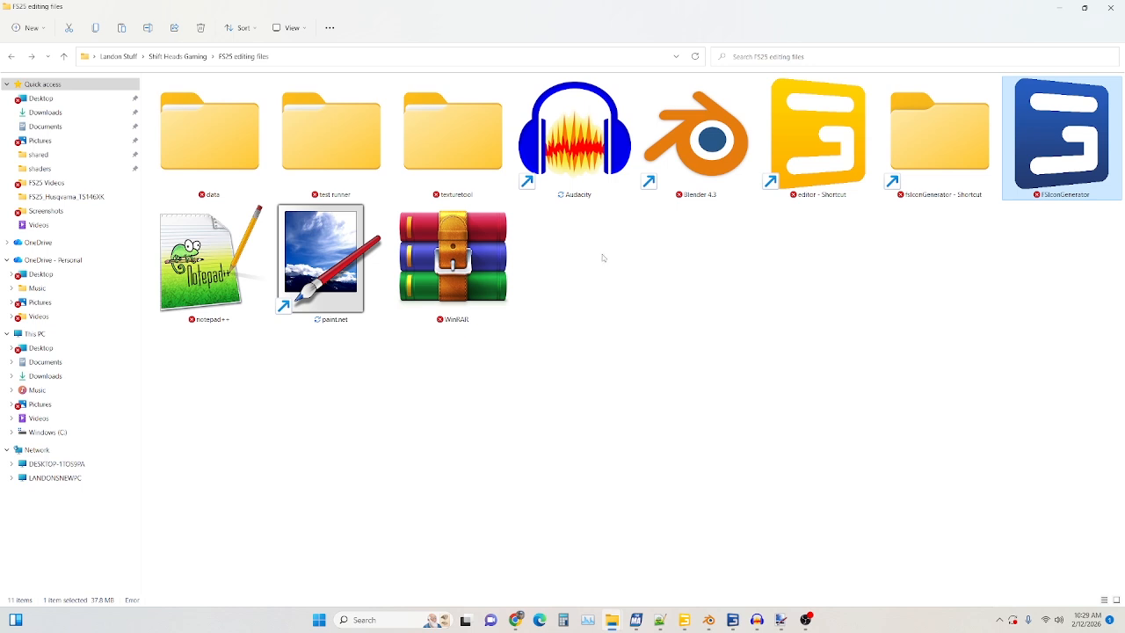
Step: Look through the files in the texturetool folder and return to the FS25 editing files folder
{"action": "left_click", "coordinate": [456, 152]}
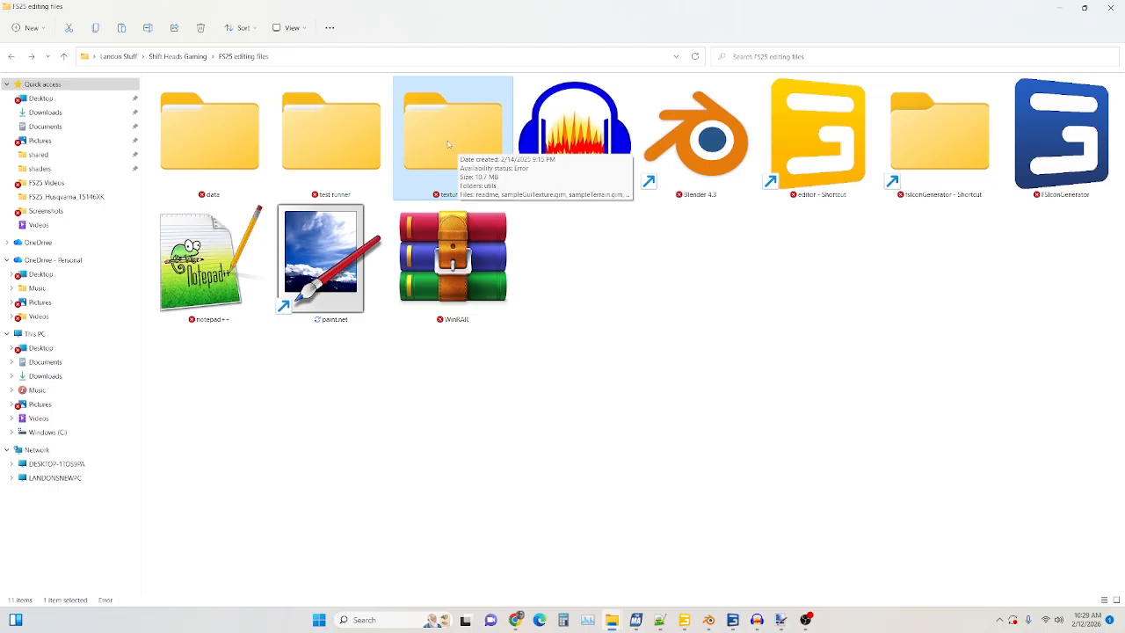
{"action": "double_click", "coordinate": [448, 145]}
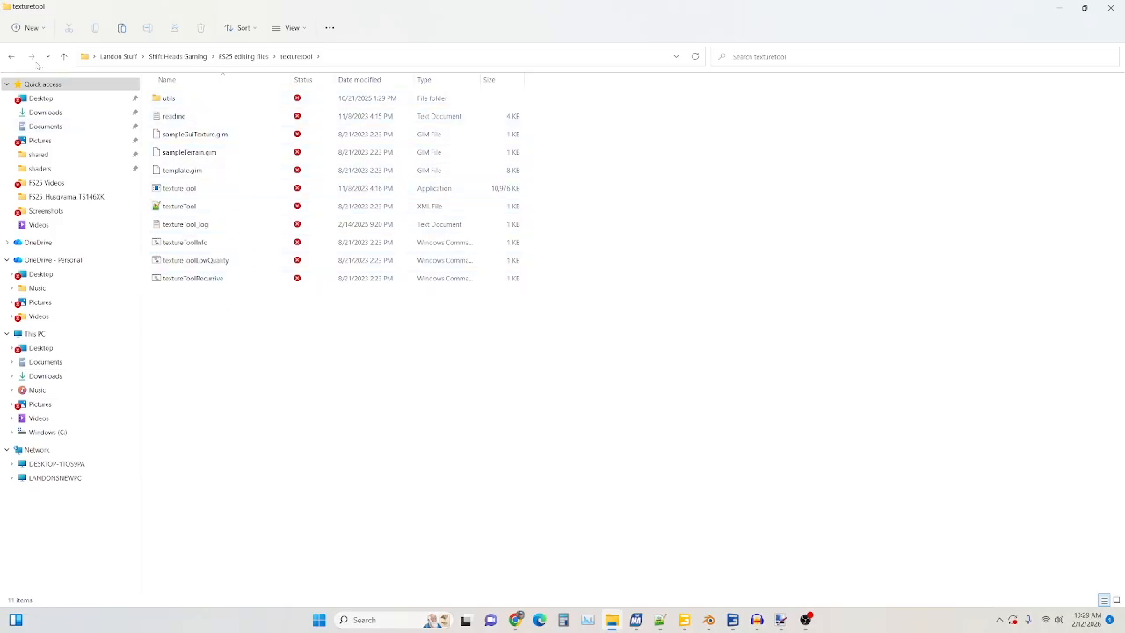
{"action": "left_click", "coordinate": [8, 58]}
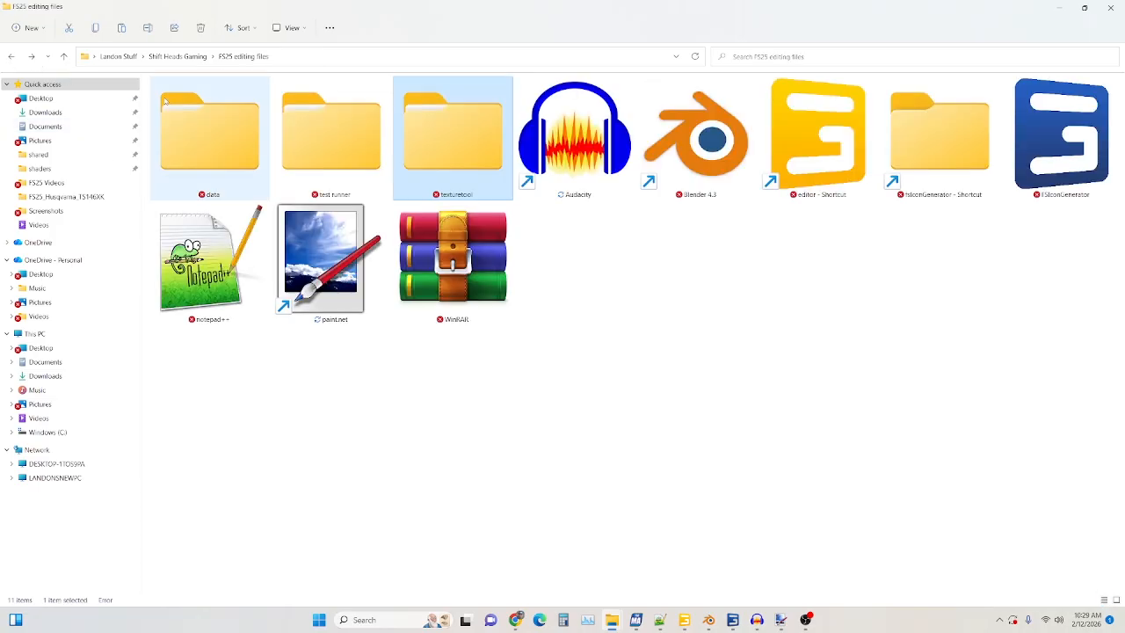
Step: Look through the files in the test runner folder and return to the FS25 editing files folder
{"action": "left_click", "coordinate": [342, 143]}
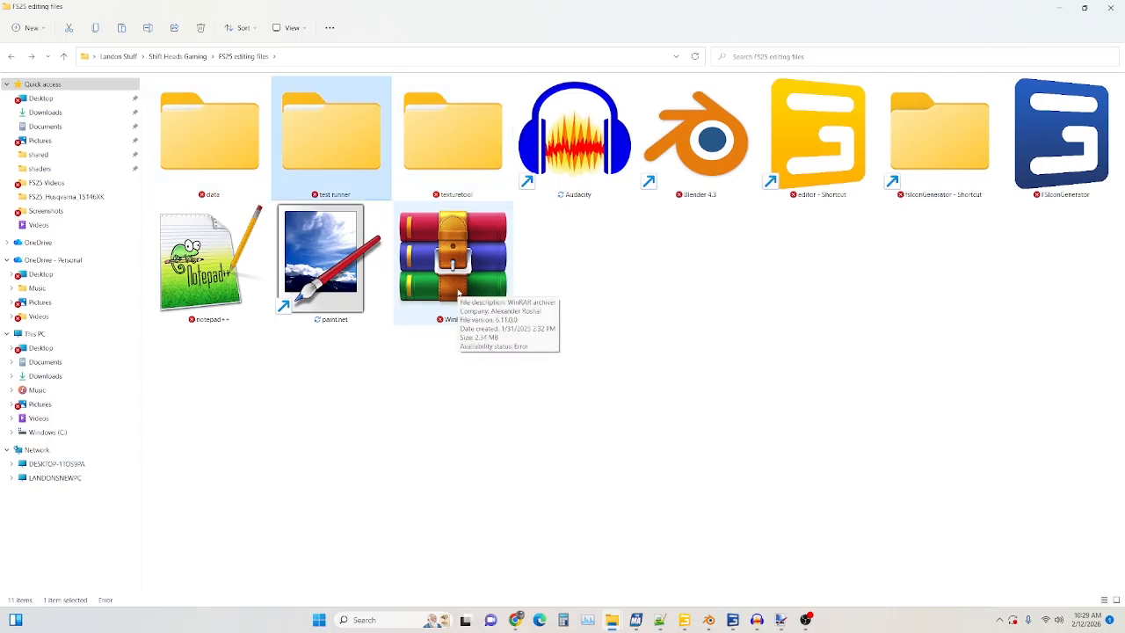
{"action": "double_click", "coordinate": [332, 147]}
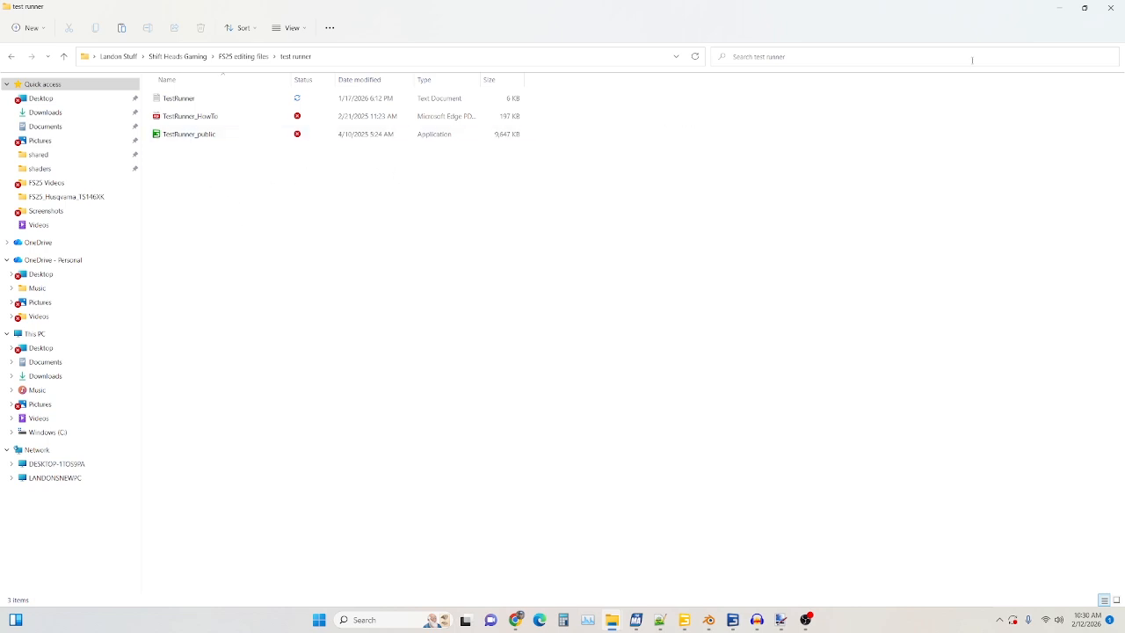
{"action": "left_click", "coordinate": [9, 55]}
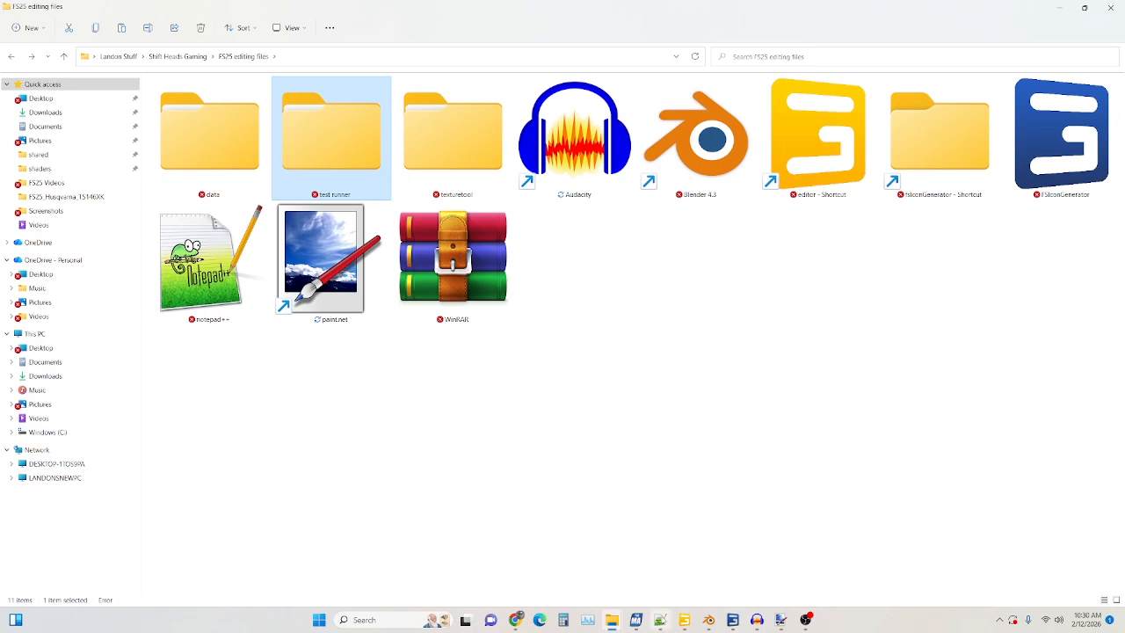
Step: Switch to Notepad++ to view the PeteTandem.xml vehicle code, and return to the FS25 editing files folder
{"action": "left_click", "coordinate": [659, 620]}
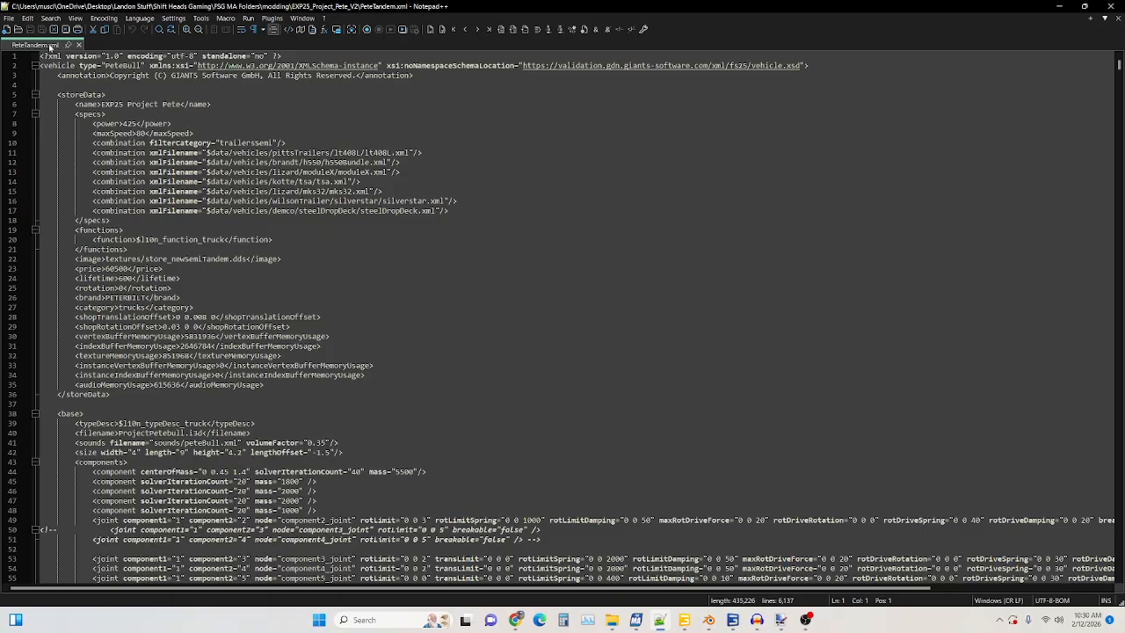
{"action": "mouse_move", "coordinate": [76, 115]}
{"action": "left_mouse_down"}
{"action": "mouse_move", "coordinate": [103, 117]}
{"action": "mouse_move", "coordinate": [93, 115]}
{"action": "left_mouse_up"}
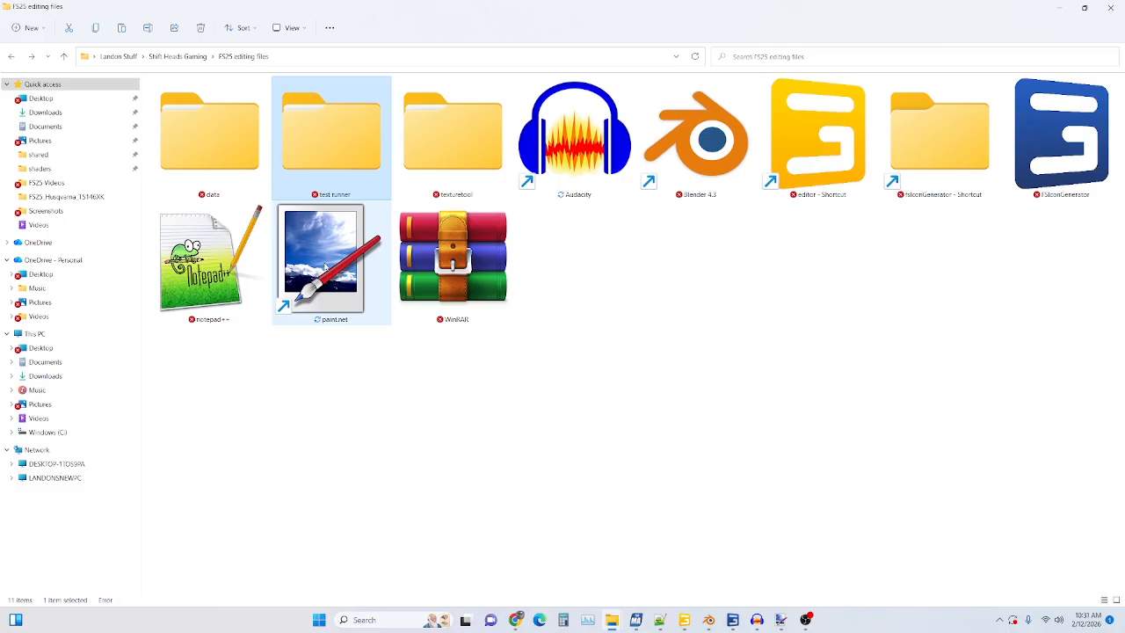
{"action": "left_click", "coordinate": [1058, 7]}
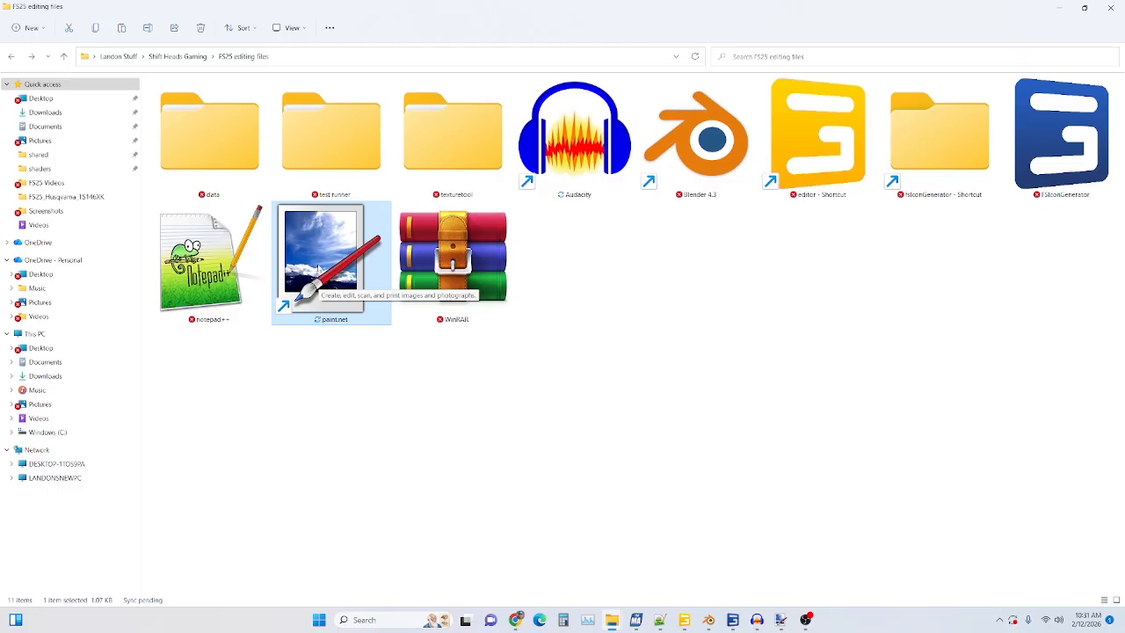
Step: View the truck icon image in Paint.NET and the empty Audacity project, returning to the FS25 editing files folder after each
{"action": "double_click", "coordinate": [323, 266]}
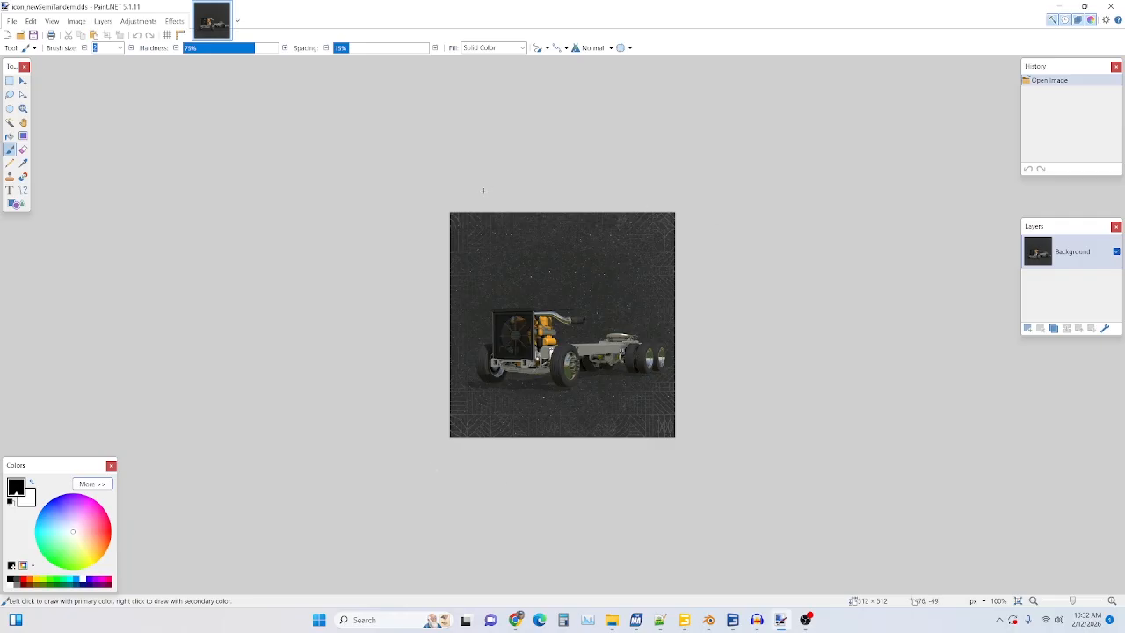
{"action": "left_click", "coordinate": [1059, 6]}
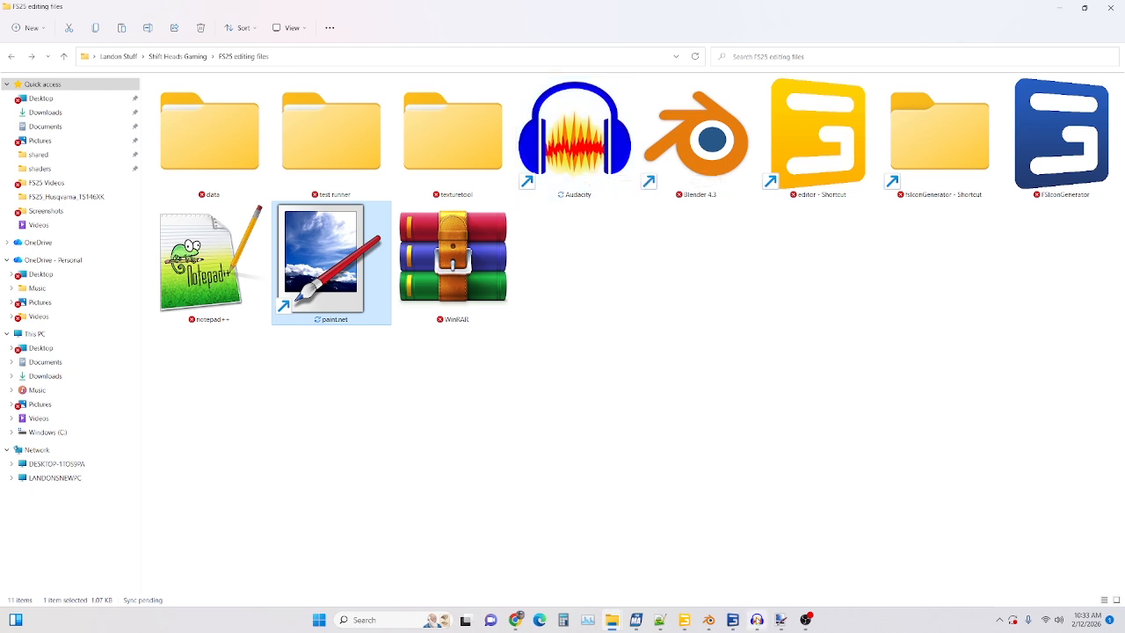
{"action": "left_click", "coordinate": [757, 620]}
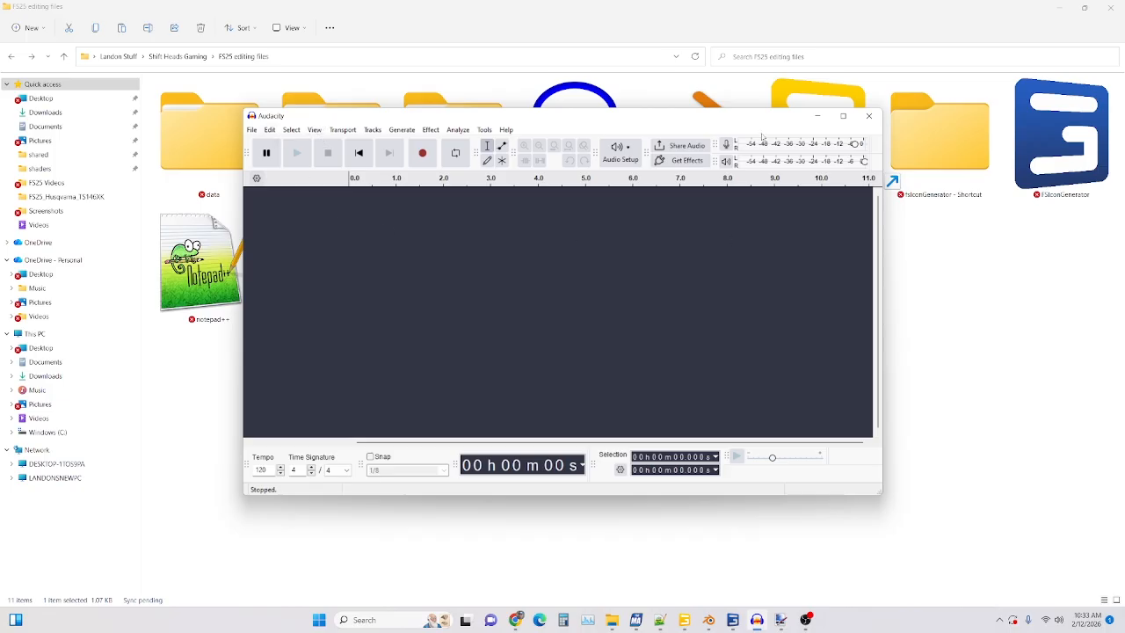
{"action": "left_click", "coordinate": [819, 116]}
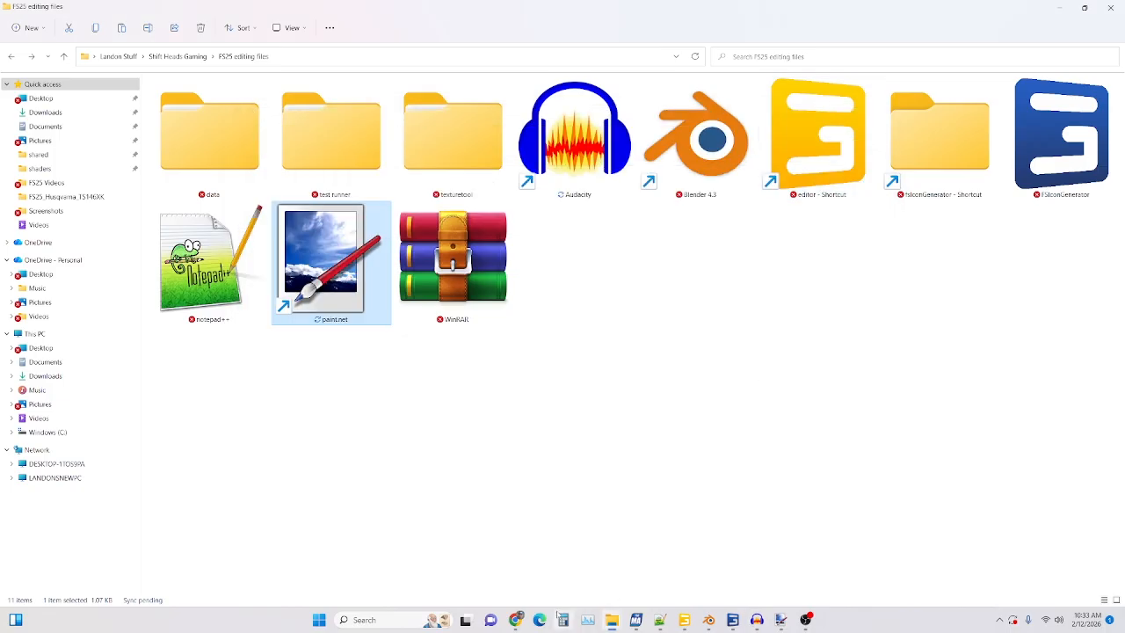
Step: Switch to Chrome to show the Audacity, Notepad++ and Paint.NET download sites, and return to the FS25 editing files folder
{"action": "left_click", "coordinate": [516, 620]}
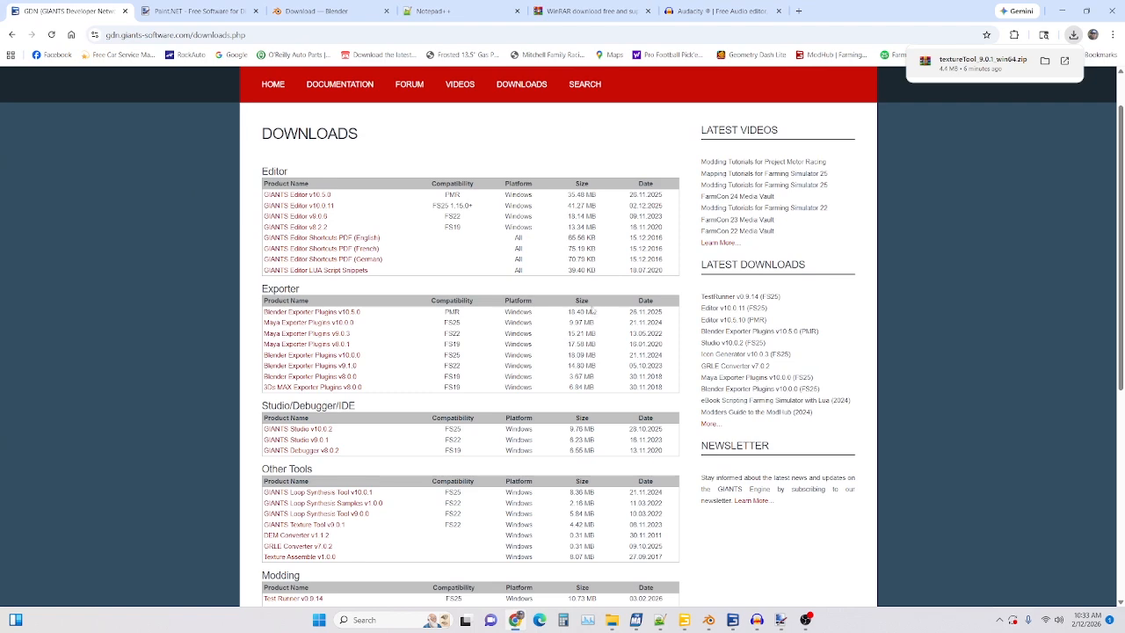
{"action": "left_click", "coordinate": [711, 11]}
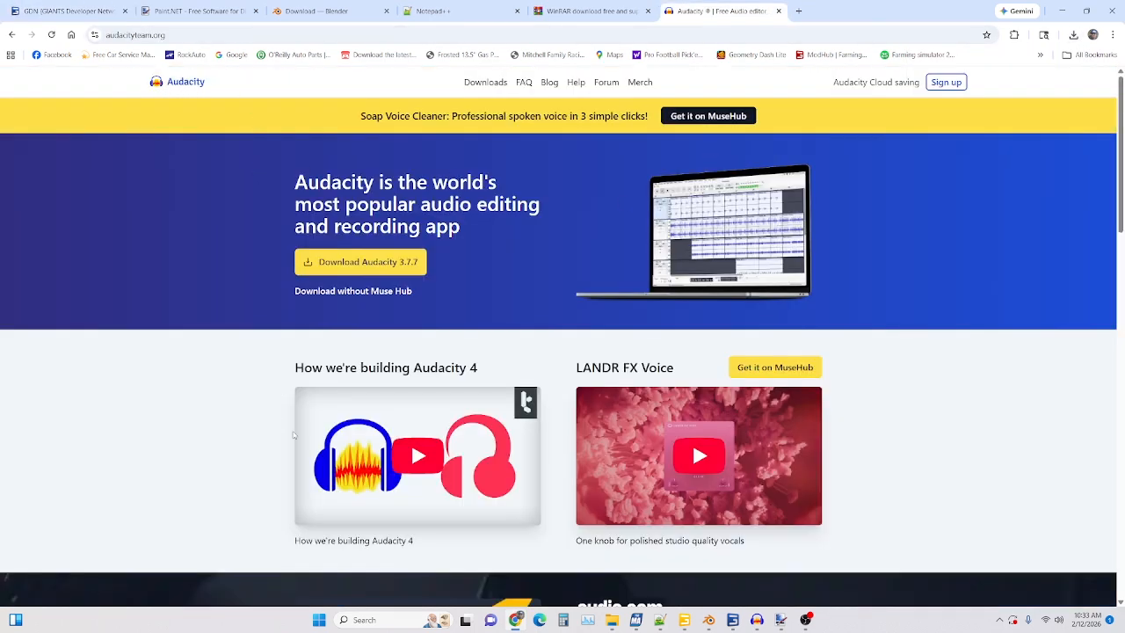
{"action": "left_click", "coordinate": [447, 12]}
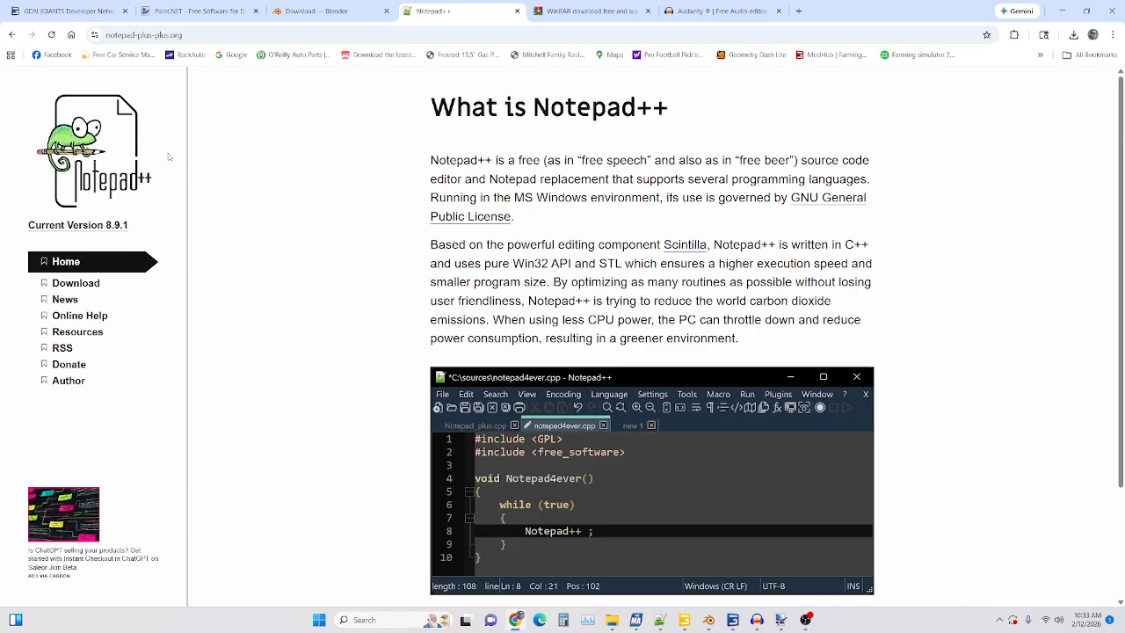
{"action": "left_click", "coordinate": [204, 11]}
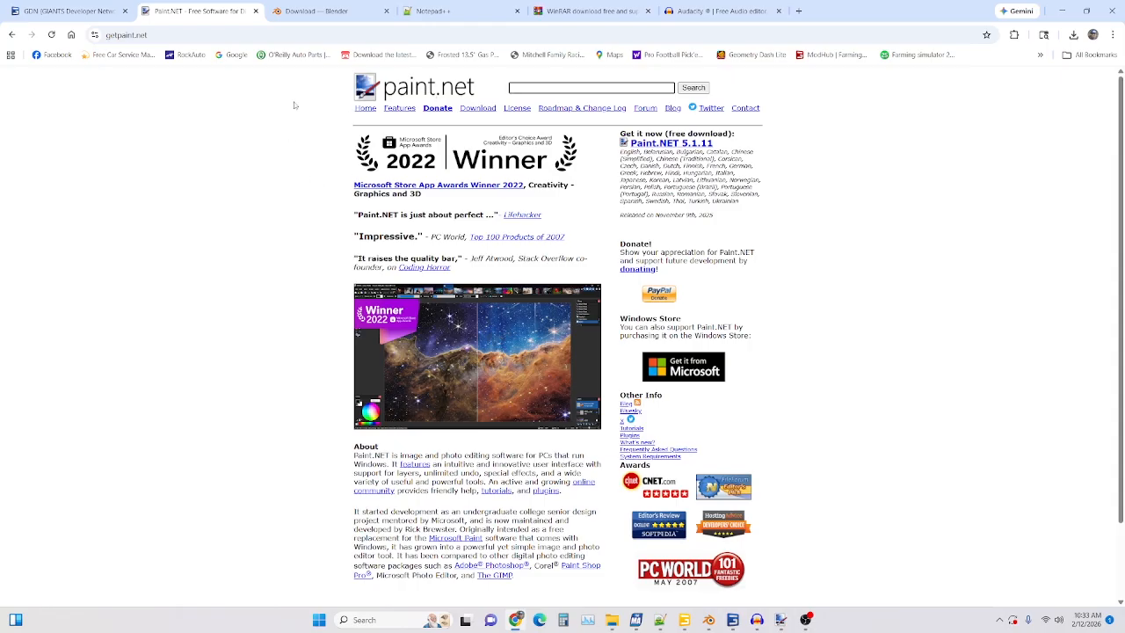
{"action": "left_click", "coordinate": [1062, 10]}
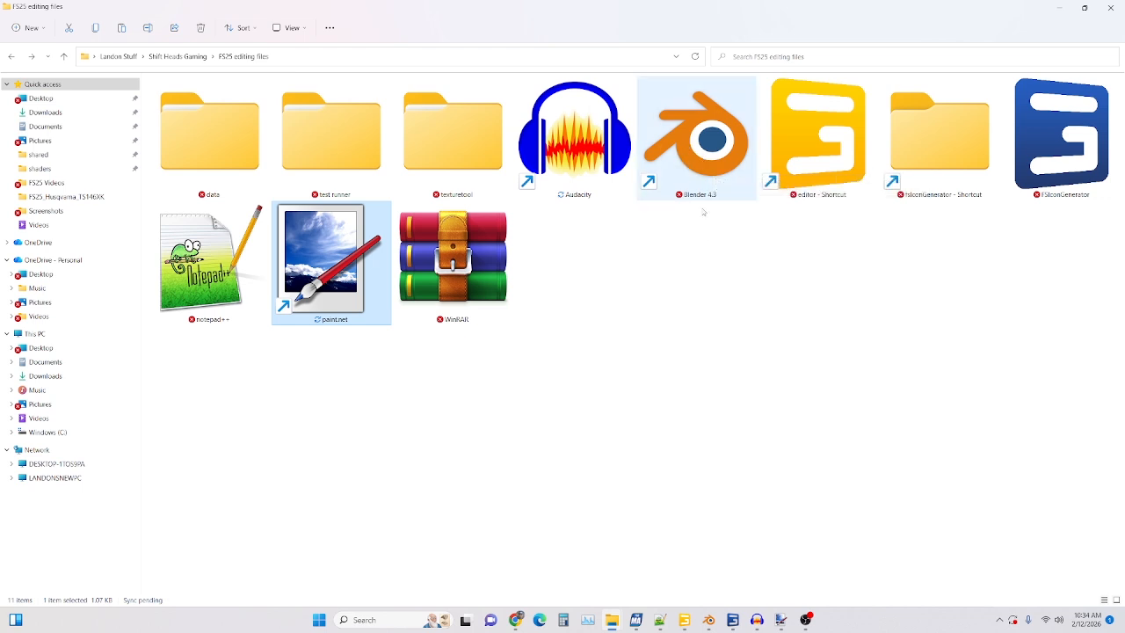
Step: View the truck chassis in GIANTS Editor and the default cube scene in Blender, and return to the FS25 editing files folder
{"action": "double_click", "coordinate": [807, 152]}
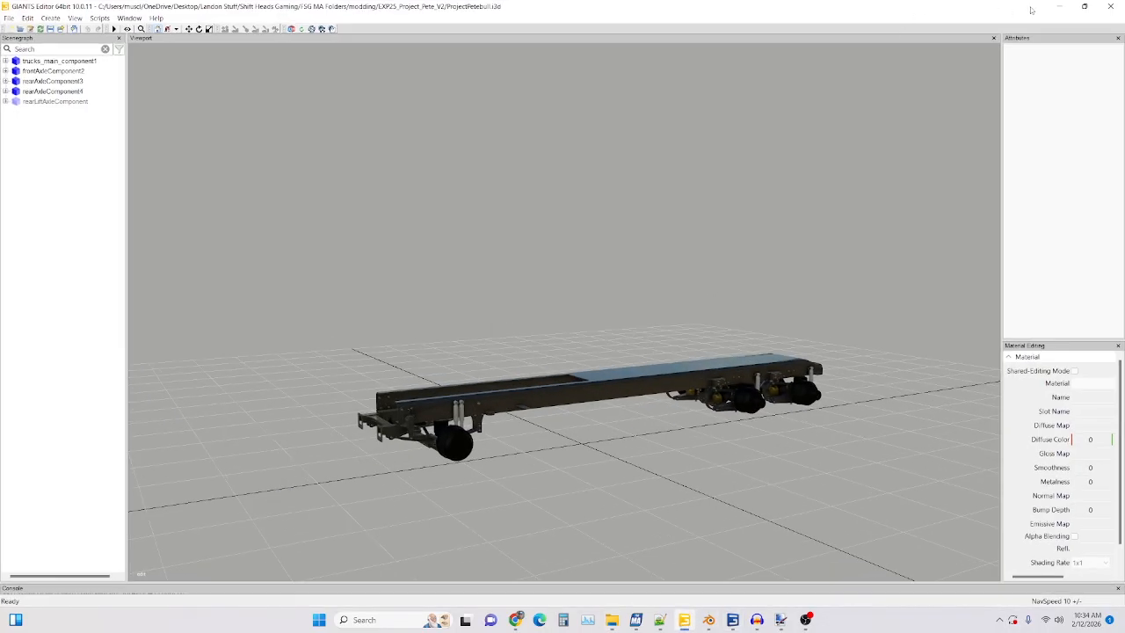
{"action": "left_click", "coordinate": [1058, 9]}
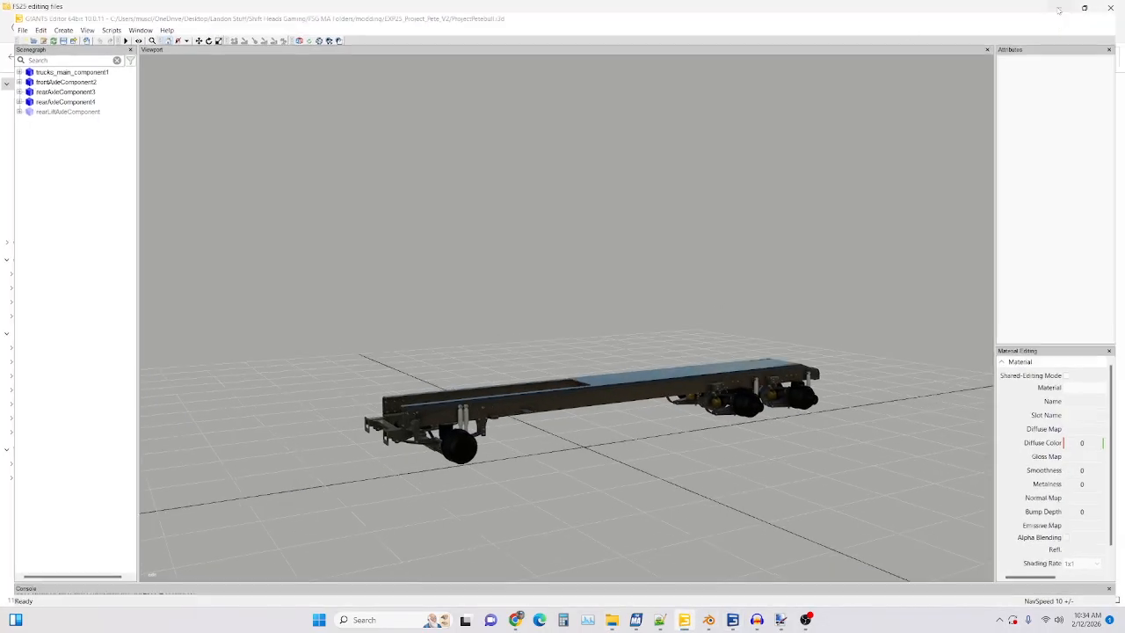
{"action": "left_click", "coordinate": [709, 620]}
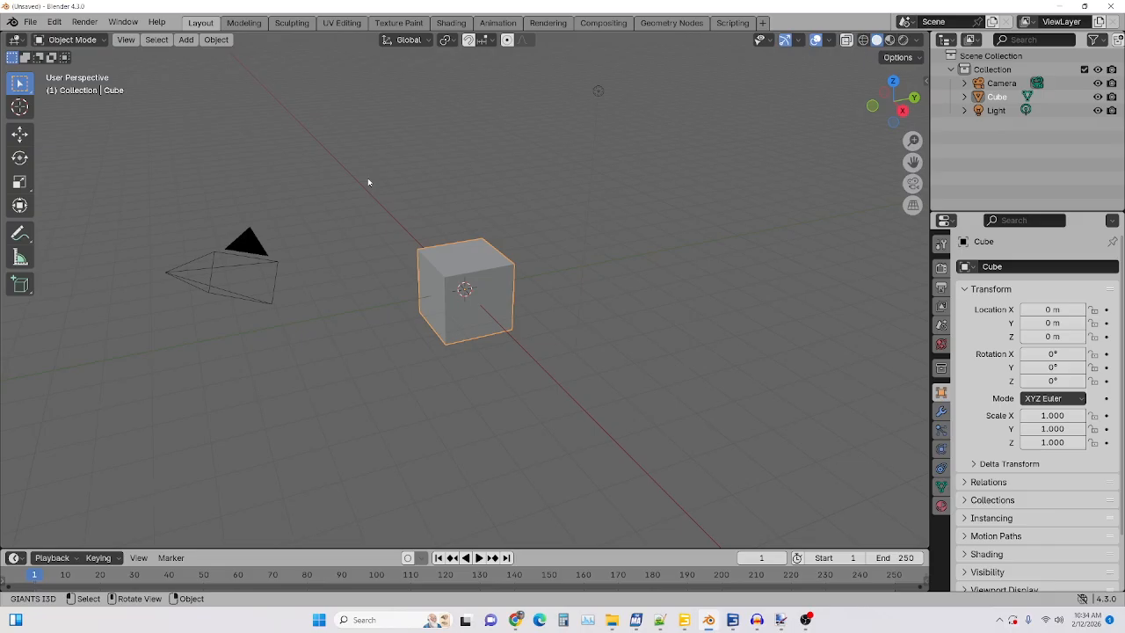
{"action": "scroll", "coordinate": [368, 182], "scroll_direction": "down", "scroll_amount": 2}
{"action": "scroll", "coordinate": [368, 182], "scroll_direction": "up", "scroll_amount": 4}
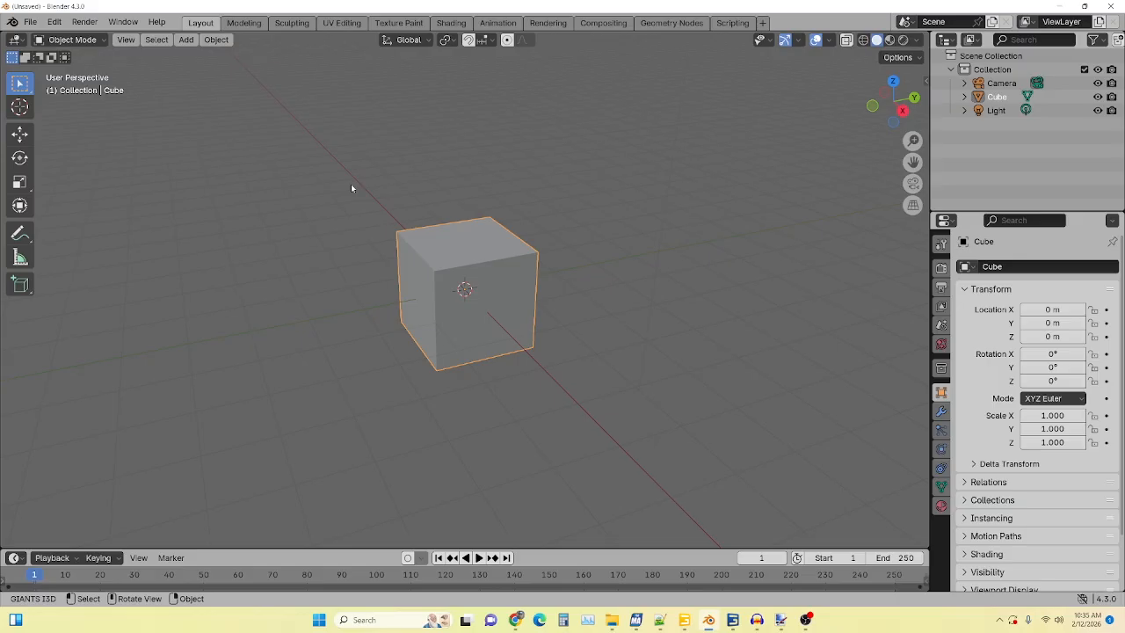
{"action": "left_click", "coordinate": [1059, 7]}
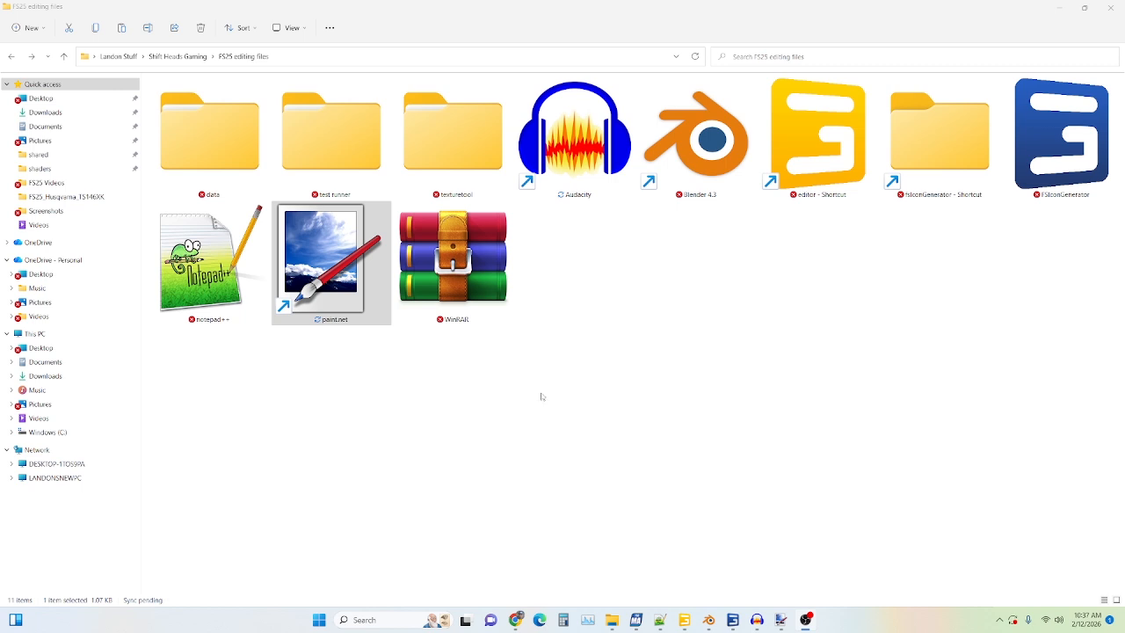
Step: Switch to Notepad++ and examine the store data, base components and wheel configurations in PeteTandem.xml
{"action": "left_click", "coordinate": [659, 619]}
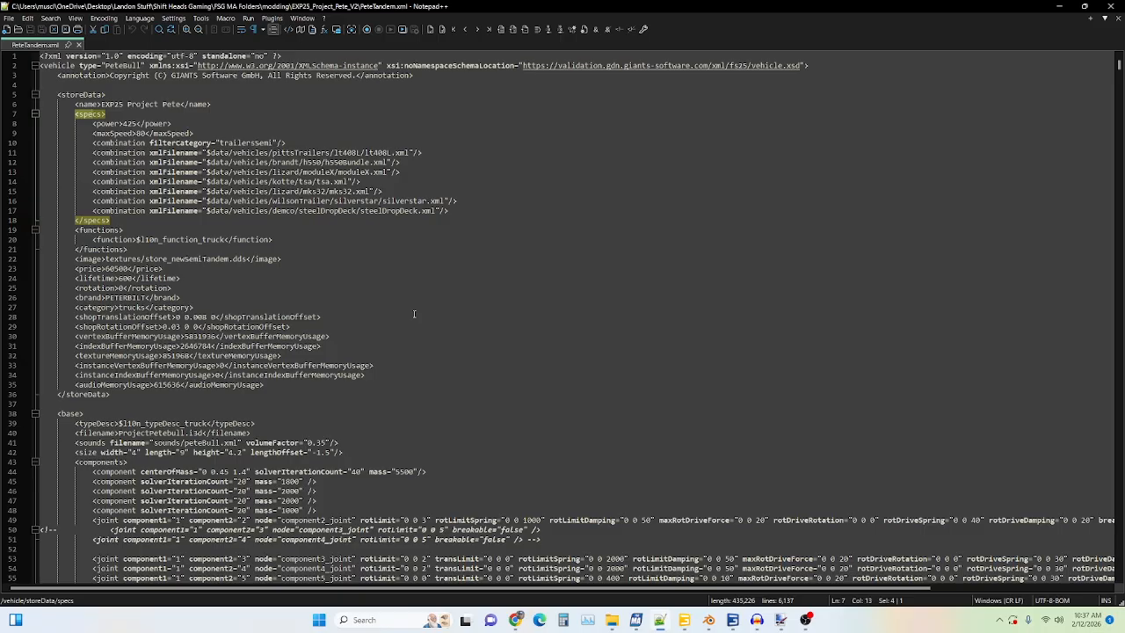
{"action": "left_click", "coordinate": [407, 298]}
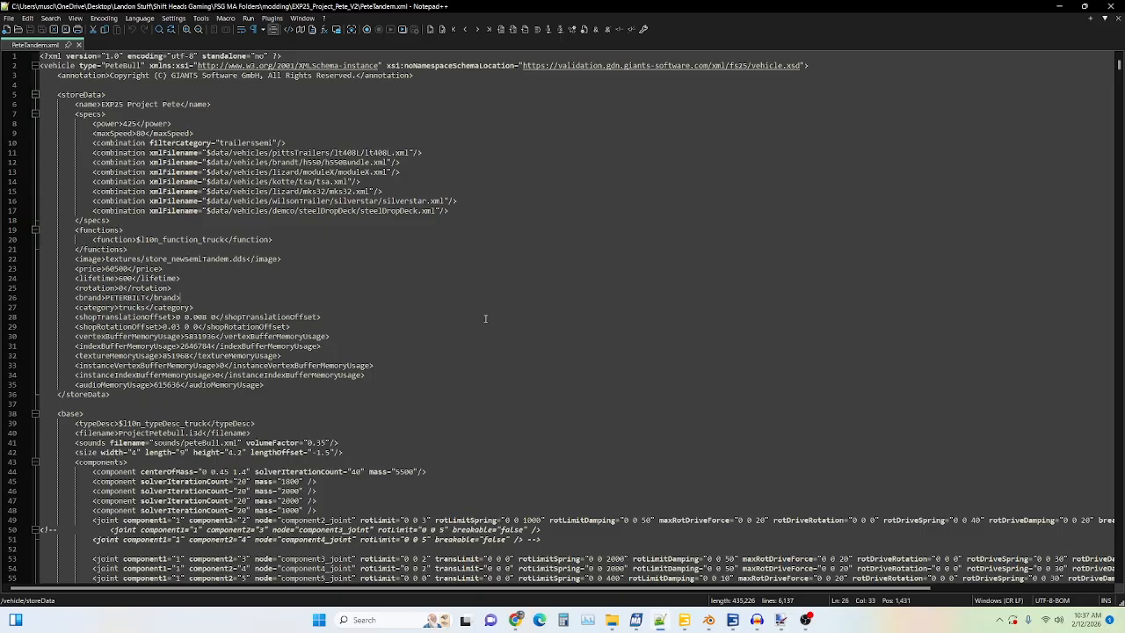
{"action": "scroll", "coordinate": [484, 318], "scroll_direction": "down", "scroll_amount": 16}
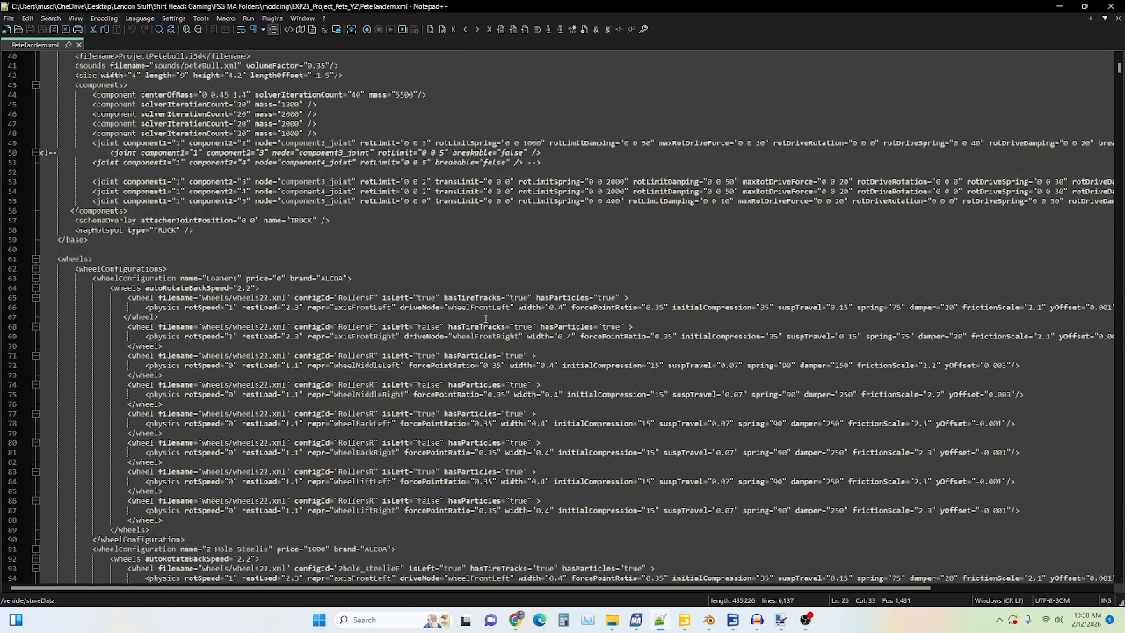
{"action": "scroll", "coordinate": [485, 318], "scroll_direction": "down", "scroll_amount": 3}
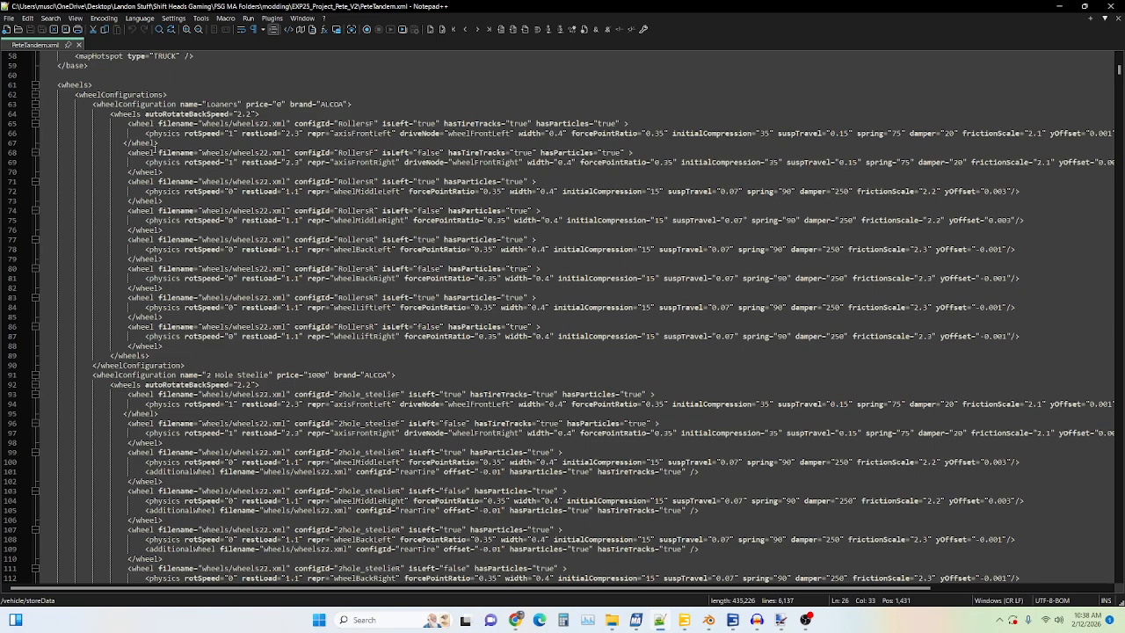
{"action": "left_click", "coordinate": [56, 86]}
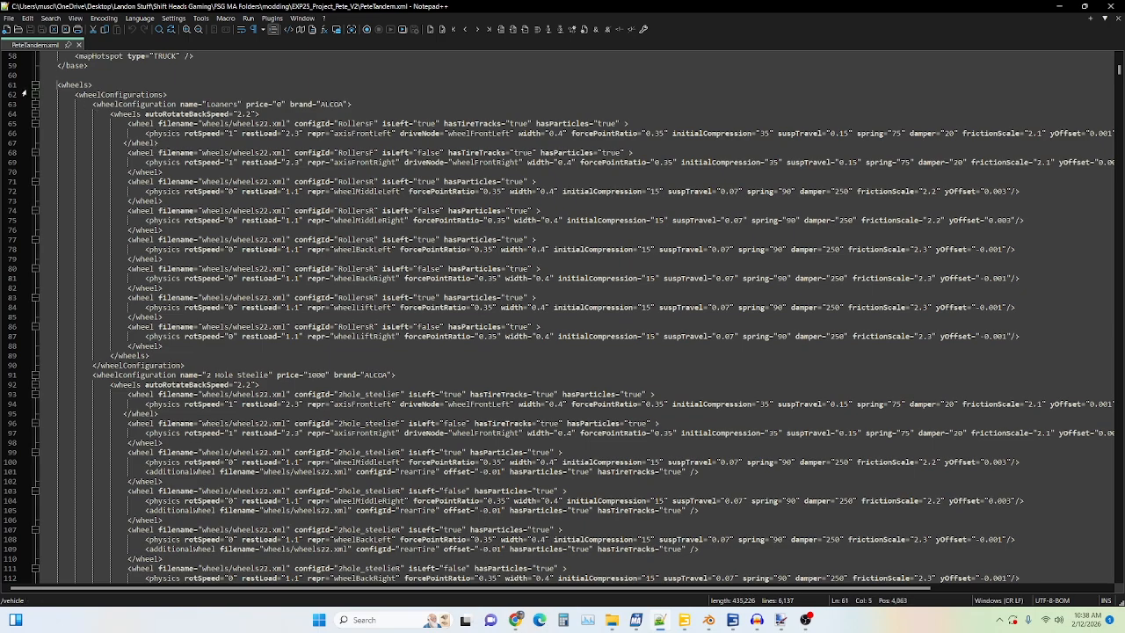
{"action": "scroll", "coordinate": [260, 163], "scroll_direction": "down", "scroll_amount": 20}
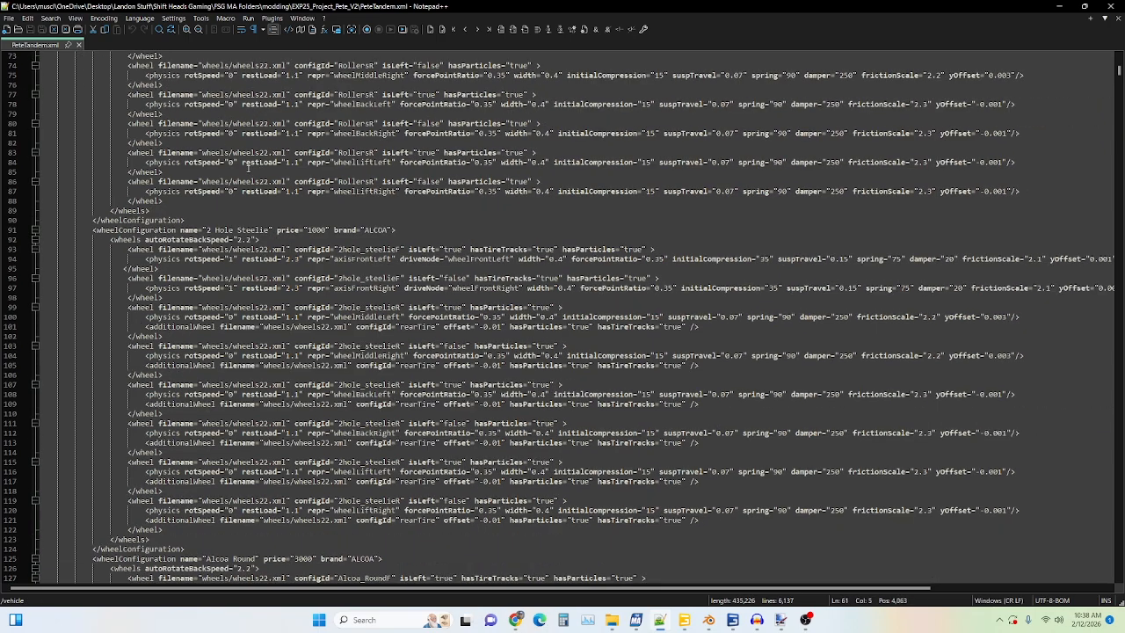
{"action": "scroll", "coordinate": [239, 177], "scroll_direction": "down", "scroll_amount": 20}
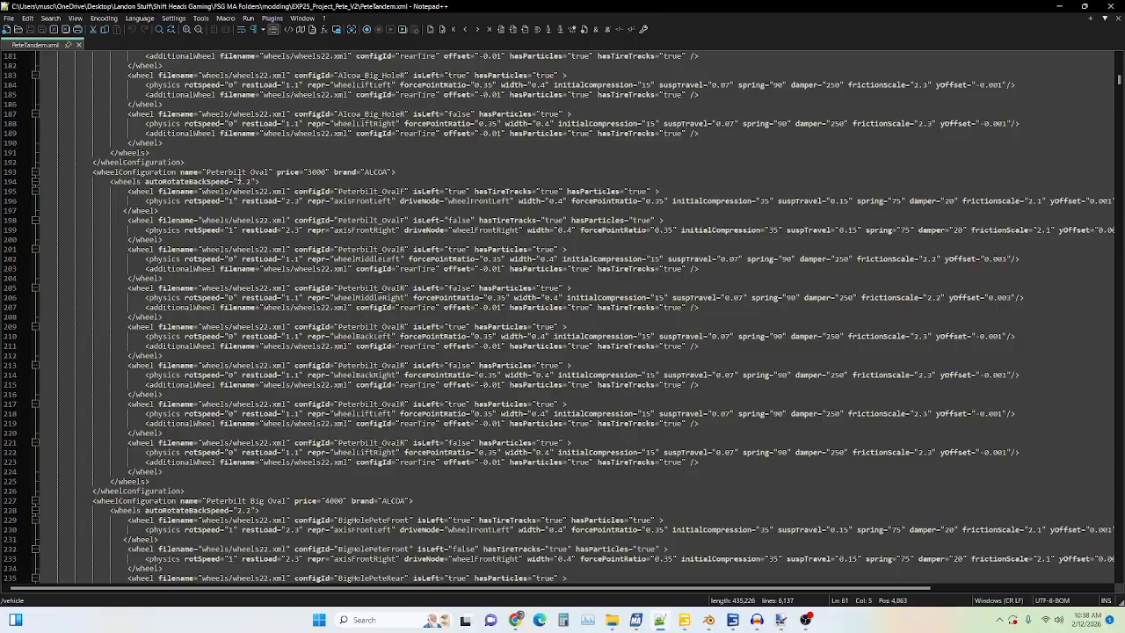
{"action": "scroll", "coordinate": [238, 178], "scroll_direction": "down", "scroll_amount": 20}
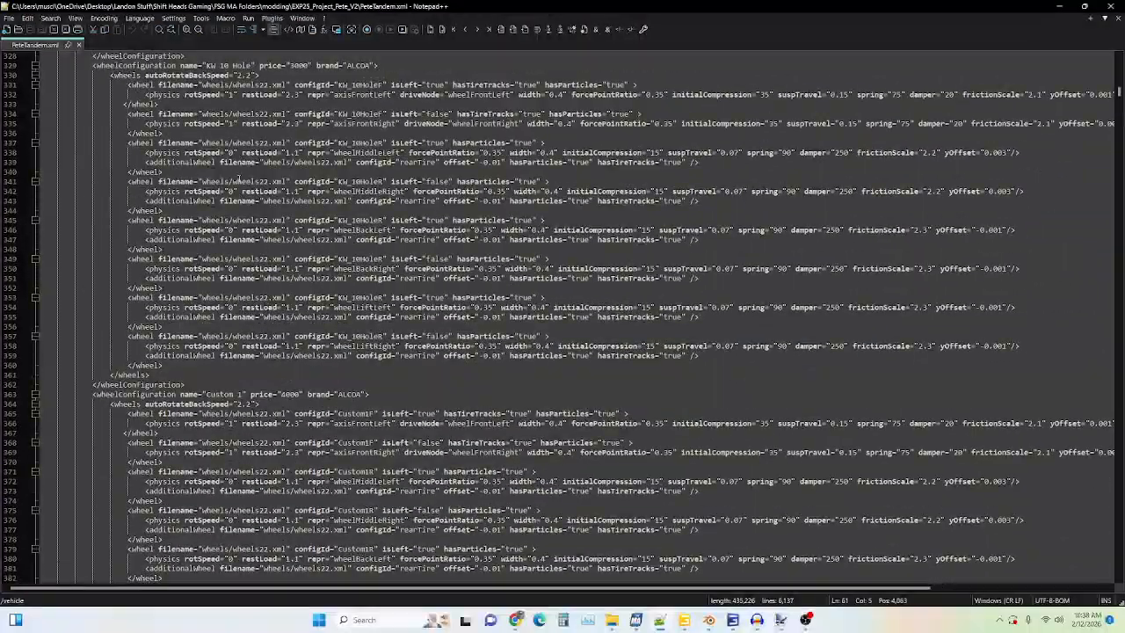
{"action": "scroll", "coordinate": [236, 178], "scroll_direction": "down", "scroll_amount": 15}
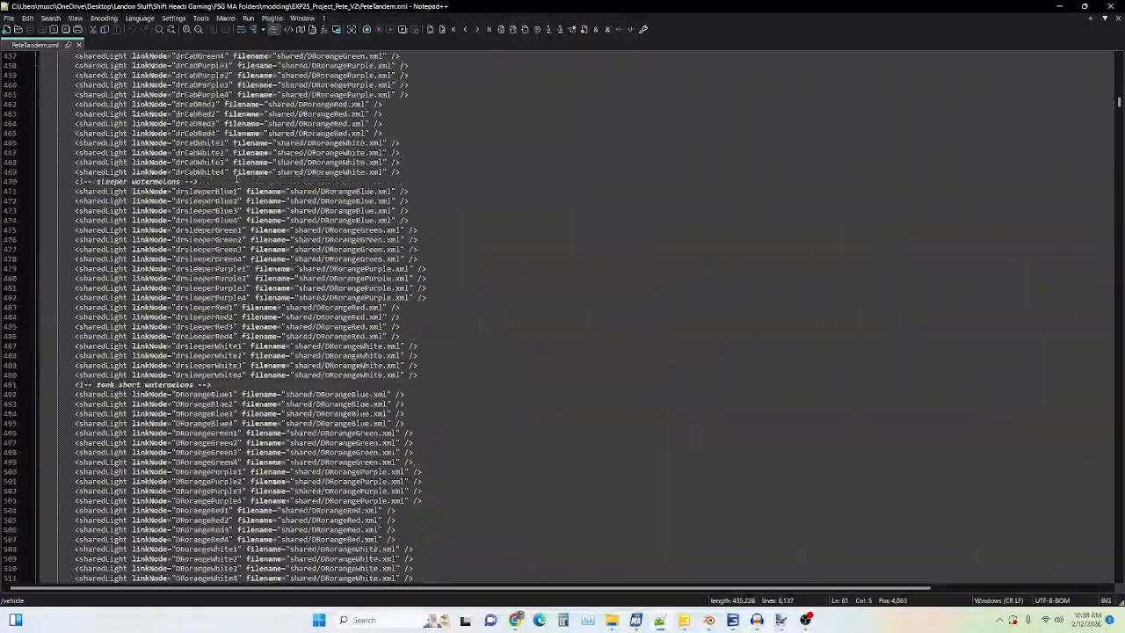
Step: Examine the lights section of PeteTandem.xml, from the end of the wheels block through the shared light entries to the roof lights
{"action": "scroll", "coordinate": [235, 179], "scroll_direction": "up", "scroll_amount": 20}
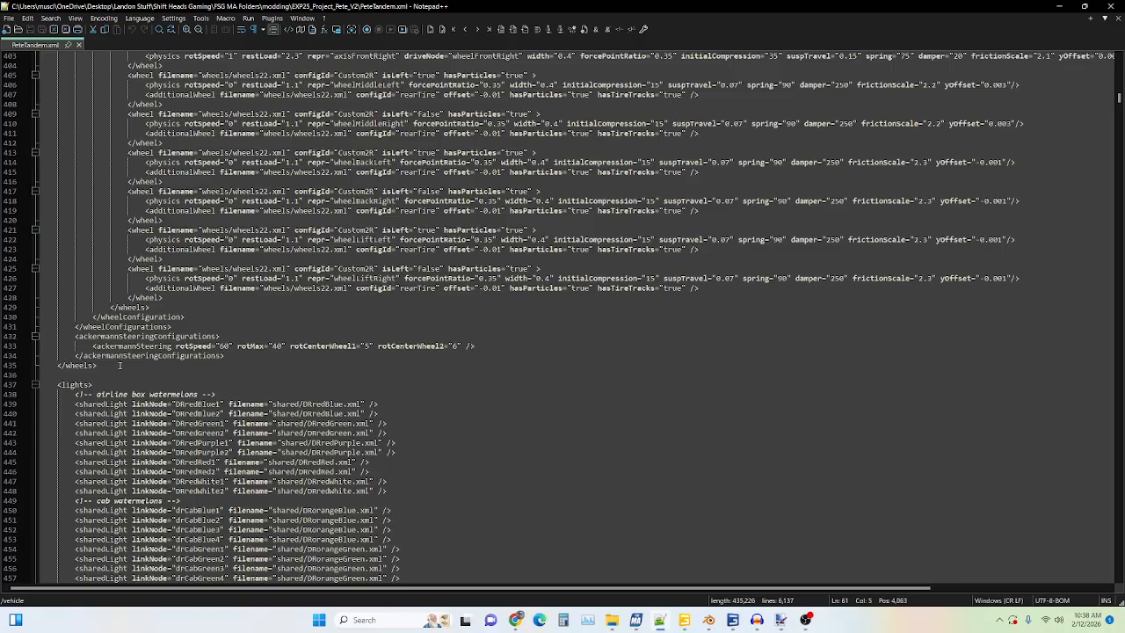
{"action": "scroll", "coordinate": [119, 366], "scroll_direction": "down", "scroll_amount": 4}
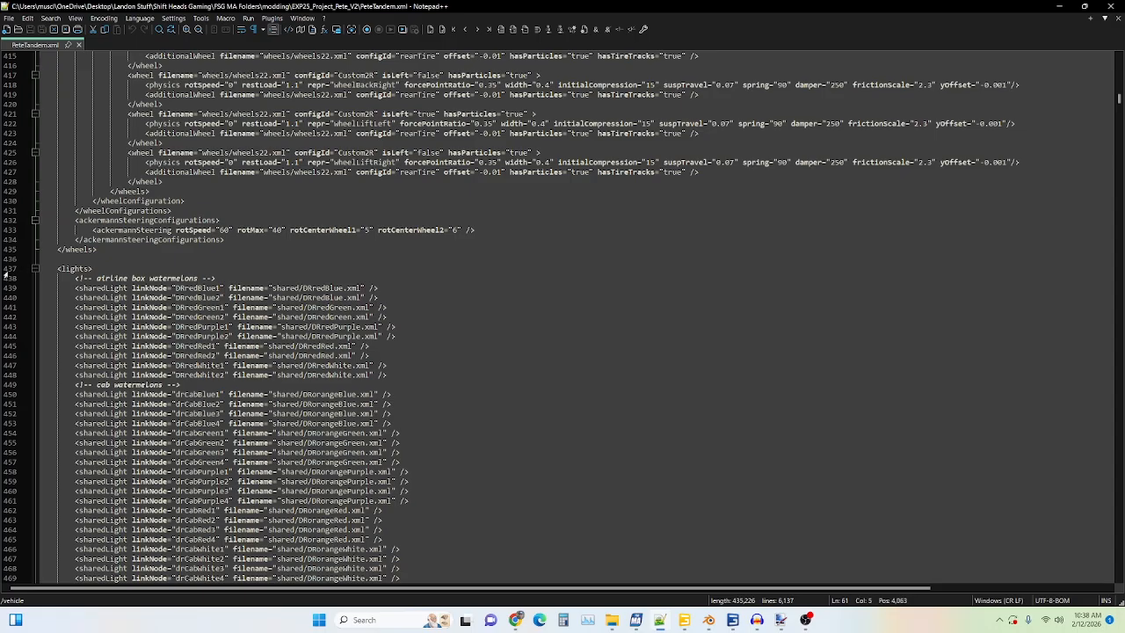
{"action": "scroll", "coordinate": [154, 323], "scroll_direction": "down", "scroll_amount": 20}
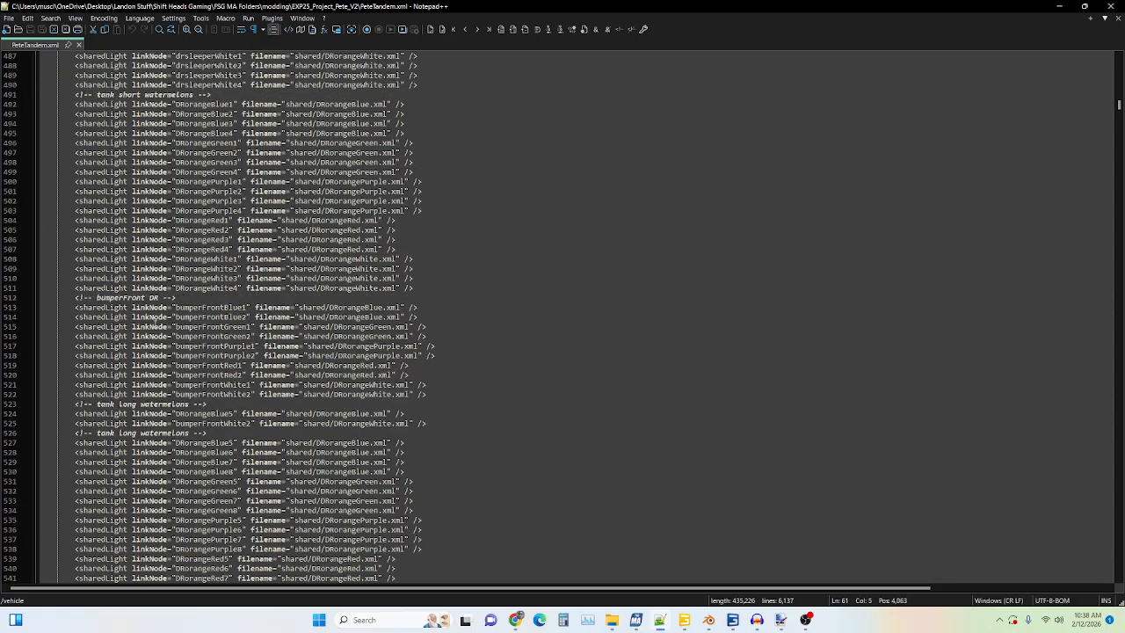
{"action": "scroll", "coordinate": [153, 323], "scroll_direction": "down", "scroll_amount": 20}
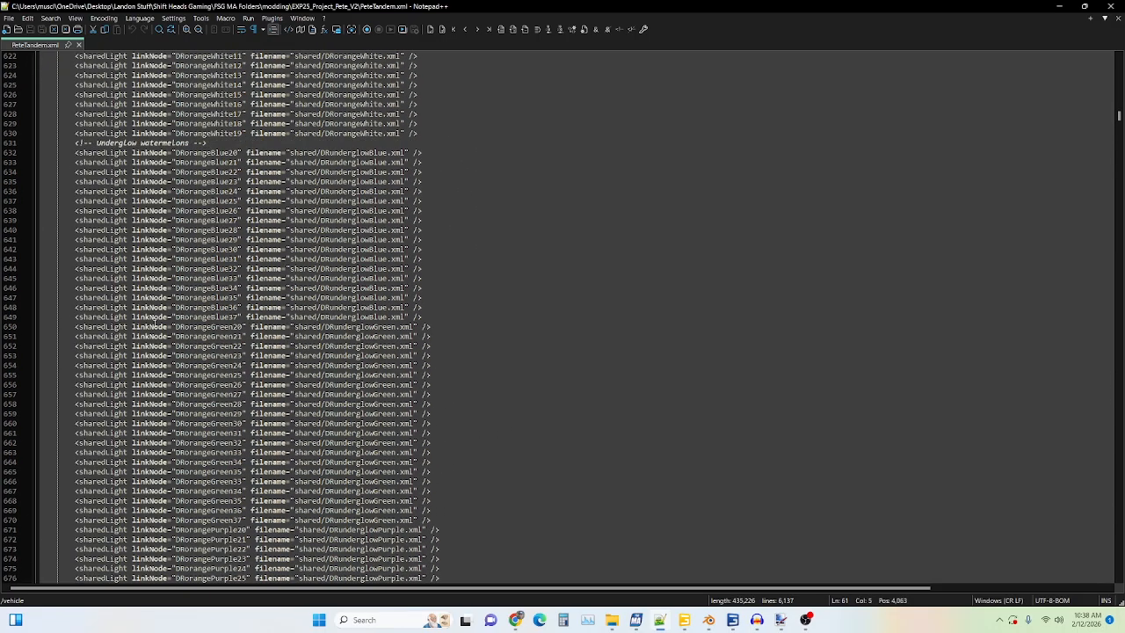
{"action": "scroll", "coordinate": [153, 323], "scroll_direction": "down", "scroll_amount": 20}
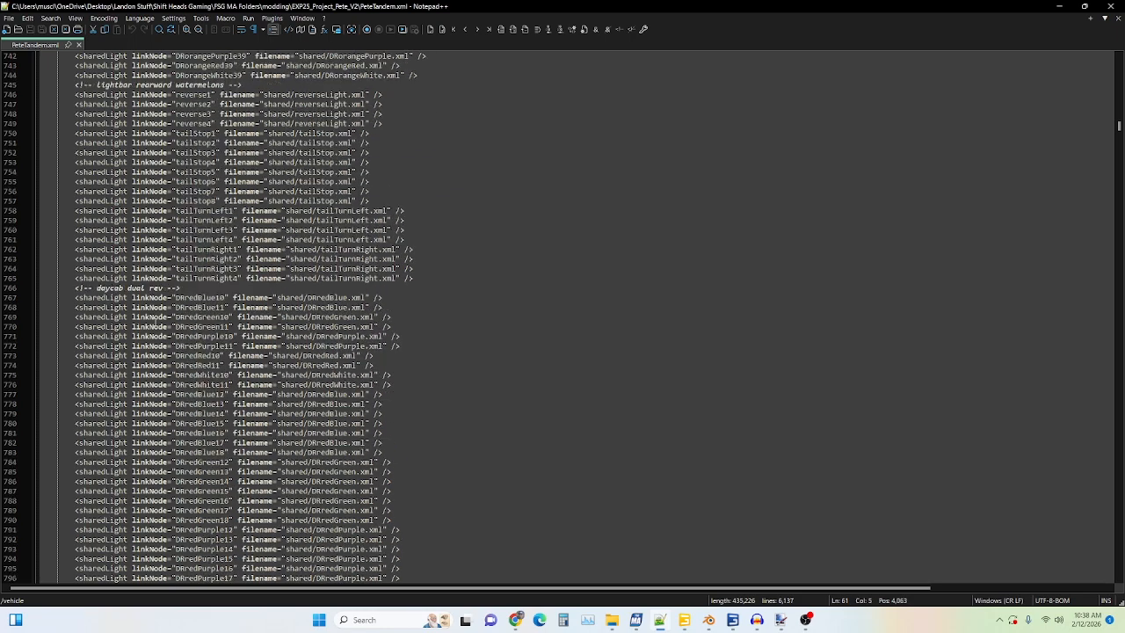
{"action": "scroll", "coordinate": [154, 323], "scroll_direction": "down", "scroll_amount": 20}
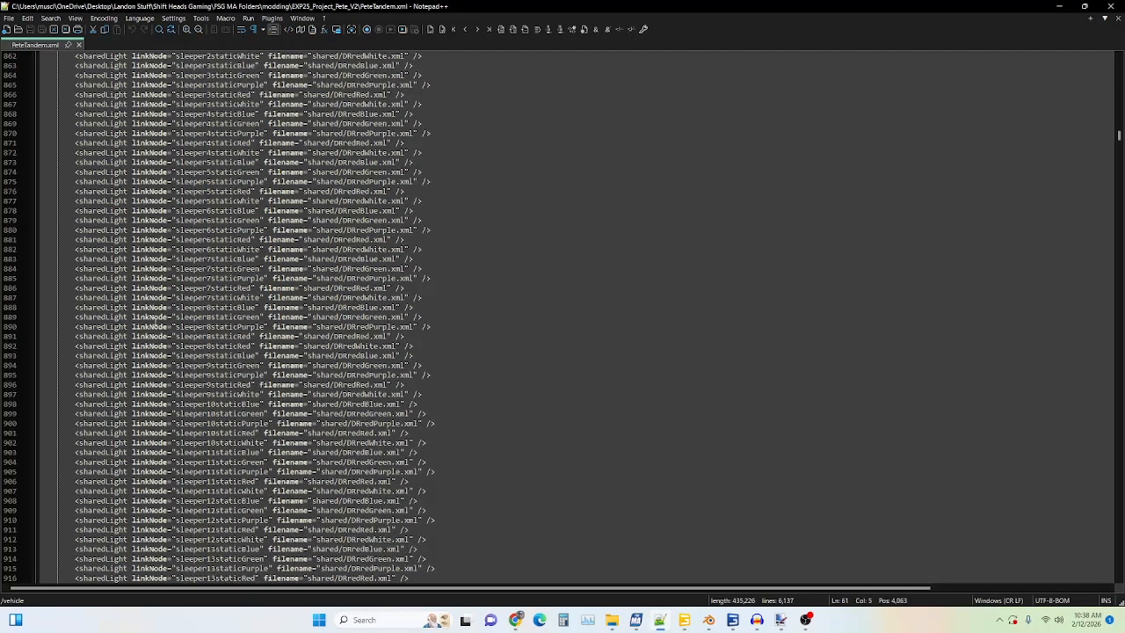
{"action": "scroll", "coordinate": [154, 323], "scroll_direction": "down", "scroll_amount": 20}
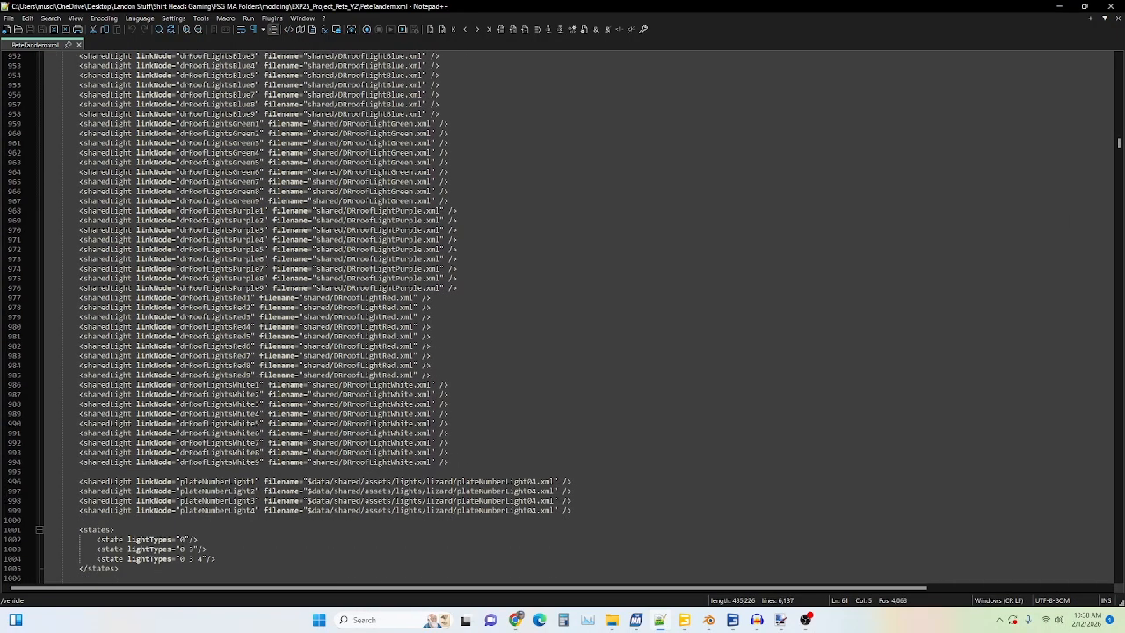
{"action": "scroll", "coordinate": [156, 318], "scroll_direction": "down", "scroll_amount": 3}
{"action": "scroll", "coordinate": [176, 308], "scroll_direction": "up", "scroll_amount": 5}
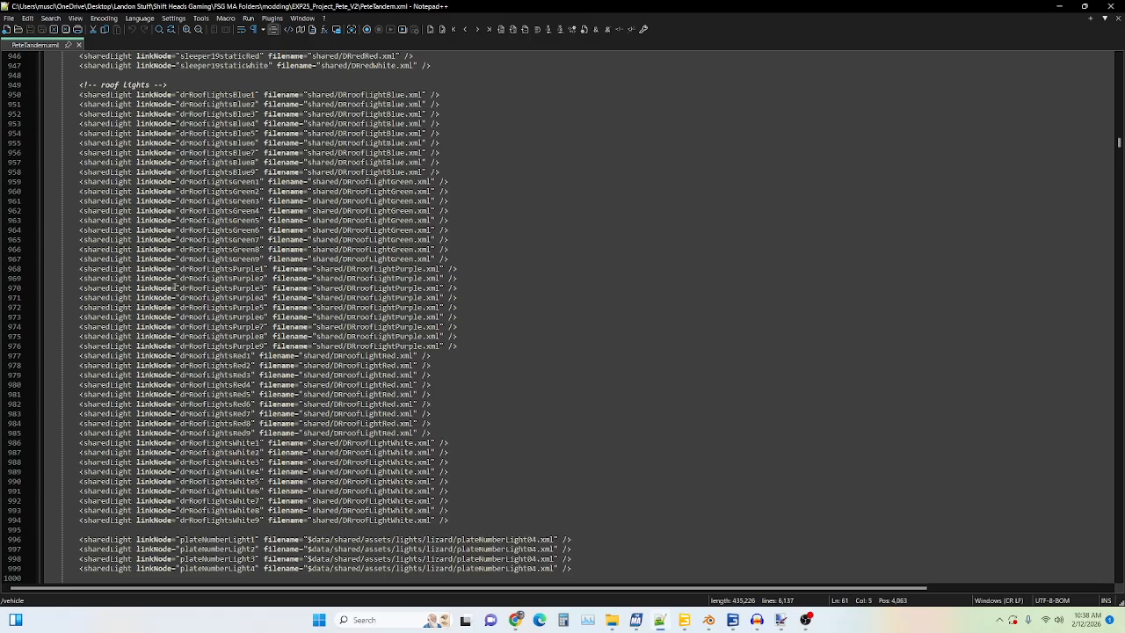
Step: Examine the plate number lights, light states and low and high real lights in PeteTandem.xml, up to the default lights
{"action": "scroll", "coordinate": [176, 287], "scroll_direction": "down", "scroll_amount": 7}
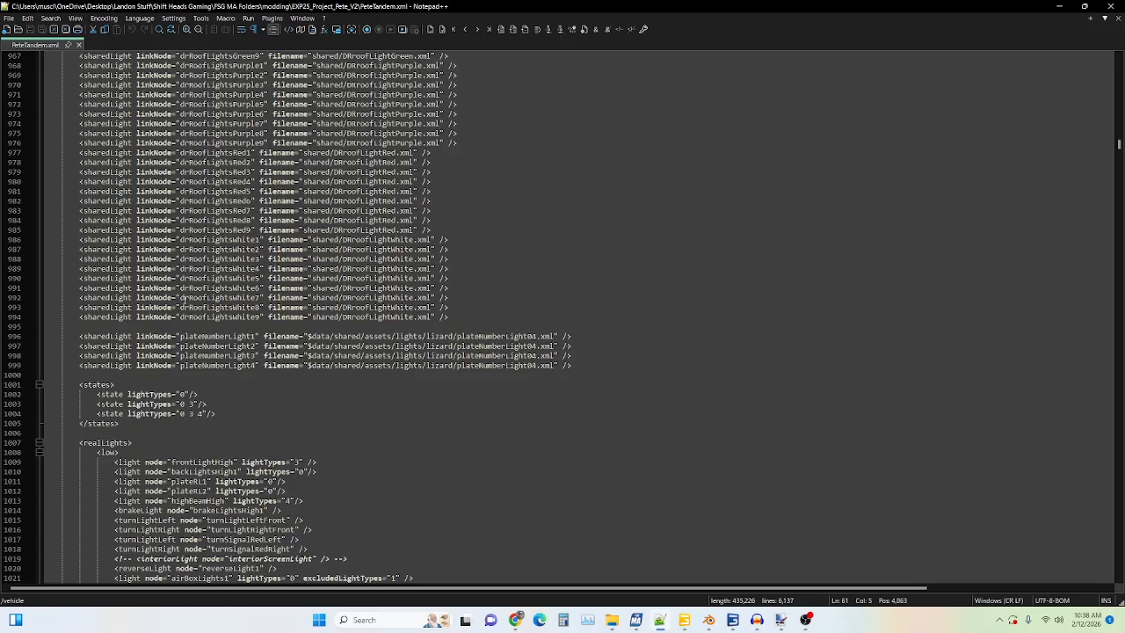
{"action": "scroll", "coordinate": [184, 298], "scroll_direction": "down", "scroll_amount": 2}
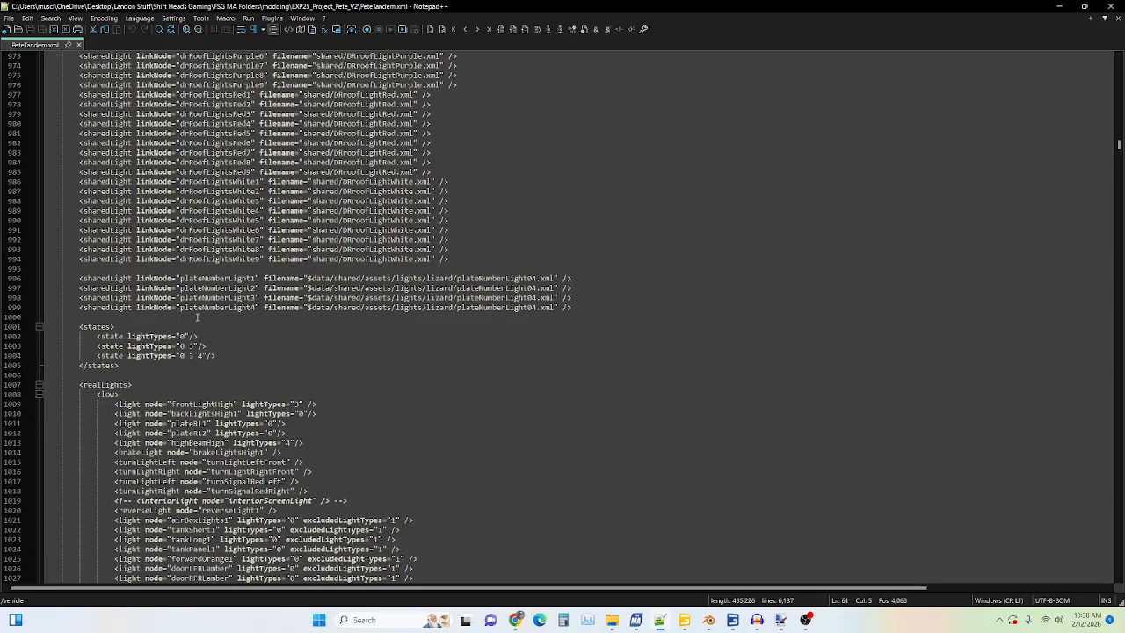
{"action": "scroll", "coordinate": [197, 317], "scroll_direction": "down", "scroll_amount": 6}
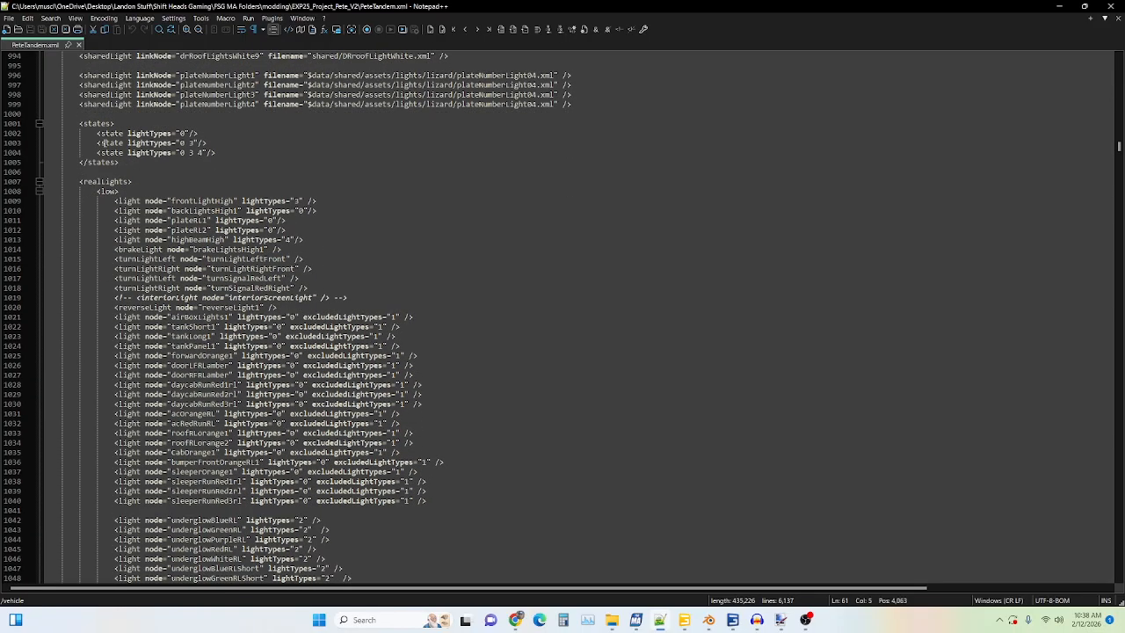
{"action": "scroll", "coordinate": [152, 230], "scroll_direction": "down", "scroll_amount": 20}
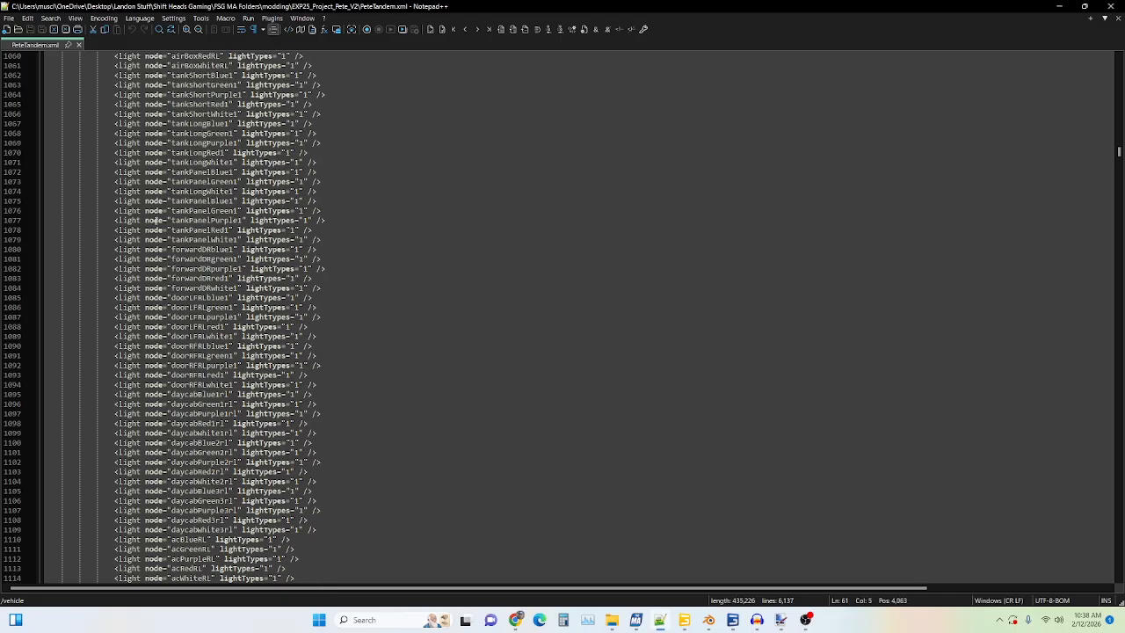
{"action": "scroll", "coordinate": [151, 220], "scroll_direction": "down", "scroll_amount": 20}
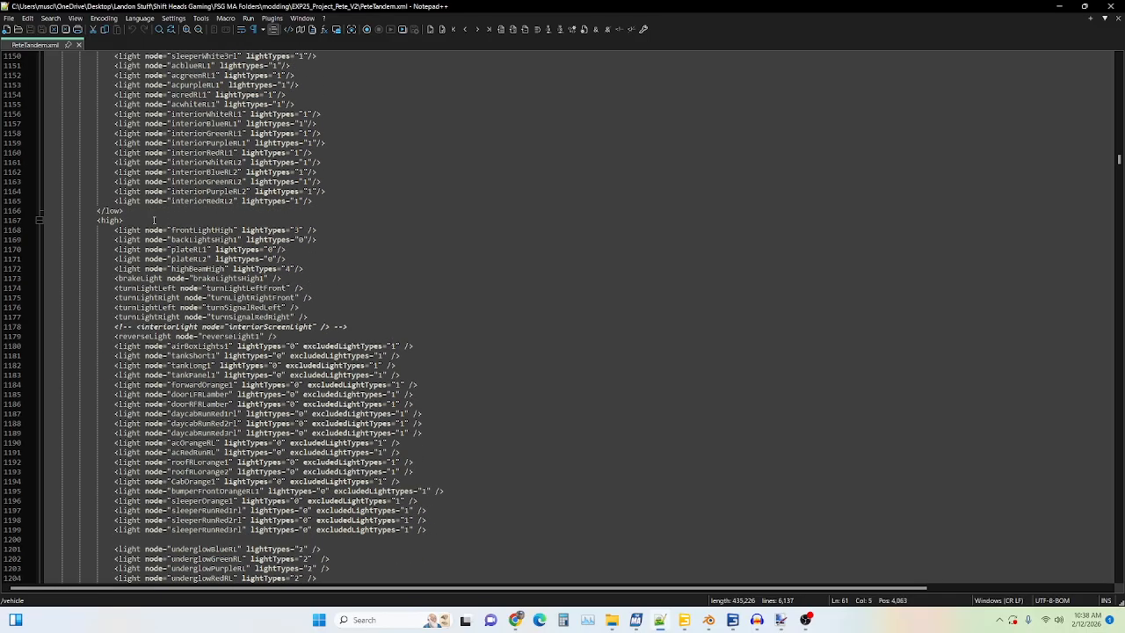
{"action": "scroll", "coordinate": [151, 221], "scroll_direction": "down", "scroll_amount": 20}
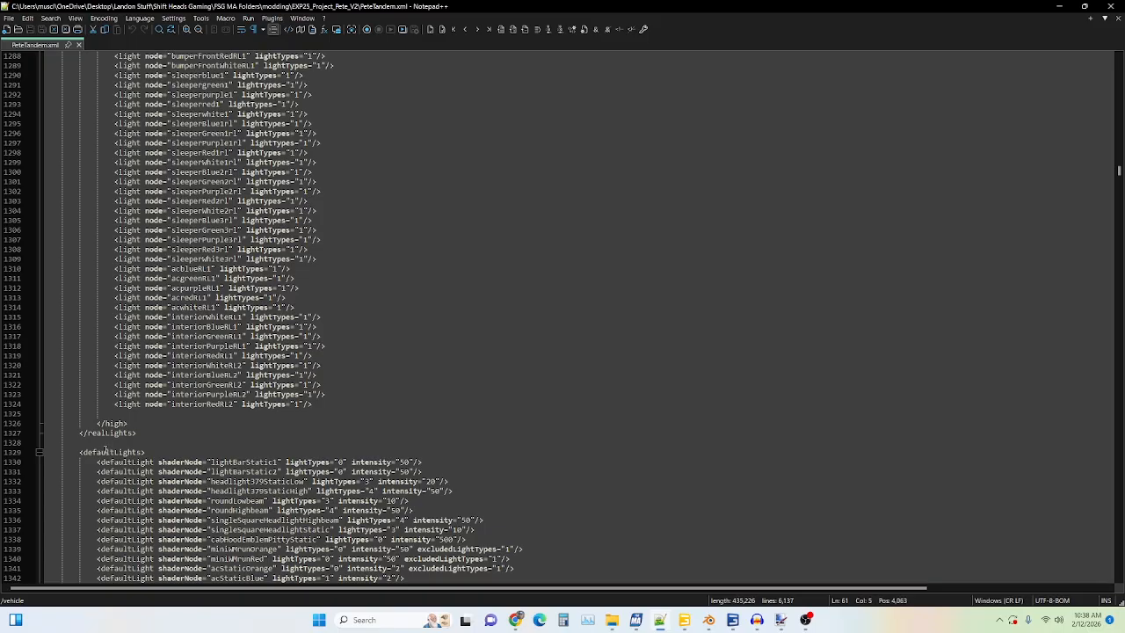
{"action": "scroll", "coordinate": [106, 450], "scroll_direction": "down", "scroll_amount": 20}
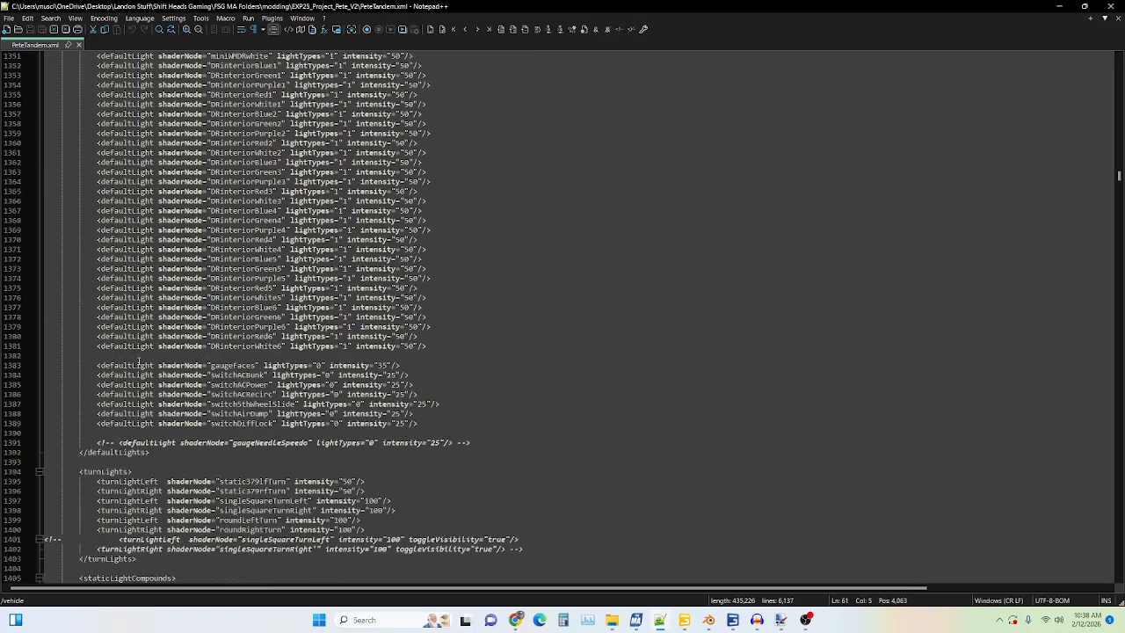
Step: Examine the turn lights, static light compounds, beacon lights and light dashboards through the end of the lights section
{"action": "scroll", "coordinate": [141, 369], "scroll_direction": "down", "scroll_amount": 3}
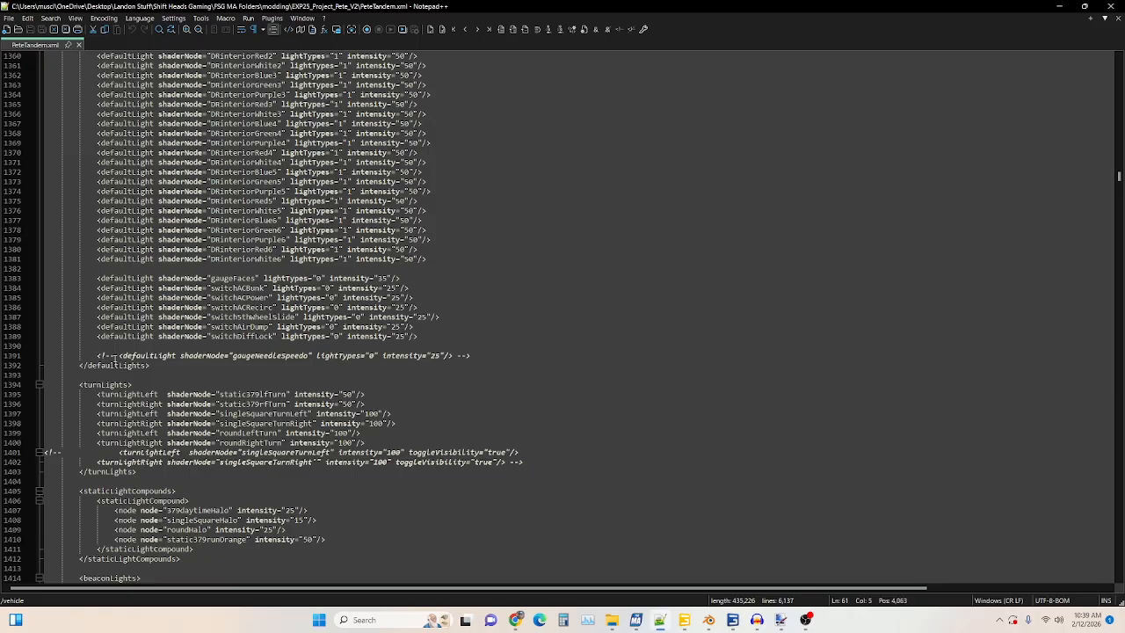
{"action": "scroll", "coordinate": [119, 362], "scroll_direction": "down", "scroll_amount": 3}
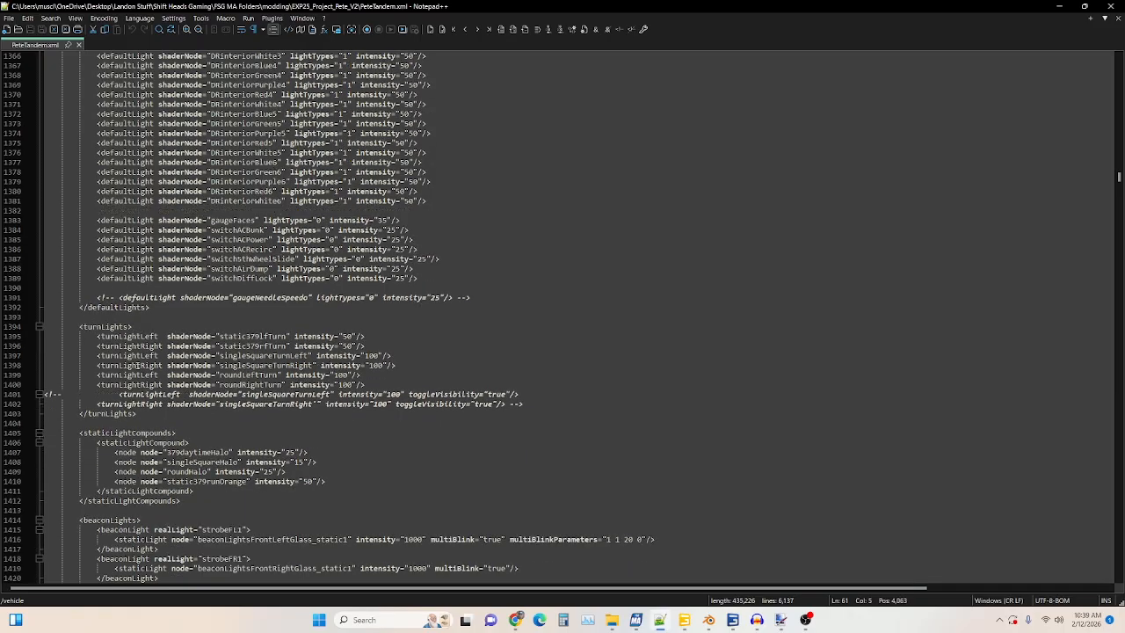
{"action": "scroll", "coordinate": [92, 374], "scroll_direction": "down", "scroll_amount": 5}
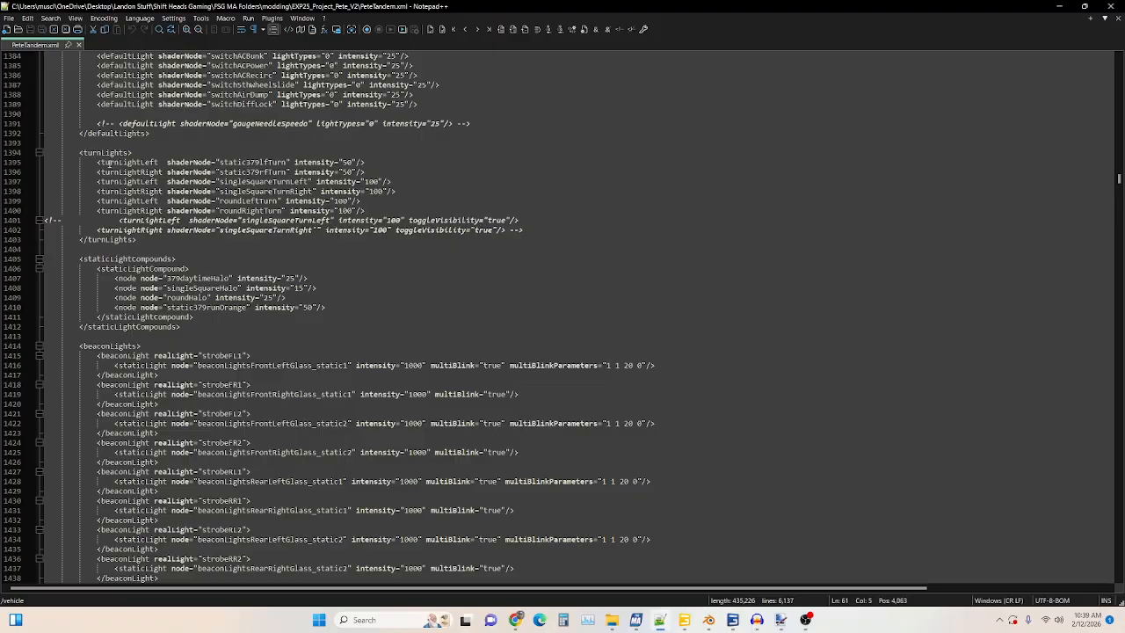
{"action": "scroll", "coordinate": [104, 163], "scroll_direction": "down", "scroll_amount": 12}
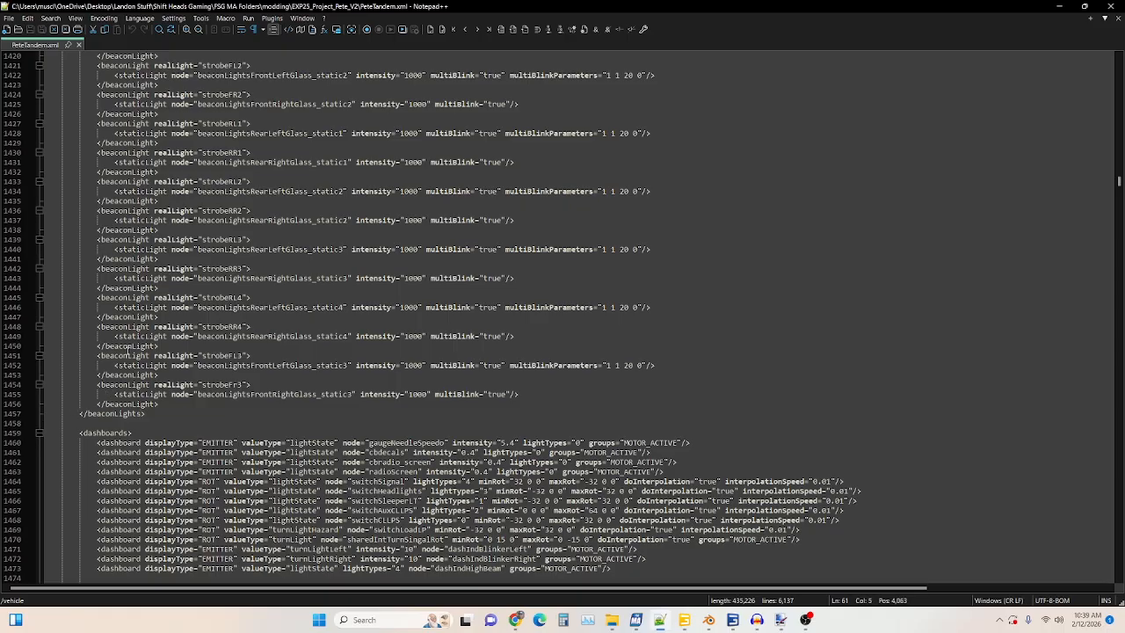
{"action": "scroll", "coordinate": [88, 363], "scroll_direction": "down", "scroll_amount": 4}
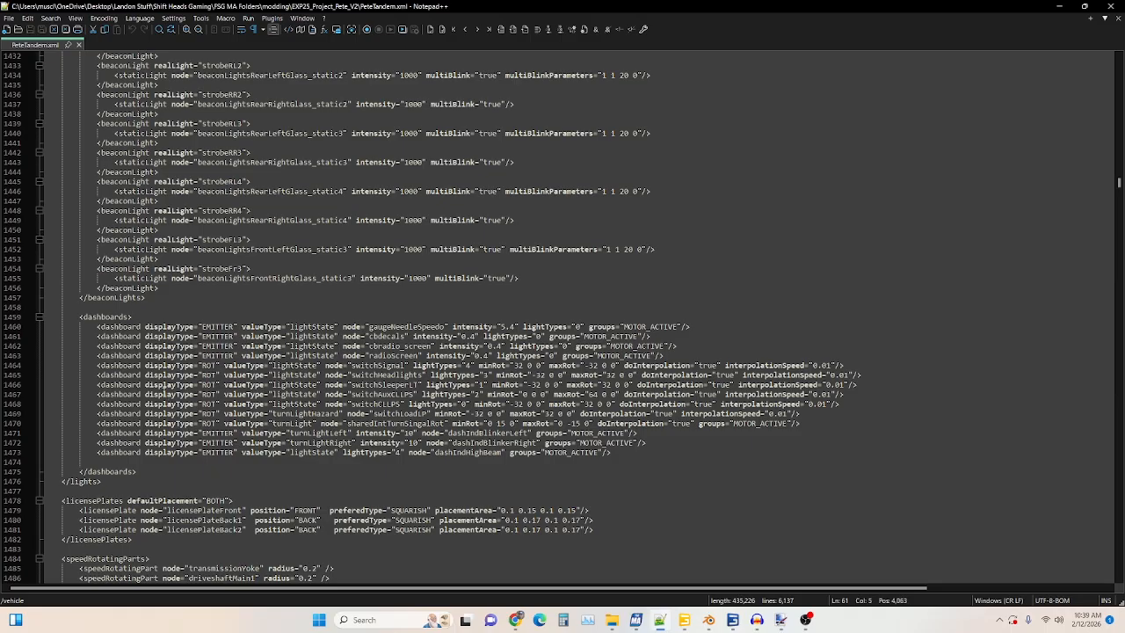
Step: Examine the license plates, speed rotating parts, attacher joints, connection hoses and the enterable section's cameras, character nodes, passenger seats and mirrors
{"action": "scroll", "coordinate": [149, 301], "scroll_direction": "down", "scroll_amount": 14}
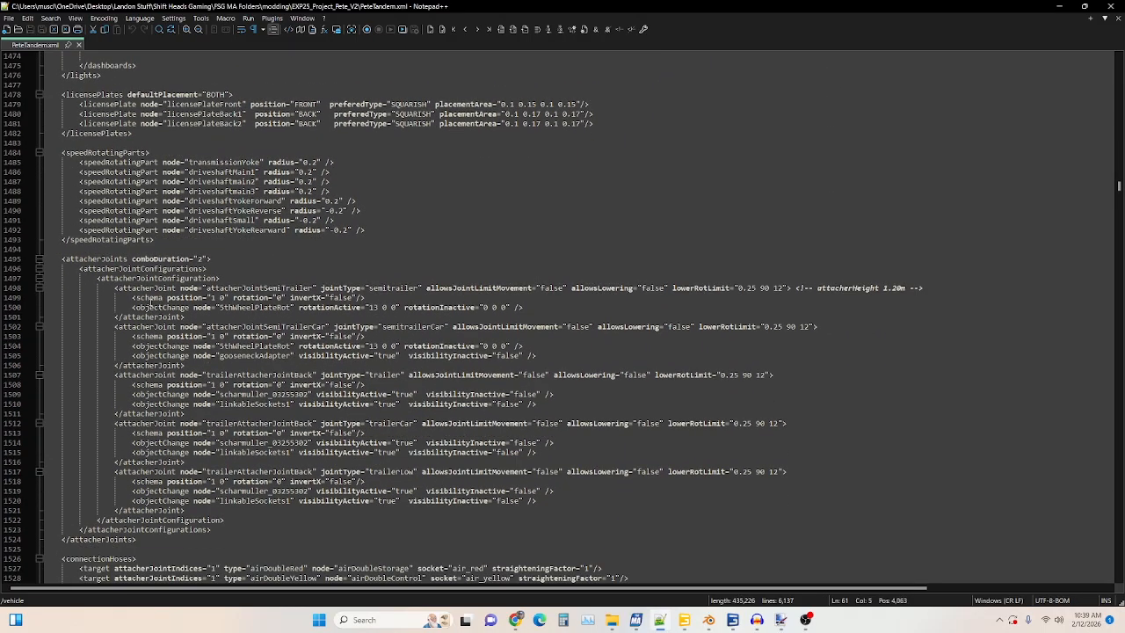
{"action": "scroll", "coordinate": [150, 301], "scroll_direction": "down", "scroll_amount": 13}
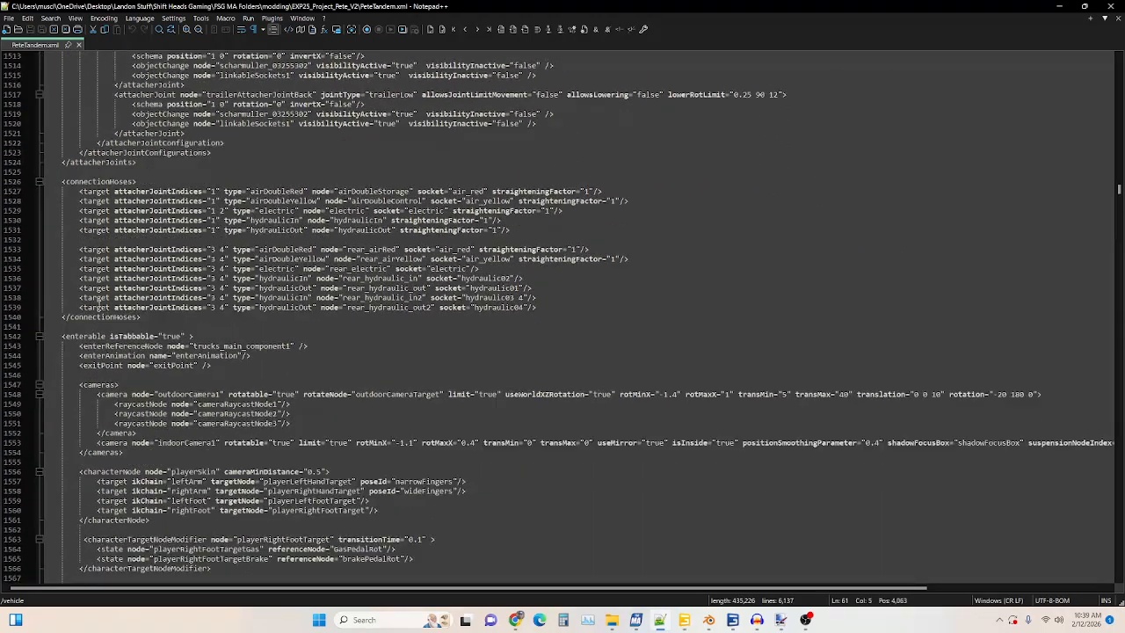
{"action": "scroll", "coordinate": [148, 356], "scroll_direction": "down", "scroll_amount": 7}
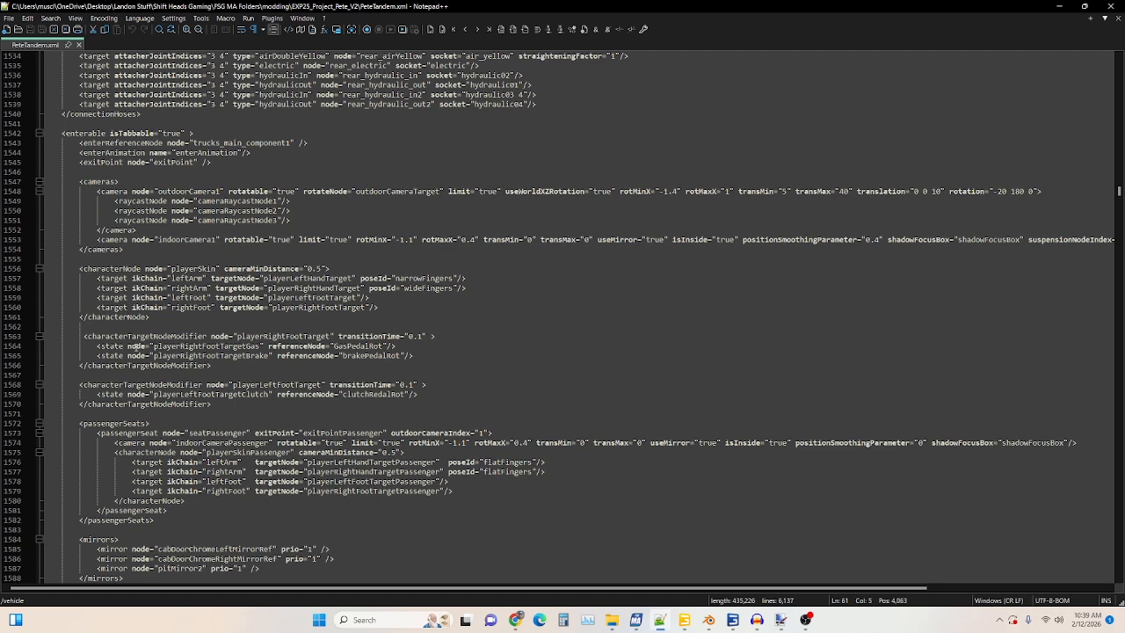
{"action": "scroll", "coordinate": [133, 346], "scroll_direction": "down", "scroll_amount": 3}
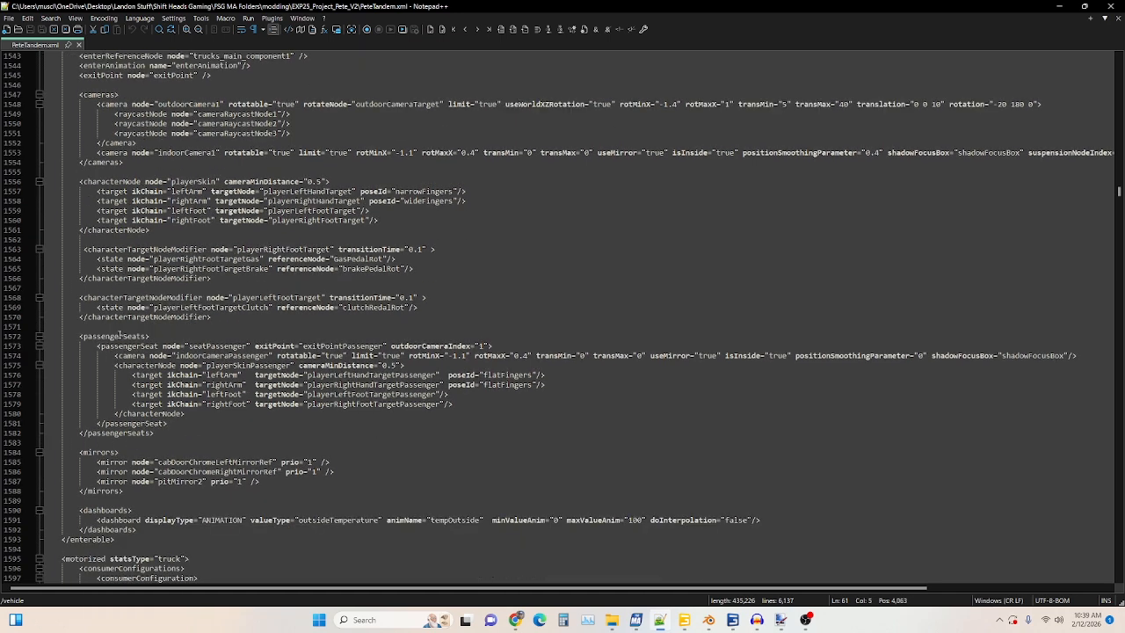
{"action": "scroll", "coordinate": [131, 332], "scroll_direction": "down", "scroll_amount": 7}
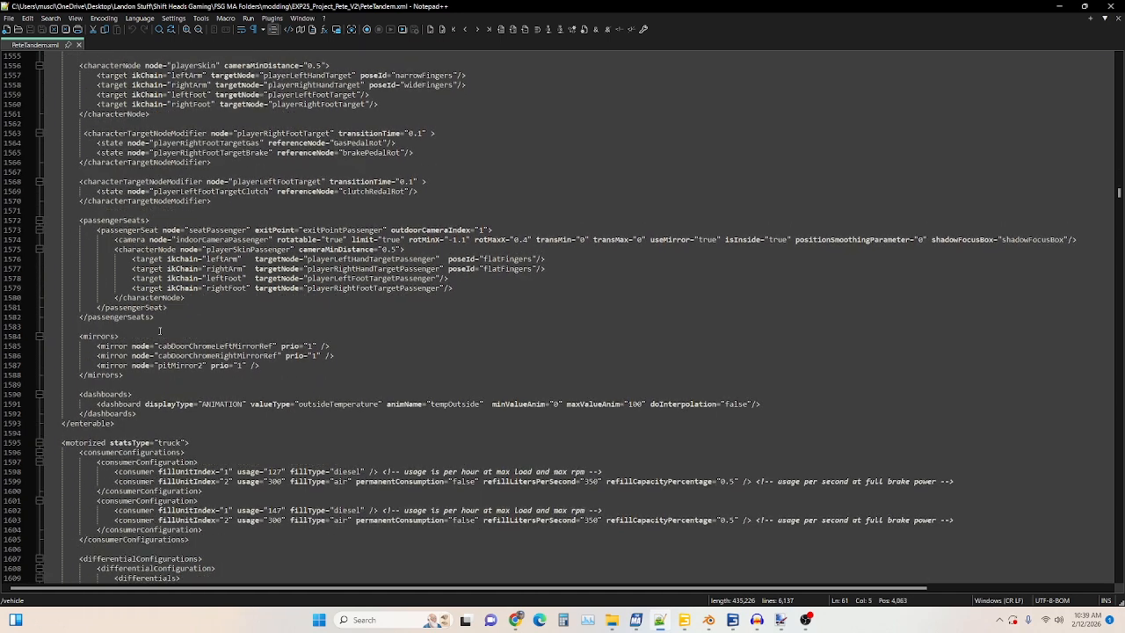
Step: Examine the motorized section, covering consumer, differential and motor configurations, transmissions, gear levers, exhaust effects, dashboards and animation nodes
{"action": "scroll", "coordinate": [154, 331], "scroll_direction": "down", "scroll_amount": 11}
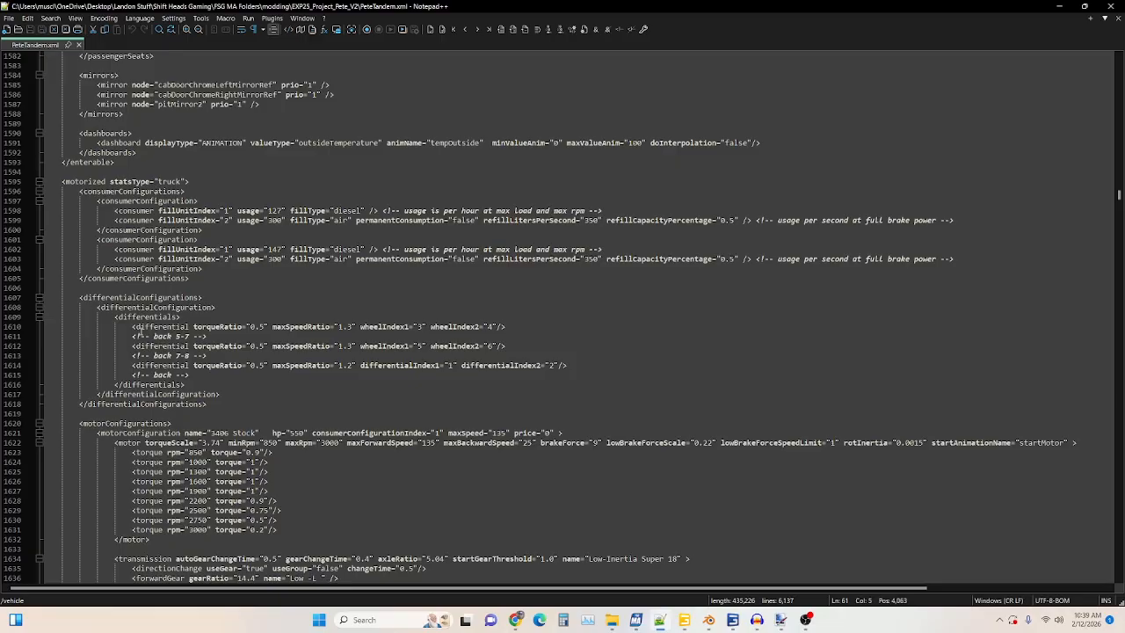
{"action": "scroll", "coordinate": [138, 332], "scroll_direction": "down", "scroll_amount": 16}
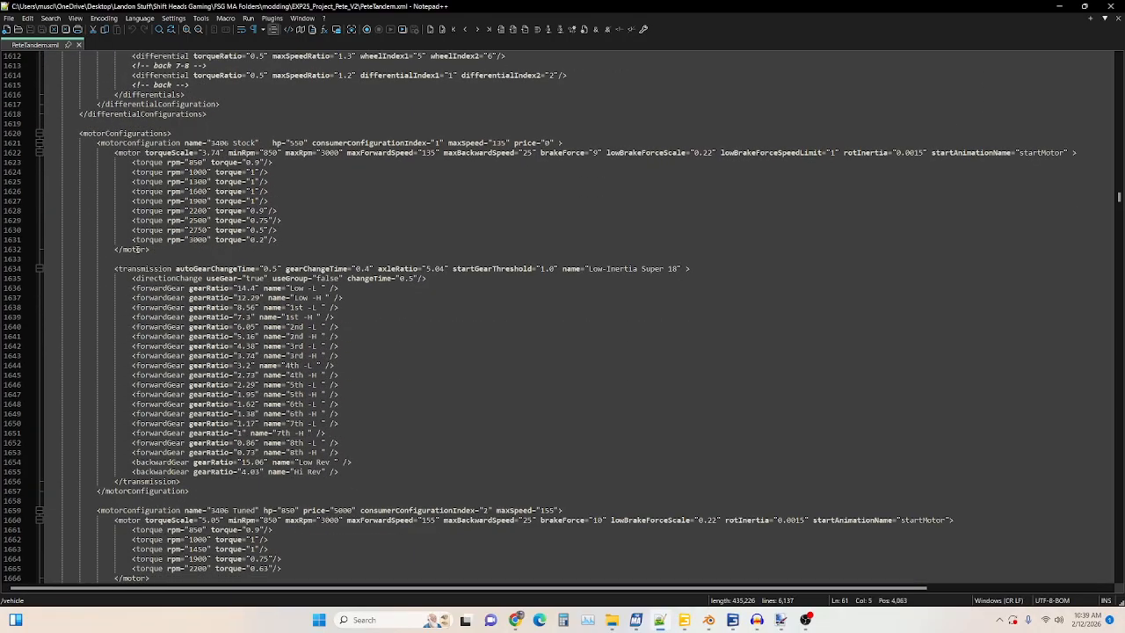
{"action": "scroll", "coordinate": [160, 355], "scroll_direction": "down", "scroll_amount": 6}
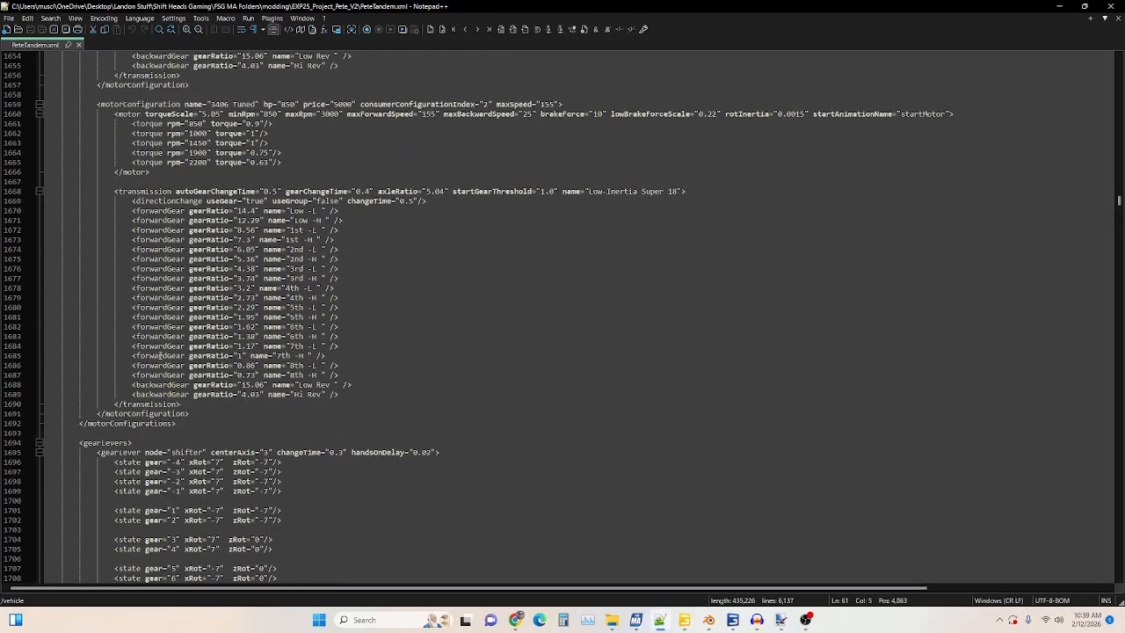
{"action": "scroll", "coordinate": [160, 355], "scroll_direction": "down", "scroll_amount": 6}
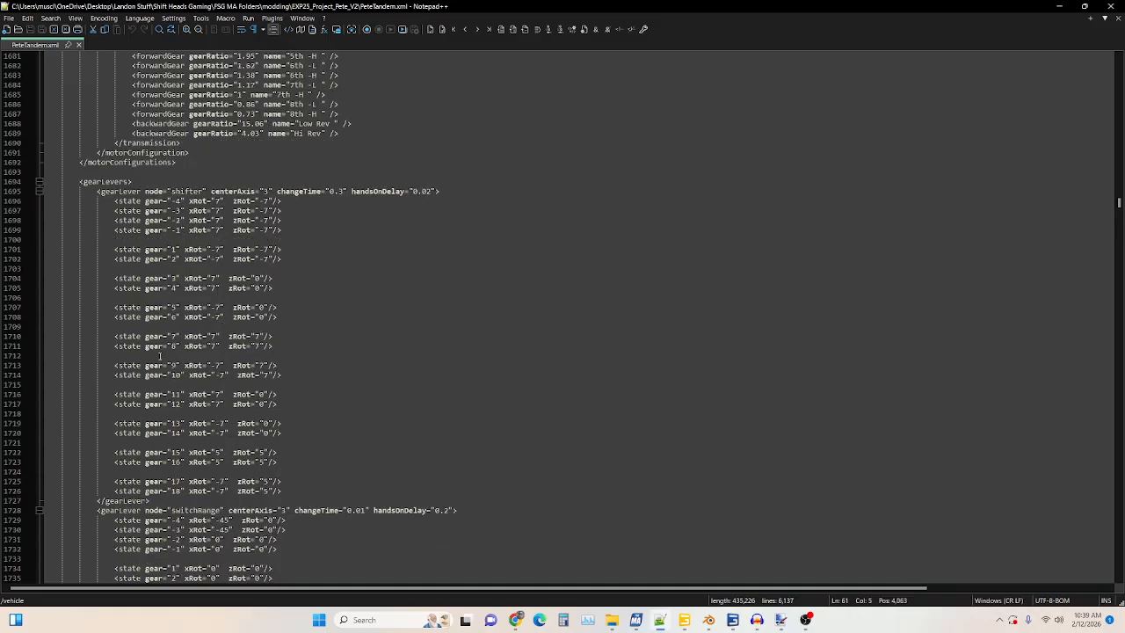
{"action": "scroll", "coordinate": [159, 355], "scroll_direction": "down", "scroll_amount": 14}
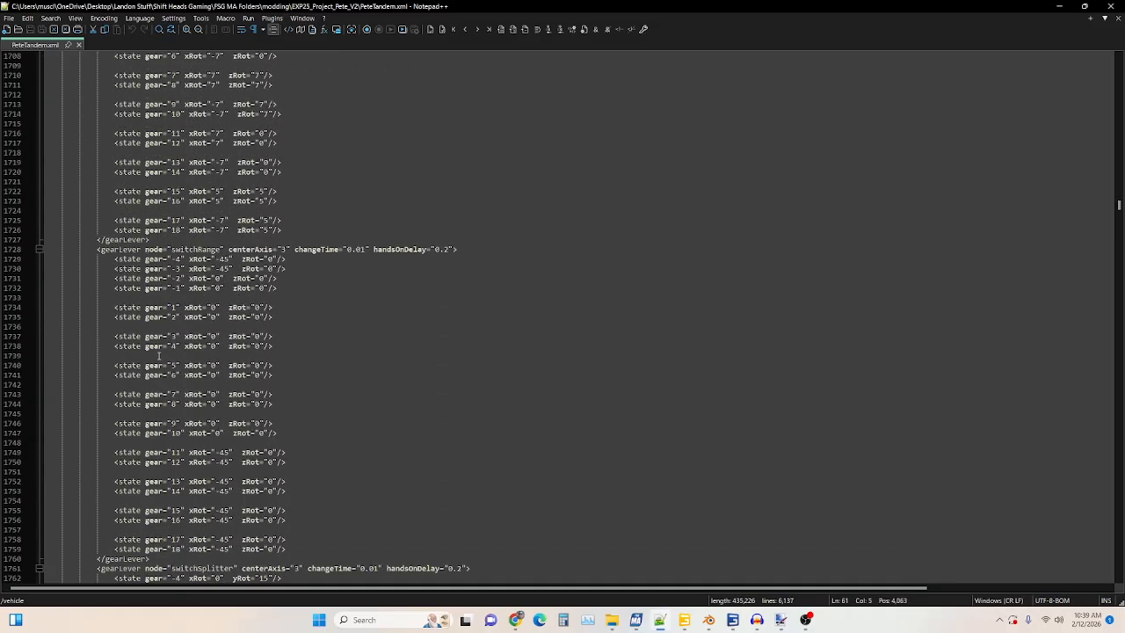
{"action": "scroll", "coordinate": [160, 355], "scroll_direction": "down", "scroll_amount": 20}
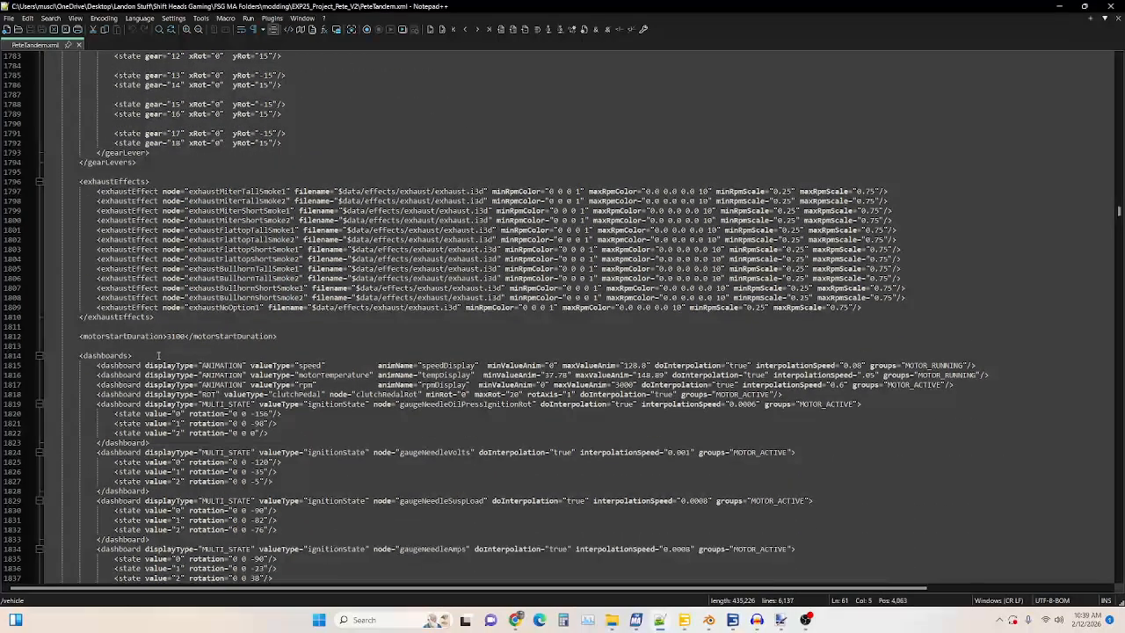
{"action": "scroll", "coordinate": [138, 338], "scroll_direction": "down", "scroll_amount": 12}
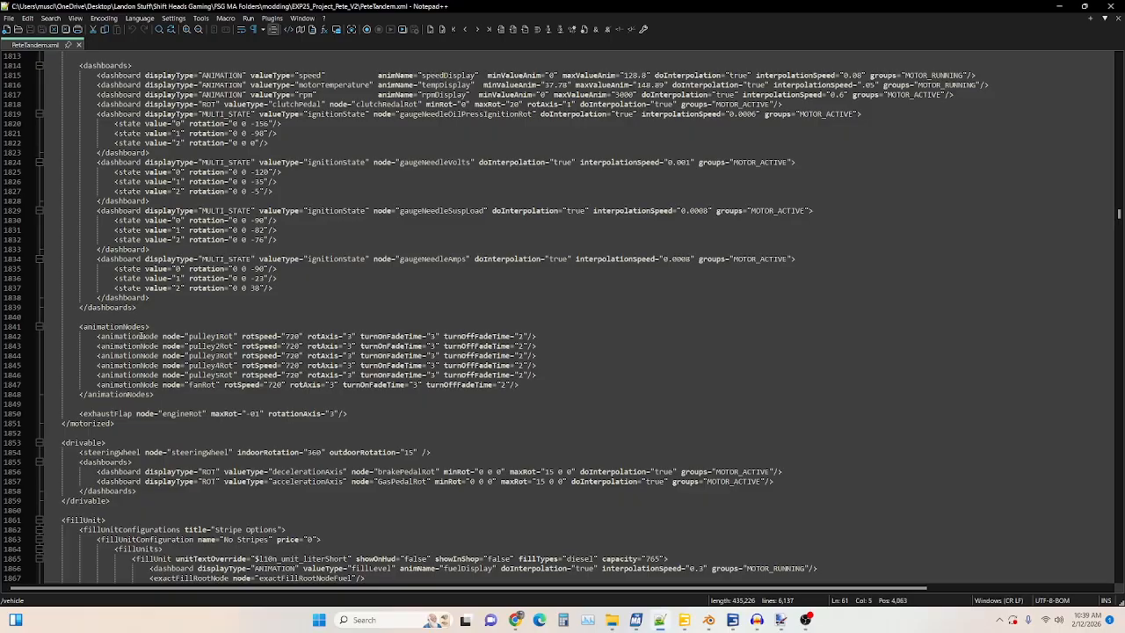
Step: Examine the drivable section, the Stripe Options fill unit configurations and the Extra Parts folding configurations
{"action": "scroll", "coordinate": [138, 338], "scroll_direction": "down", "scroll_amount": 3}
{"action": "scroll", "coordinate": [202, 369], "scroll_direction": "down", "scroll_amount": 7}
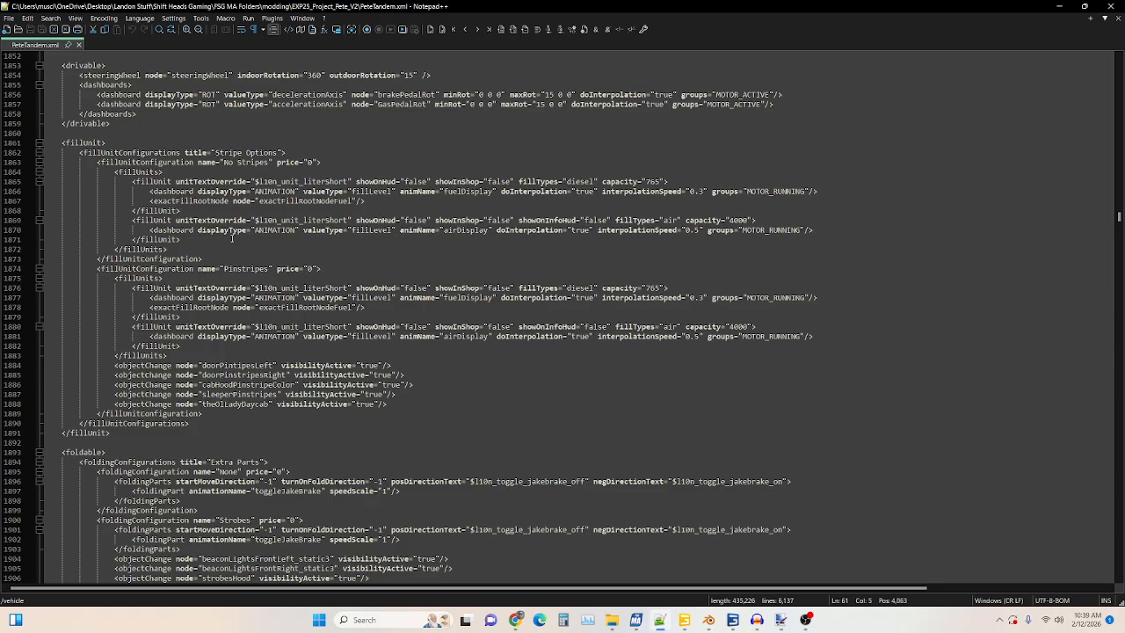
{"action": "scroll", "coordinate": [233, 237], "scroll_direction": "down", "scroll_amount": 3}
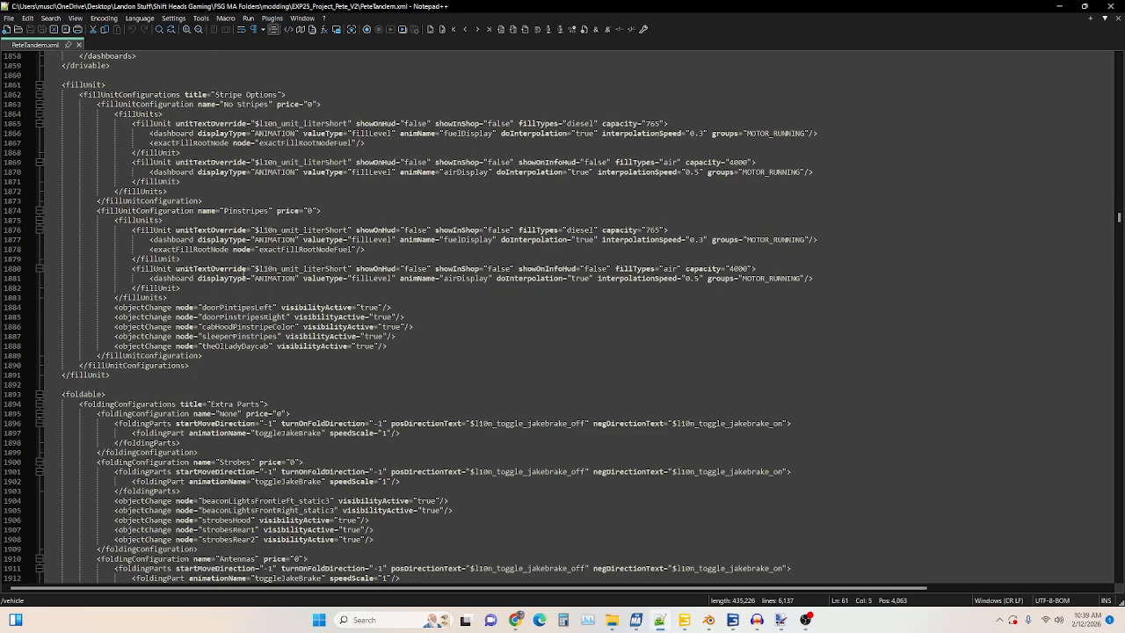
{"action": "scroll", "coordinate": [242, 273], "scroll_direction": "down", "scroll_amount": 7}
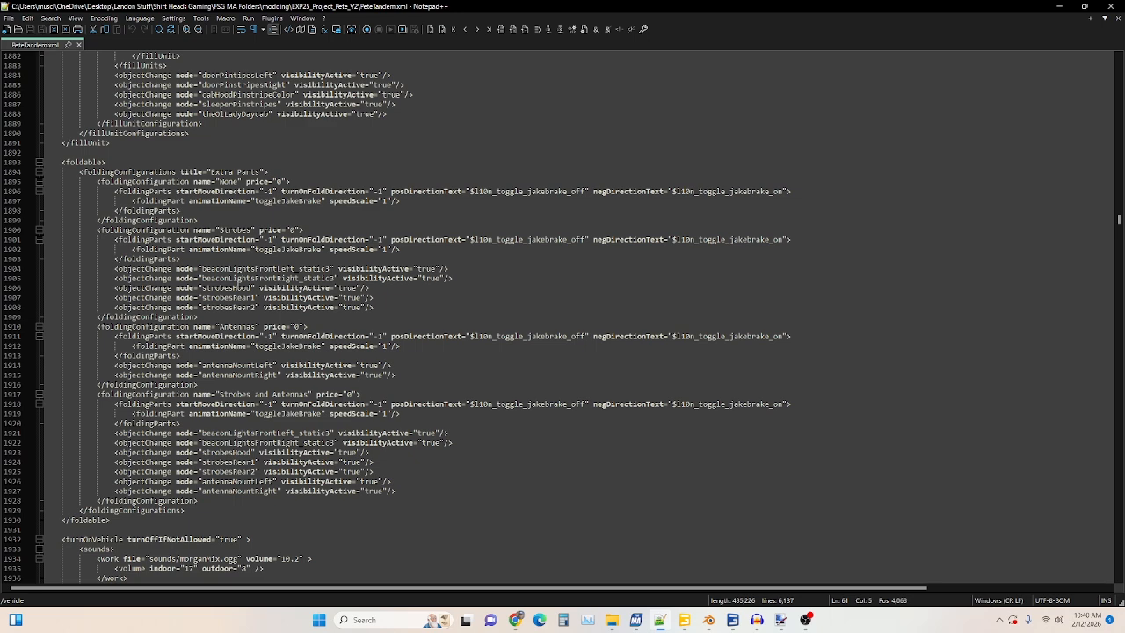
{"action": "scroll", "coordinate": [219, 295], "scroll_direction": "down", "scroll_amount": 10}
{"action": "scroll", "coordinate": [163, 274], "scroll_direction": "down", "scroll_amount": 2}
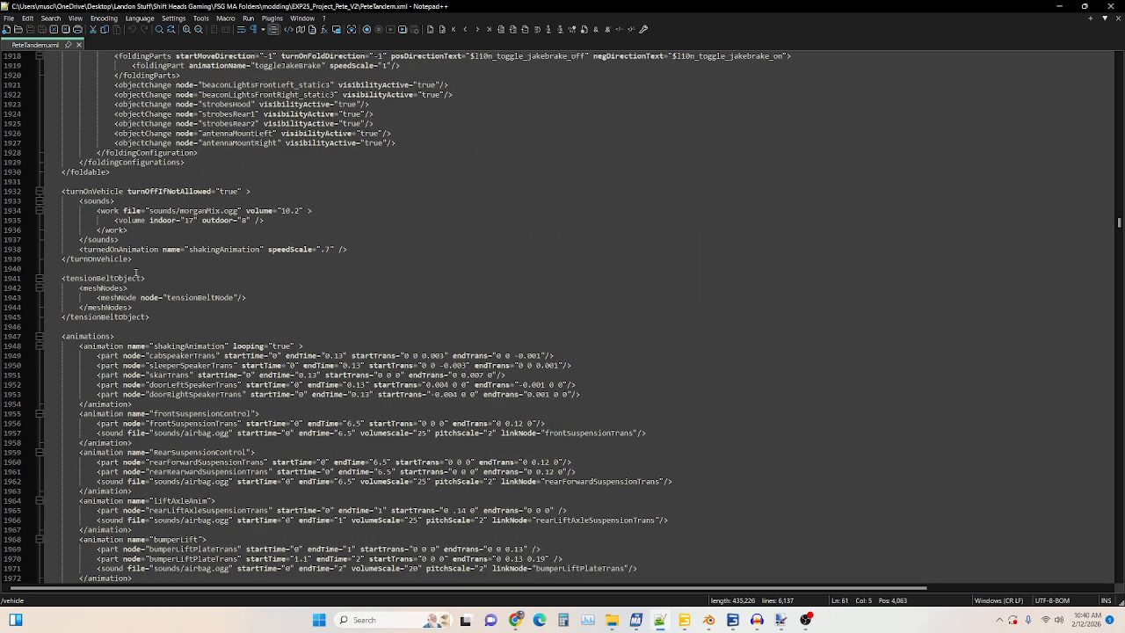
Step: Examine the turn-on vehicle and tension belt entries, the animations, the wipers and the cylindered section's moving tools and moving parts
{"action": "scroll", "coordinate": [147, 217], "scroll_direction": "down", "scroll_amount": 2}
{"action": "scroll", "coordinate": [104, 221], "scroll_direction": "down", "scroll_amount": 1}
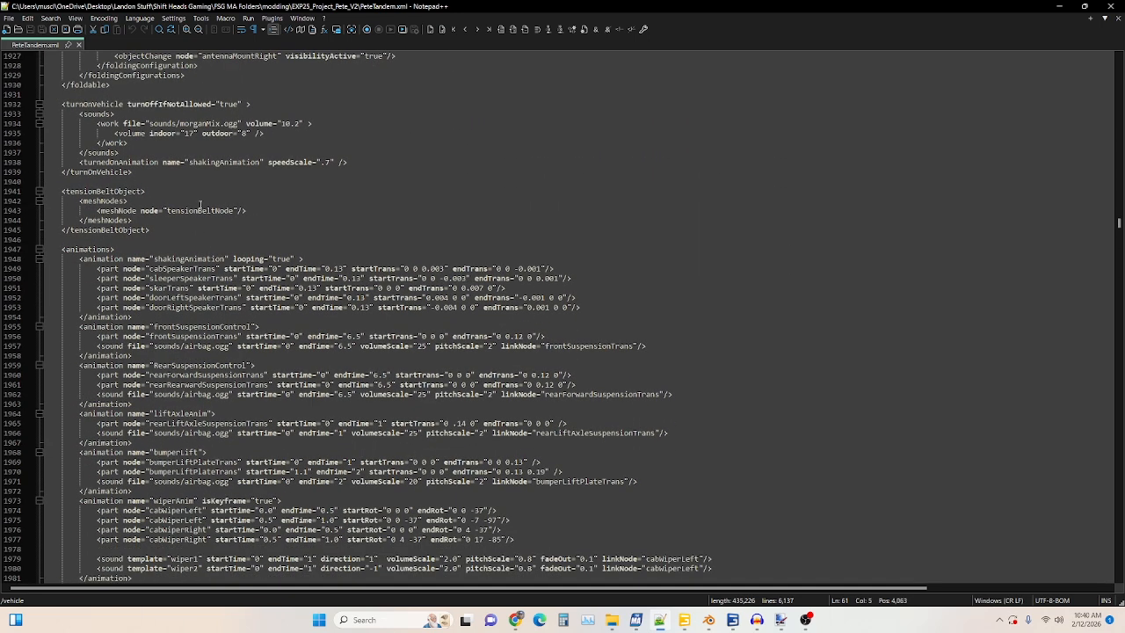
{"action": "scroll", "coordinate": [132, 229], "scroll_direction": "down", "scroll_amount": 1}
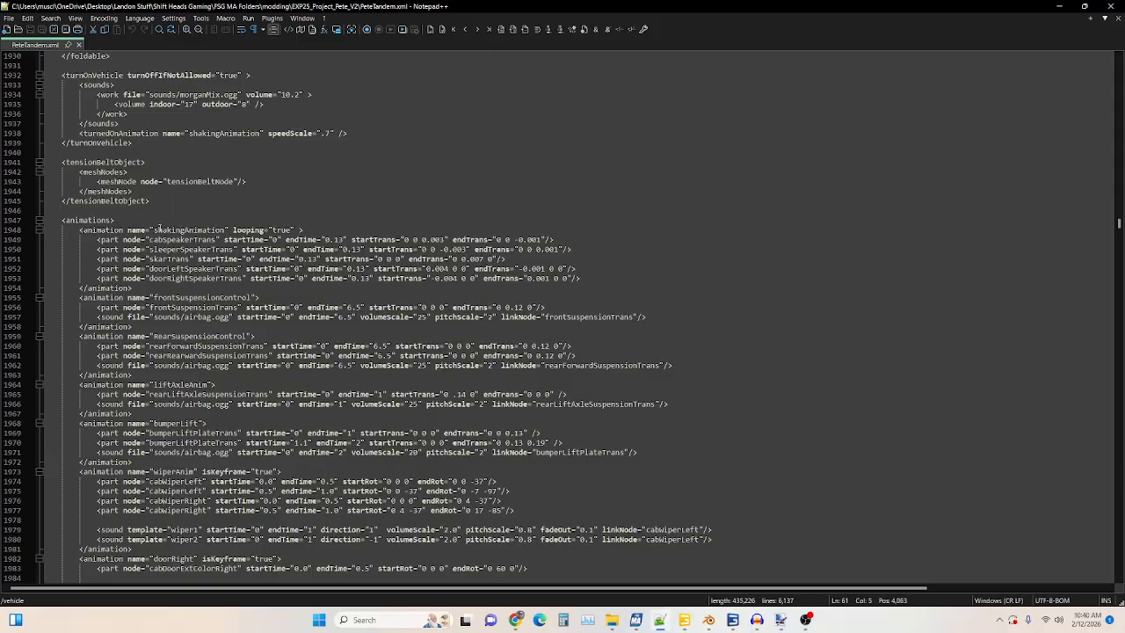
{"action": "scroll", "coordinate": [159, 228], "scroll_direction": "down", "scroll_amount": 1}
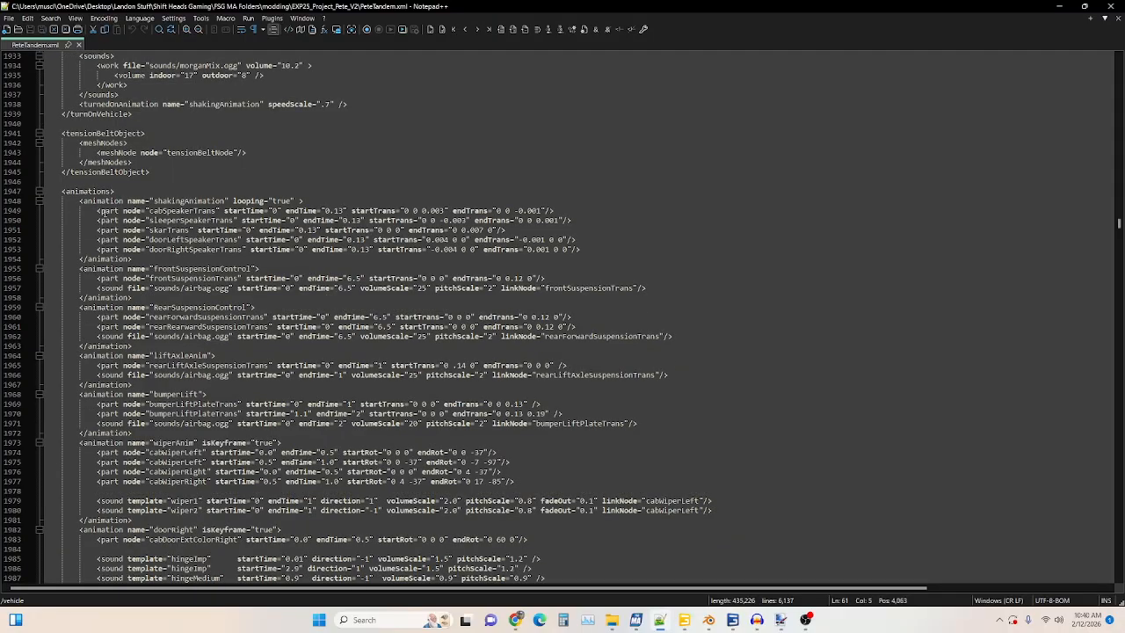
{"action": "scroll", "coordinate": [102, 212], "scroll_direction": "down", "scroll_amount": 12}
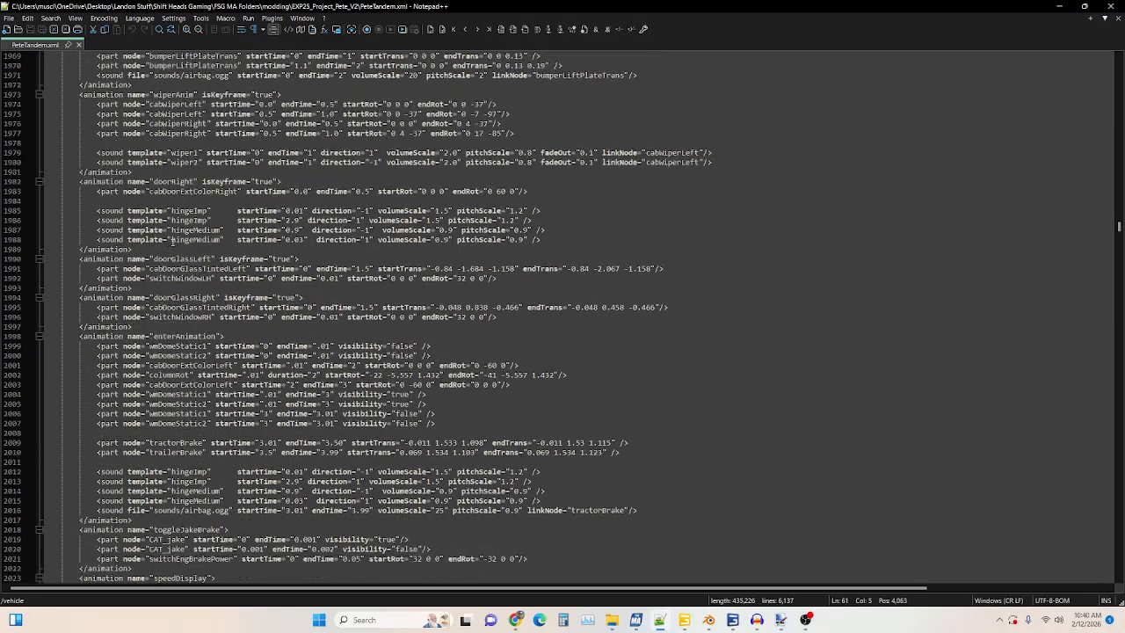
{"action": "scroll", "coordinate": [172, 239], "scroll_direction": "down", "scroll_amount": 15}
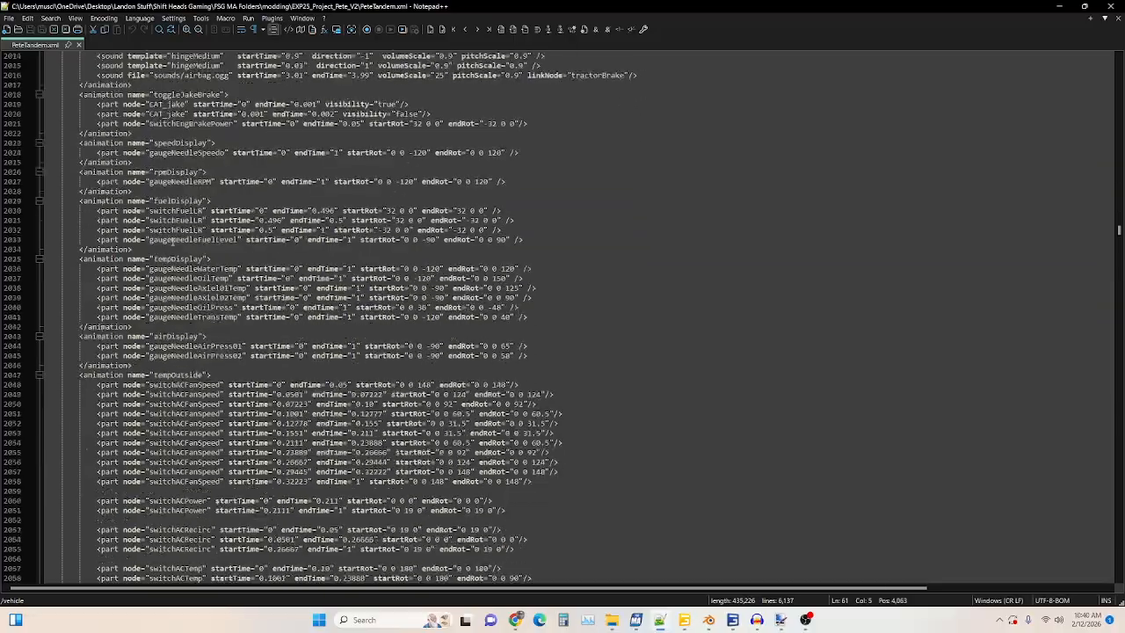
{"action": "scroll", "coordinate": [172, 239], "scroll_direction": "down", "scroll_amount": 20}
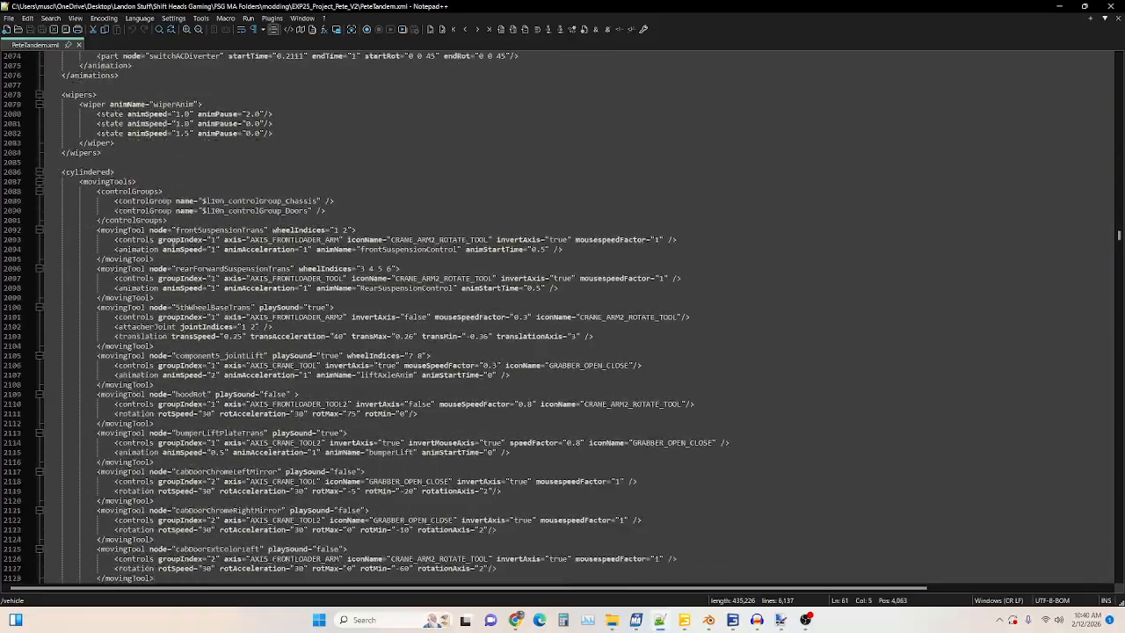
{"action": "scroll", "coordinate": [172, 239], "scroll_direction": "down", "scroll_amount": 15}
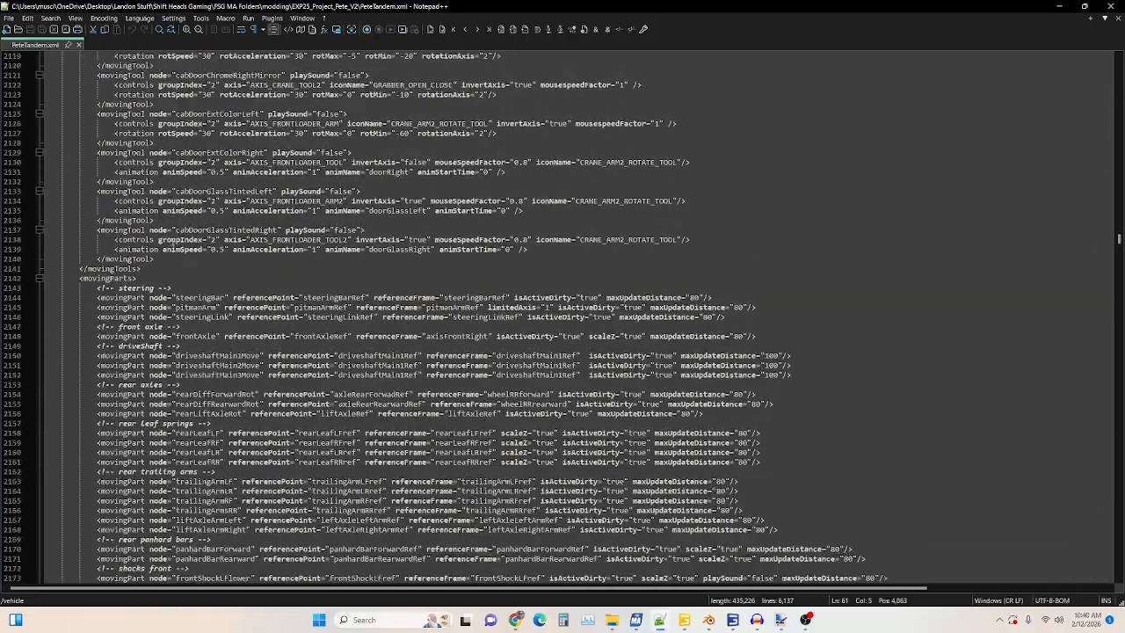
Step: Examine the moving parts, suspensions, foliage bending, base color configurations and the design color configurations for cab, stripe, tank and trim
{"action": "scroll", "coordinate": [172, 239], "scroll_direction": "down", "scroll_amount": 20}
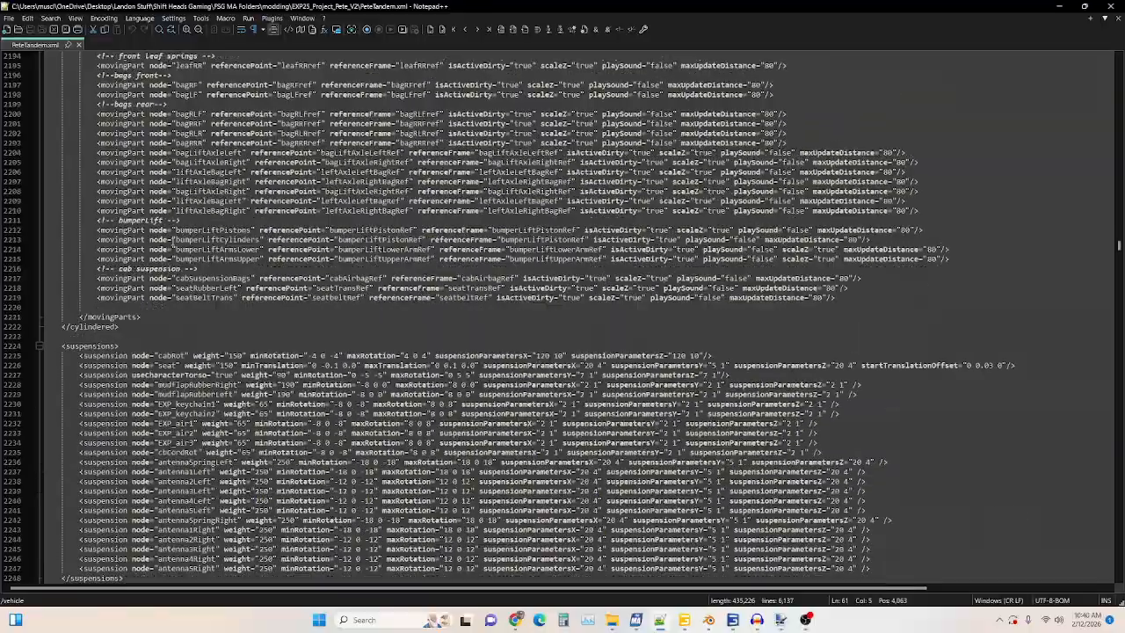
{"action": "scroll", "coordinate": [172, 239], "scroll_direction": "down", "scroll_amount": 20}
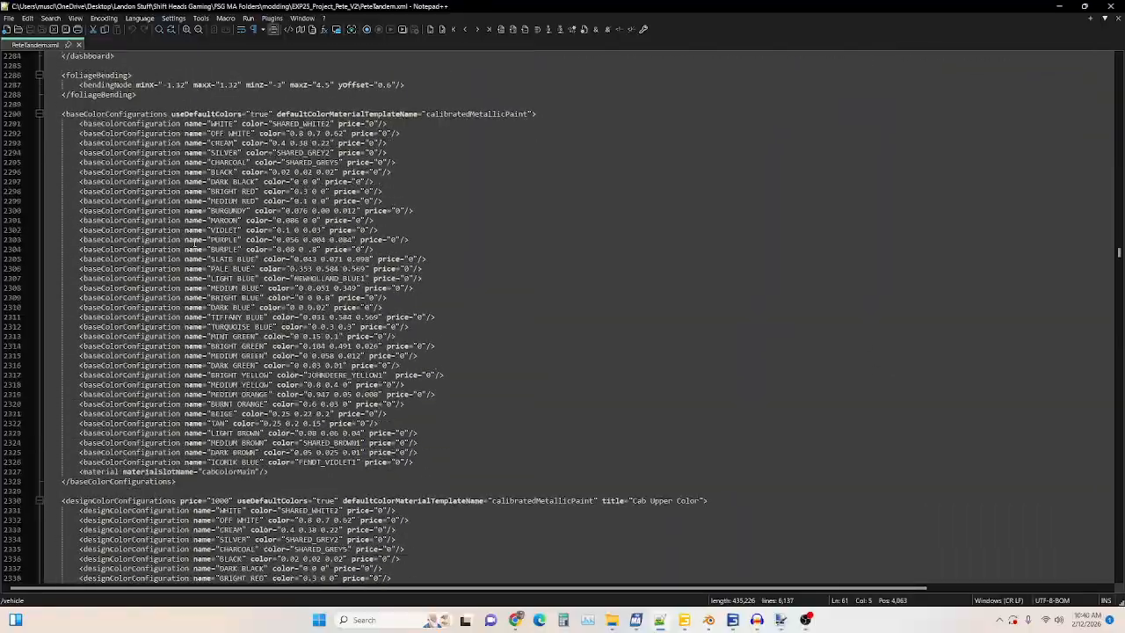
{"action": "scroll", "coordinate": [196, 241], "scroll_direction": "down", "scroll_amount": 20}
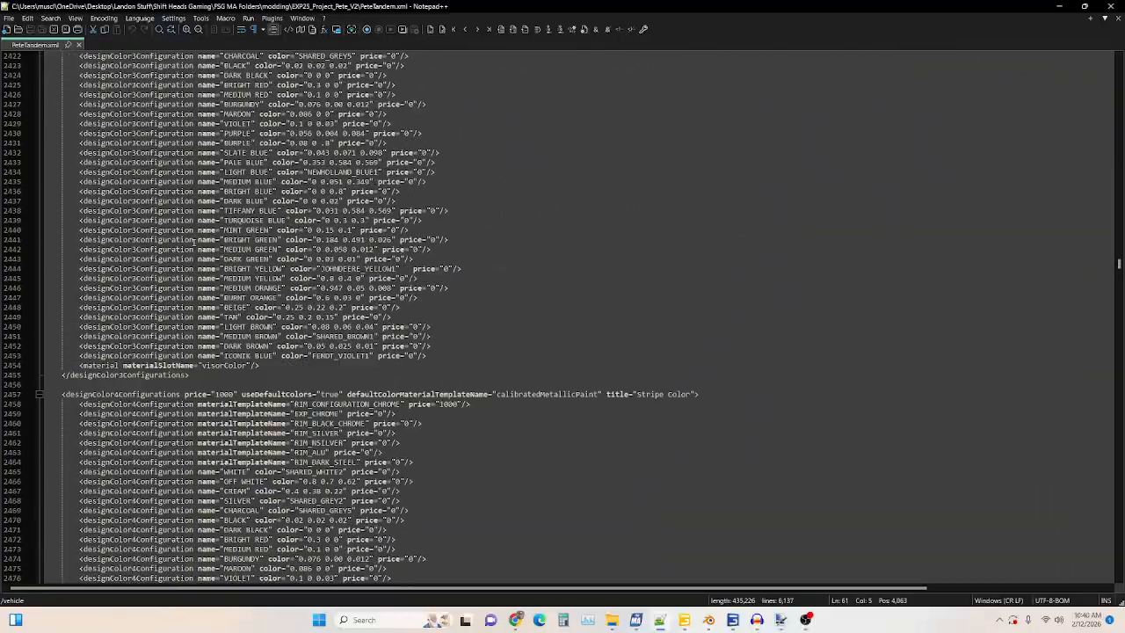
{"action": "scroll", "coordinate": [196, 241], "scroll_direction": "down", "scroll_amount": 20}
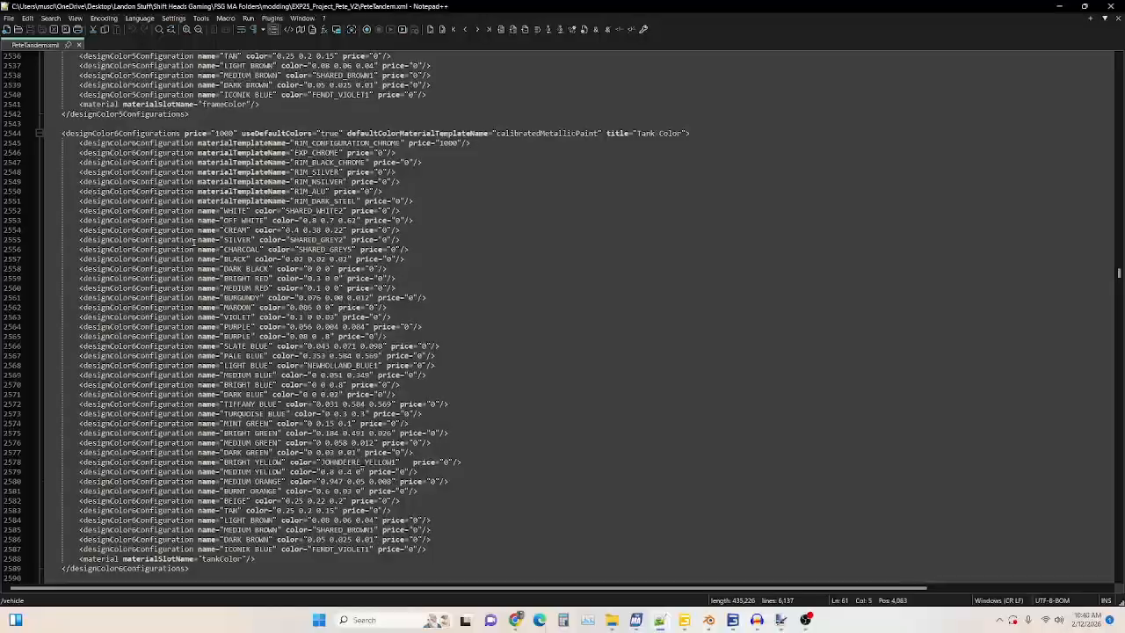
{"action": "scroll", "coordinate": [195, 241], "scroll_direction": "down", "scroll_amount": 20}
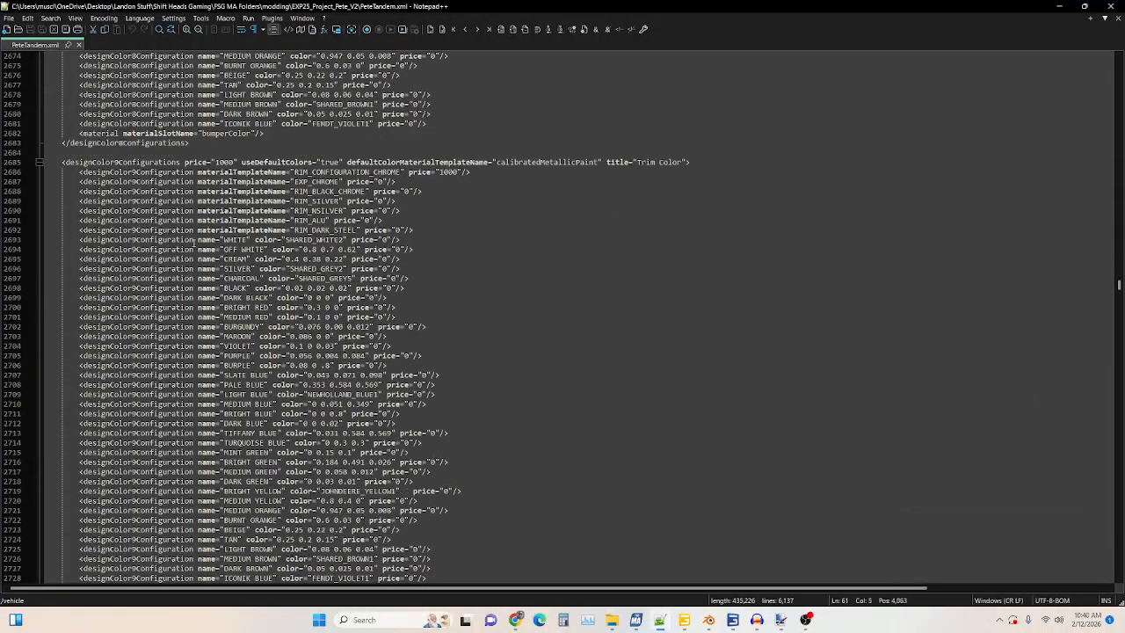
Step: Examine the vehicle type configurations and the Frame Options design configurations, from Short Tandem to Stretched Lift Axle
{"action": "scroll", "coordinate": [195, 241], "scroll_direction": "down", "scroll_amount": 20}
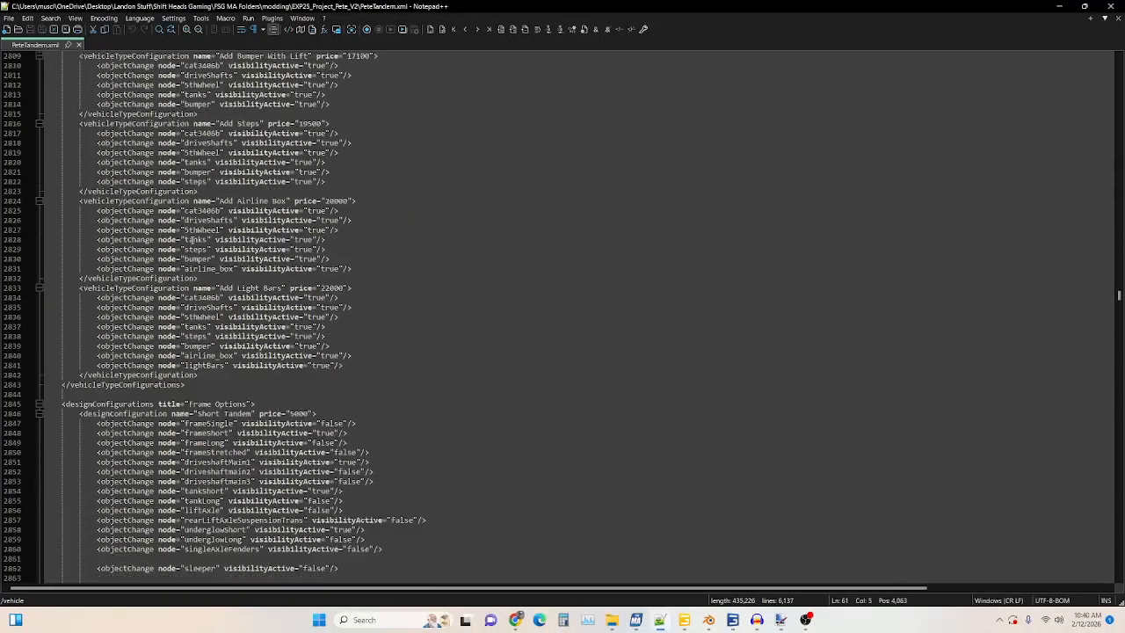
{"action": "scroll", "coordinate": [192, 240], "scroll_direction": "down", "scroll_amount": 15}
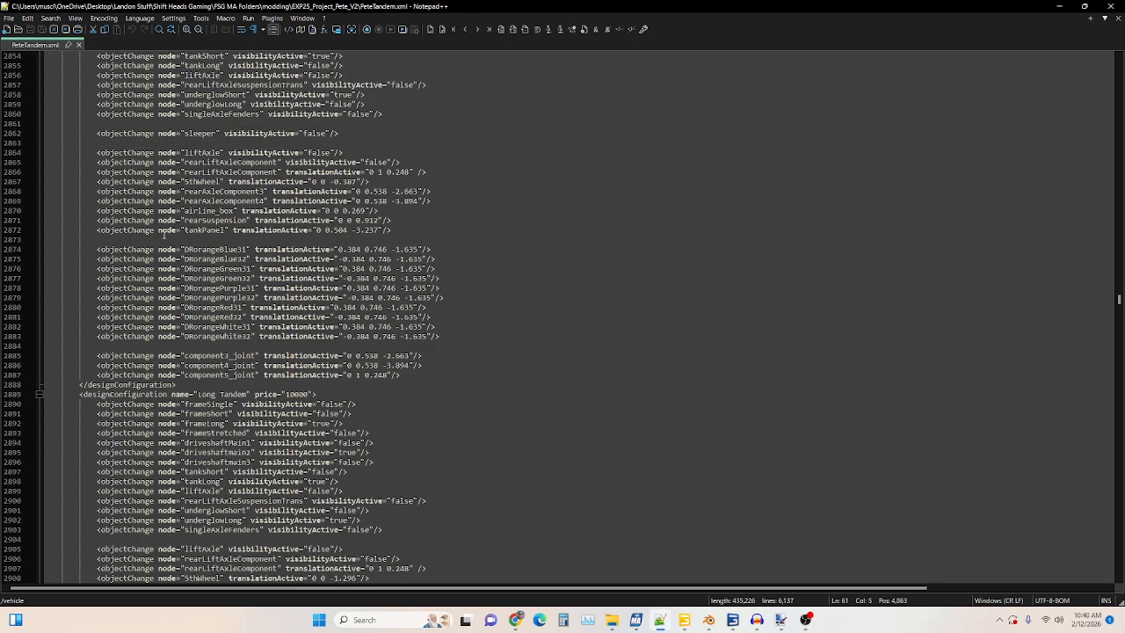
{"action": "scroll", "coordinate": [163, 235], "scroll_direction": "down", "scroll_amount": 20}
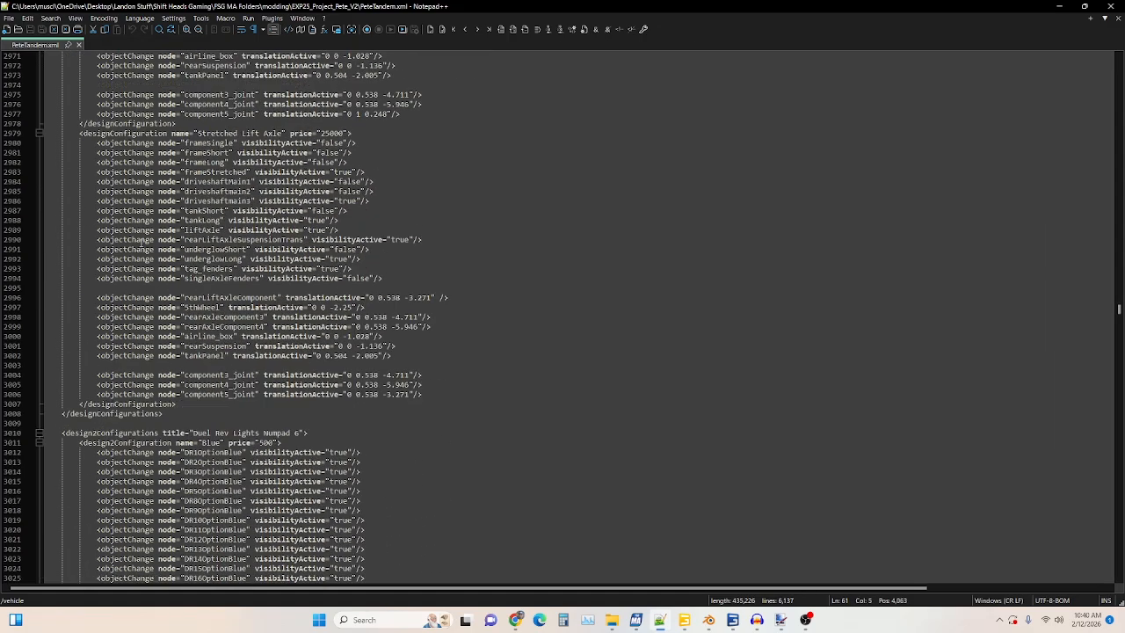
Step: Examine the Duel Rev Lights configurations in blue, green, purple and red, and go to the i3d mappings at the file's end
{"action": "scroll", "coordinate": [140, 242], "scroll_direction": "down", "scroll_amount": 20}
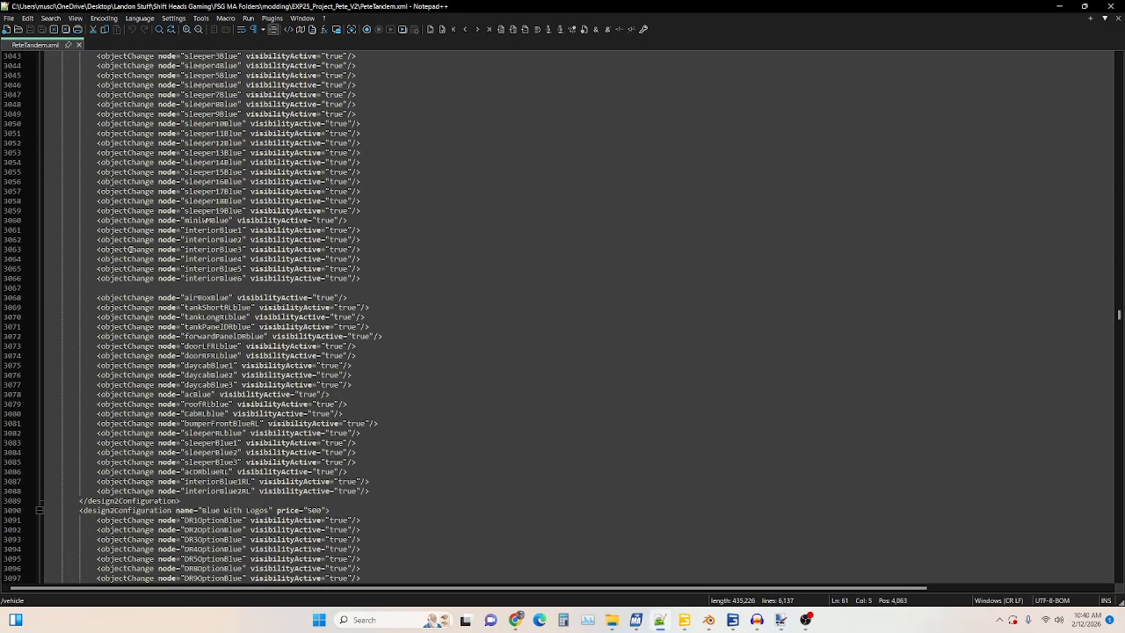
{"action": "scroll", "coordinate": [130, 249], "scroll_direction": "down", "scroll_amount": 20}
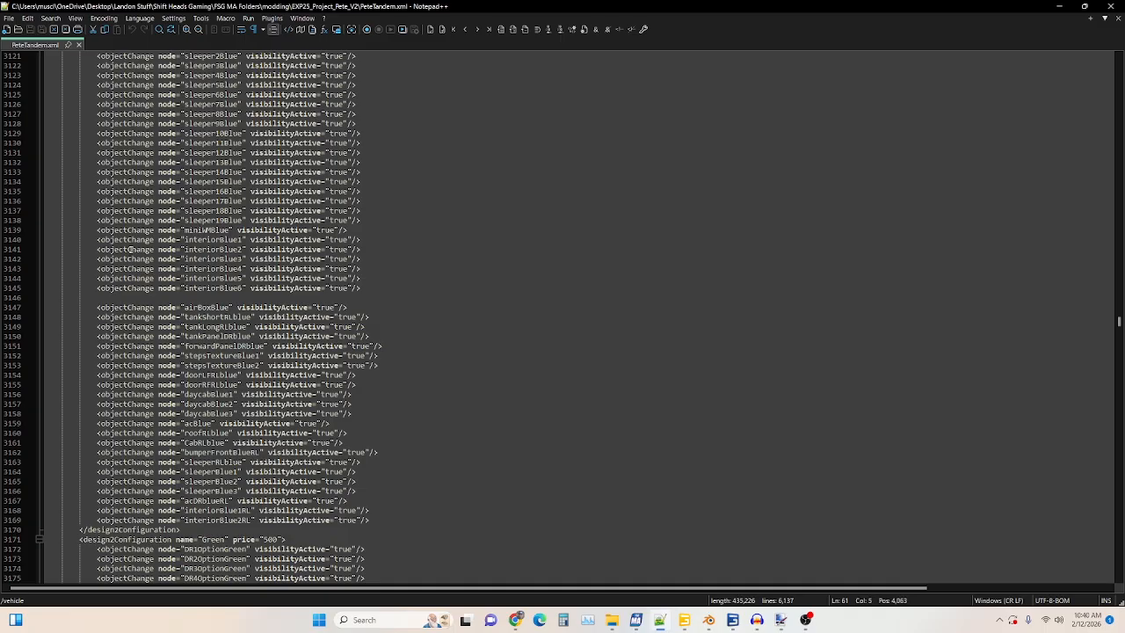
{"action": "scroll", "coordinate": [130, 249], "scroll_direction": "down", "scroll_amount": 16}
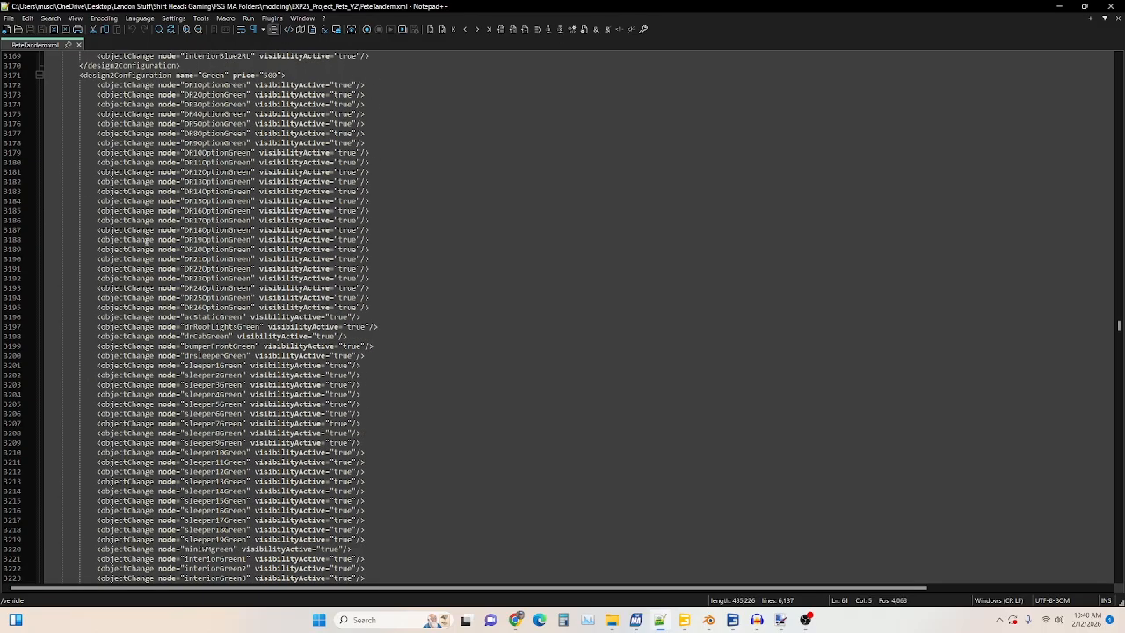
{"action": "scroll", "coordinate": [145, 242], "scroll_direction": "up", "scroll_amount": 13}
{"action": "scroll", "coordinate": [149, 239], "scroll_direction": "down", "scroll_amount": 16}
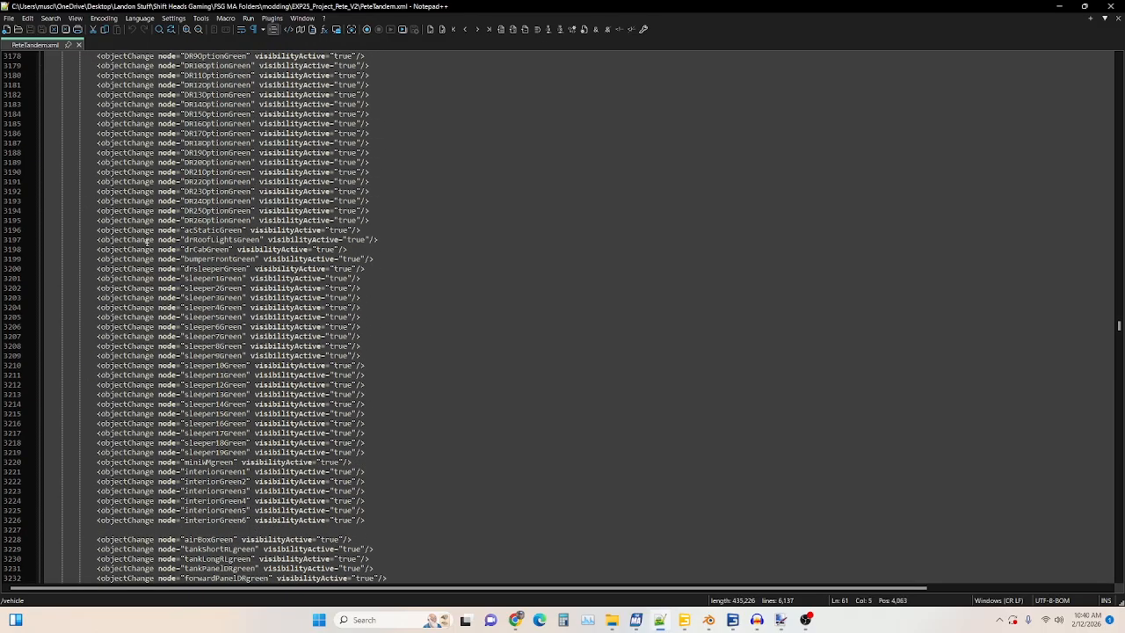
{"action": "scroll", "coordinate": [148, 241], "scroll_direction": "down", "scroll_amount": 20}
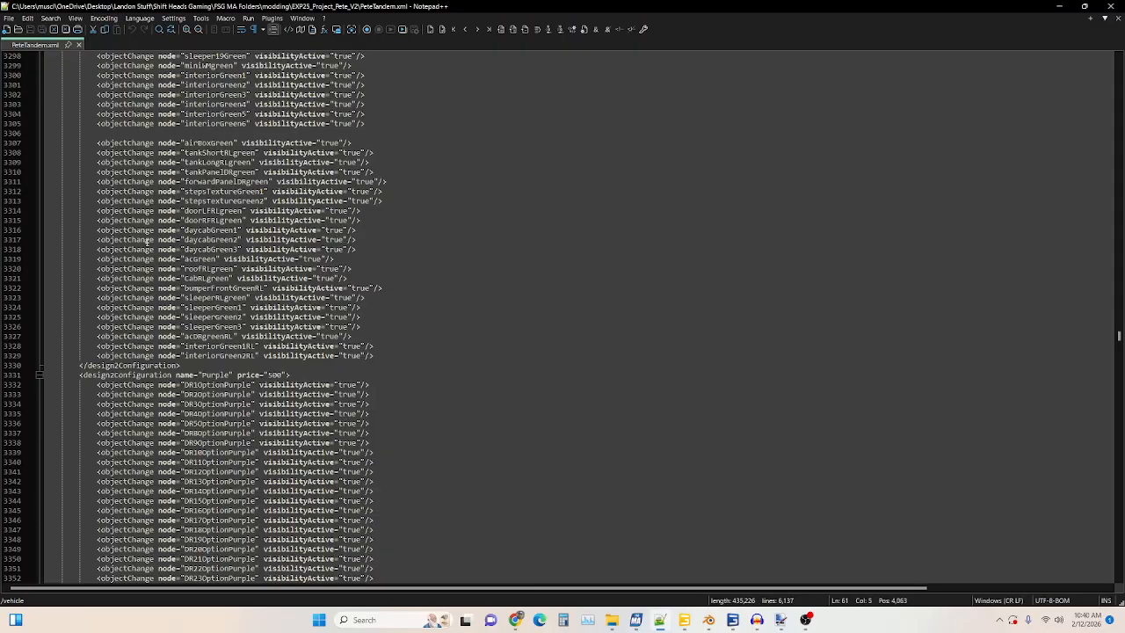
{"action": "scroll", "coordinate": [148, 241], "scroll_direction": "down", "scroll_amount": 20}
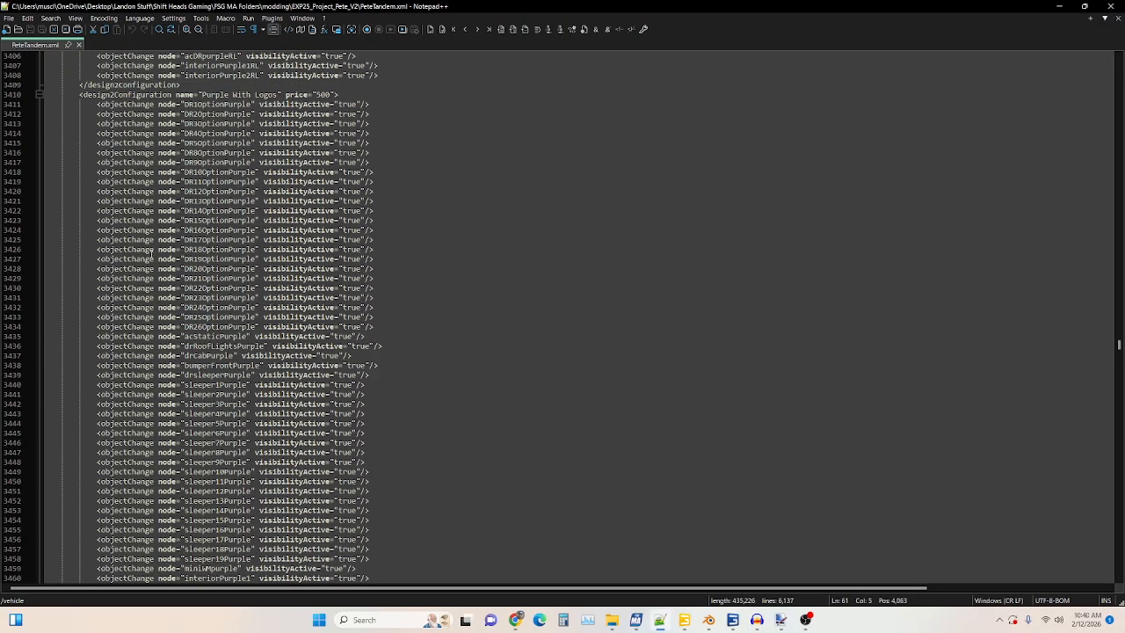
{"action": "scroll", "coordinate": [150, 253], "scroll_direction": "down", "scroll_amount": 19}
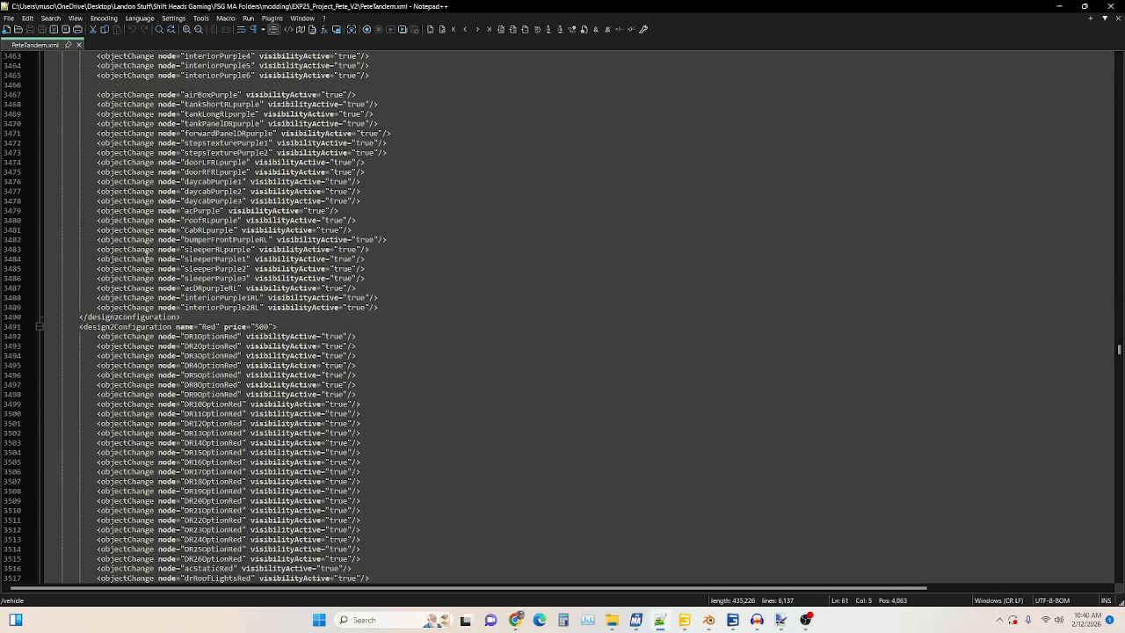
{"action": "scroll", "coordinate": [147, 255], "scroll_direction": "down", "scroll_amount": 20}
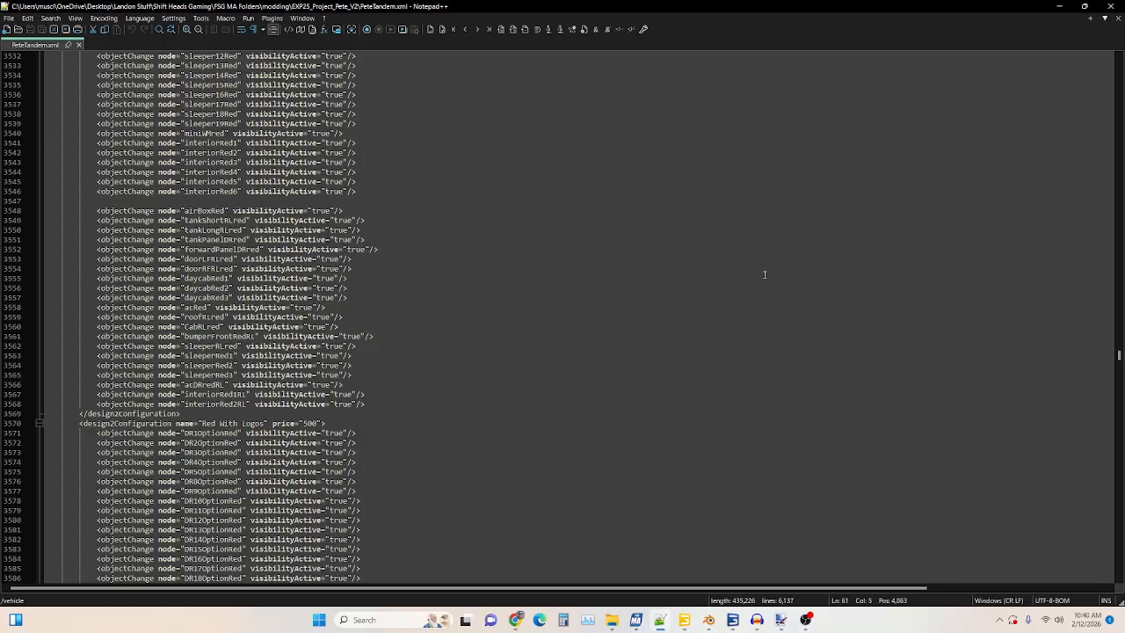
{"action": "left_click_drag", "start_coordinate": [1118, 354], "coordinate": [1120, 567]}
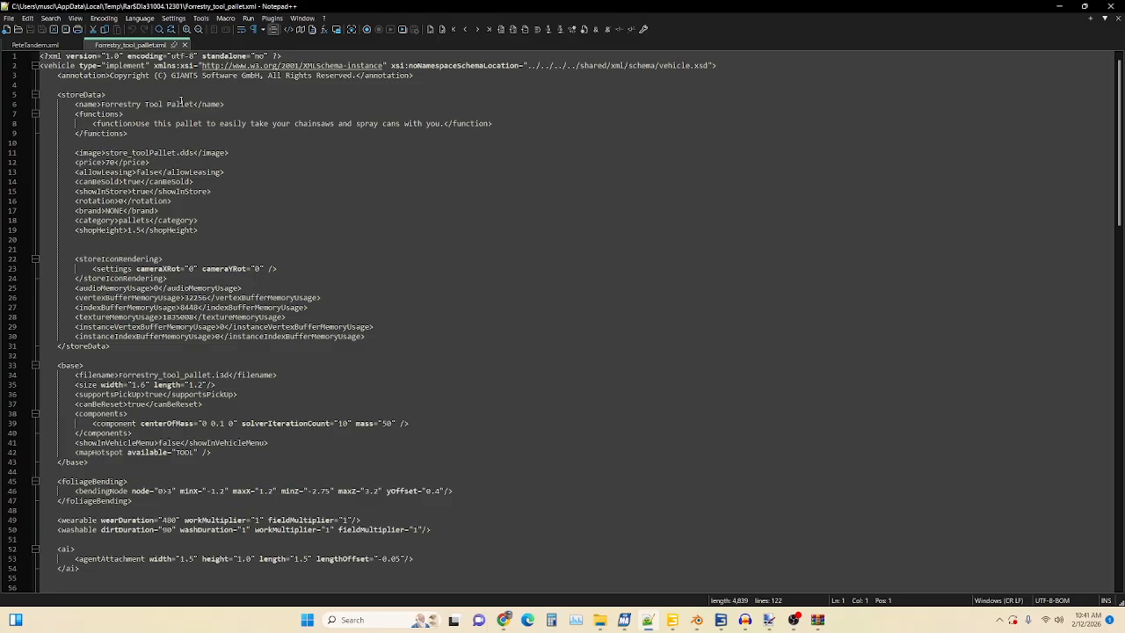
Step: Examine the structure of Forrestry_tool_pallet.xml through its closing vehicle tag and compare its ending with that of PeteTandem.xml
{"action": "scroll", "coordinate": [179, 140], "scroll_direction": "down", "scroll_amount": 16}
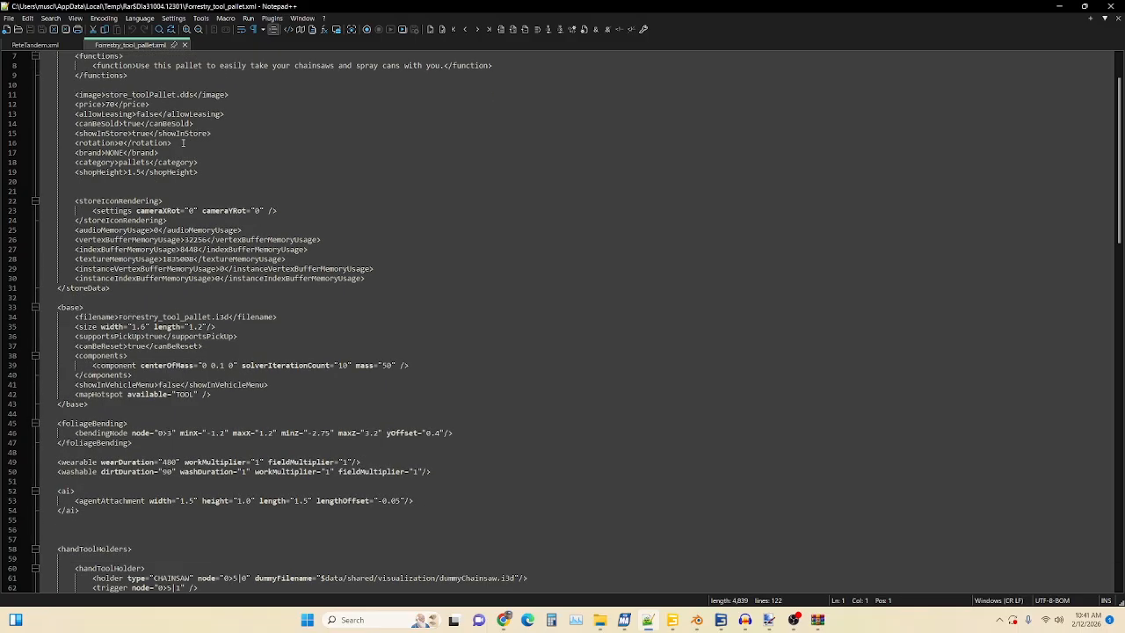
{"action": "scroll", "coordinate": [182, 143], "scroll_direction": "down", "scroll_amount": 10}
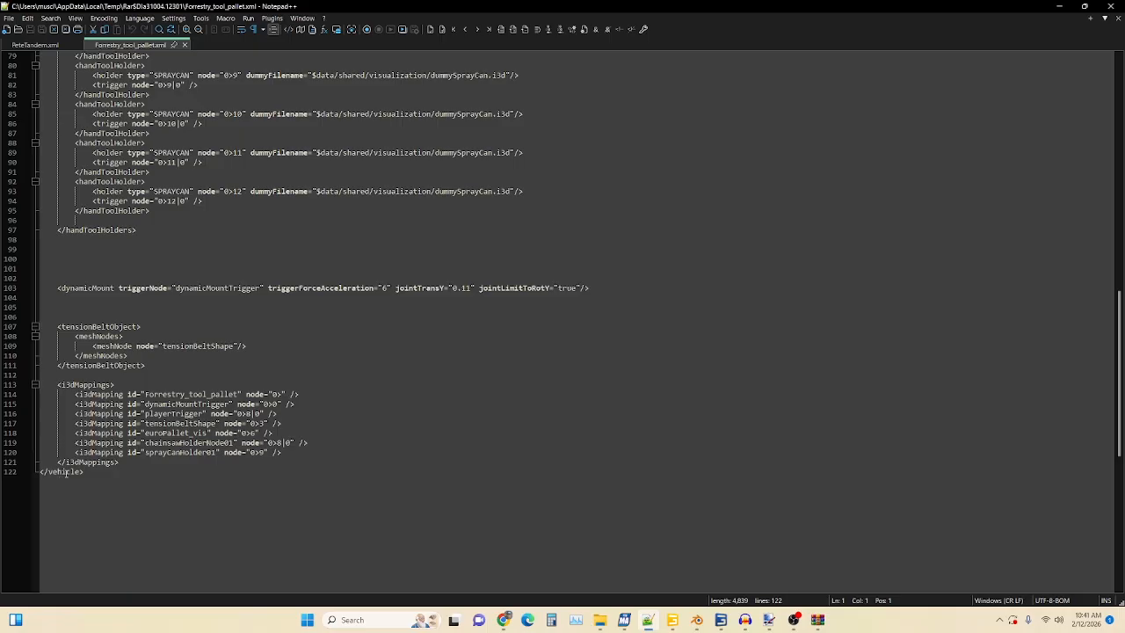
{"action": "left_click", "coordinate": [35, 44]}
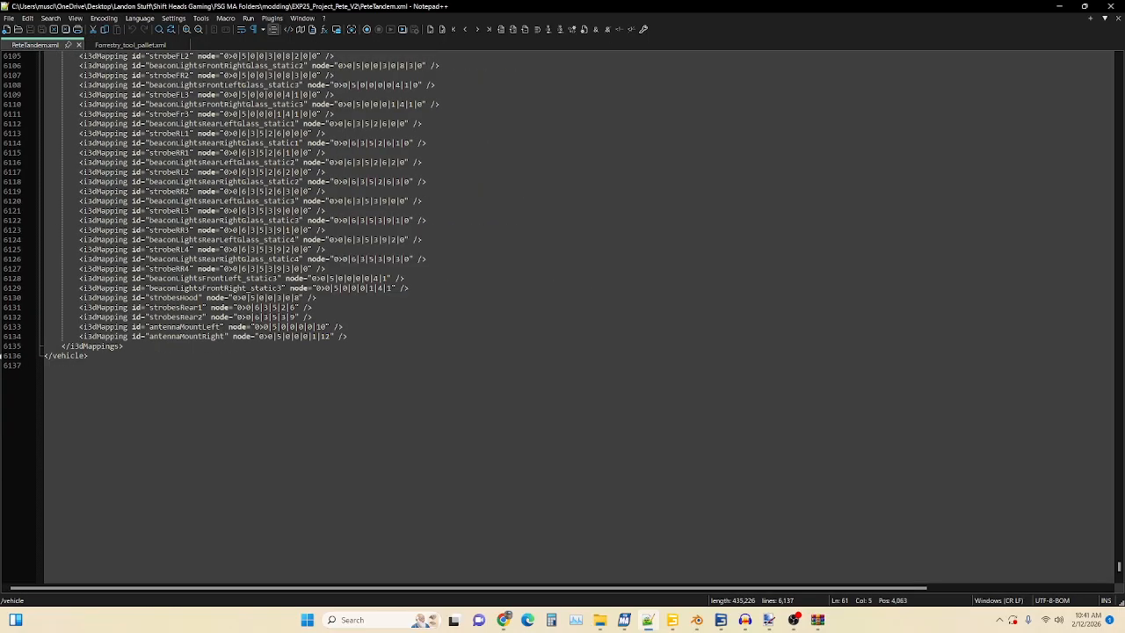
{"action": "left_click", "coordinate": [146, 46]}
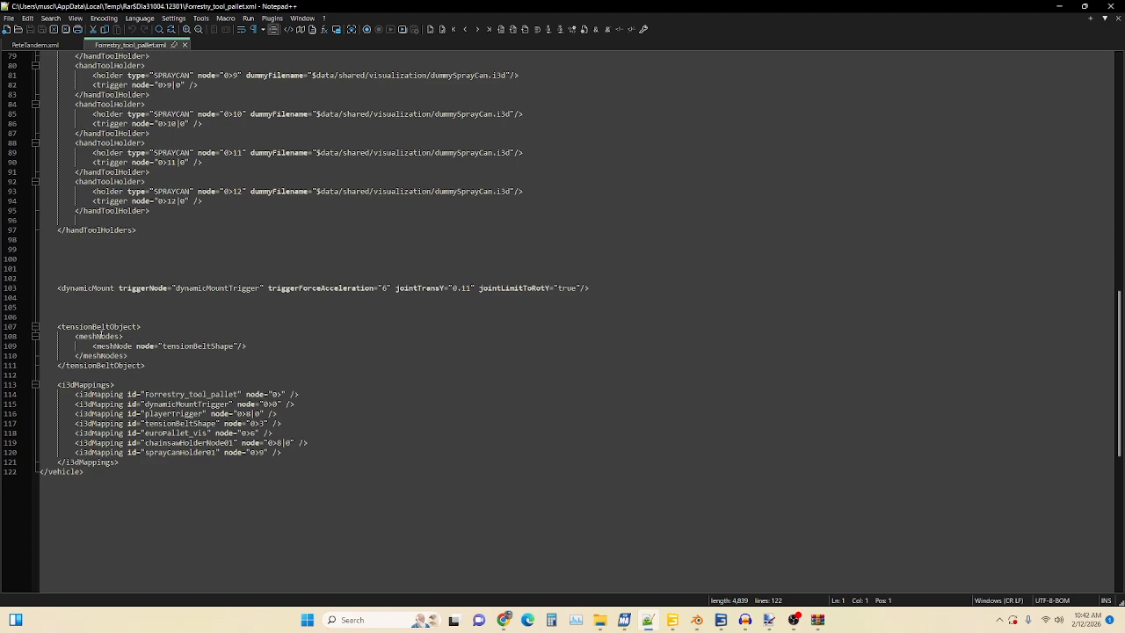
{"action": "scroll", "coordinate": [101, 335], "scroll_direction": "up", "scroll_amount": 20}
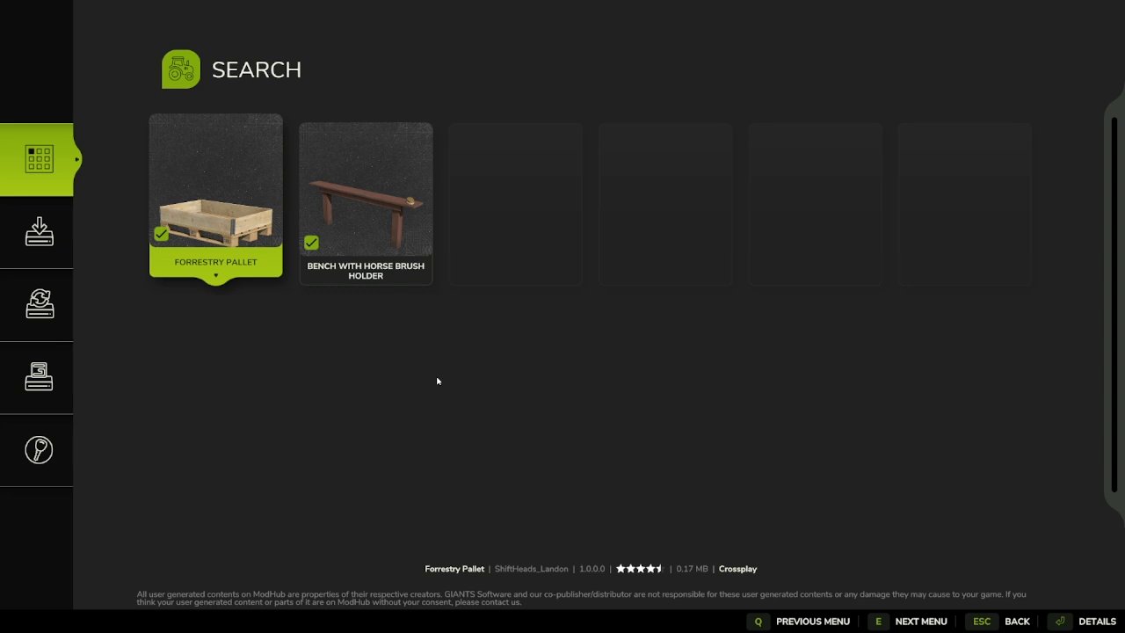
Step: Switch to the browser and look through the Farming Simulator mods listed on the modder's itch.io page
{"action": "key", "text": "alt+Tab"}
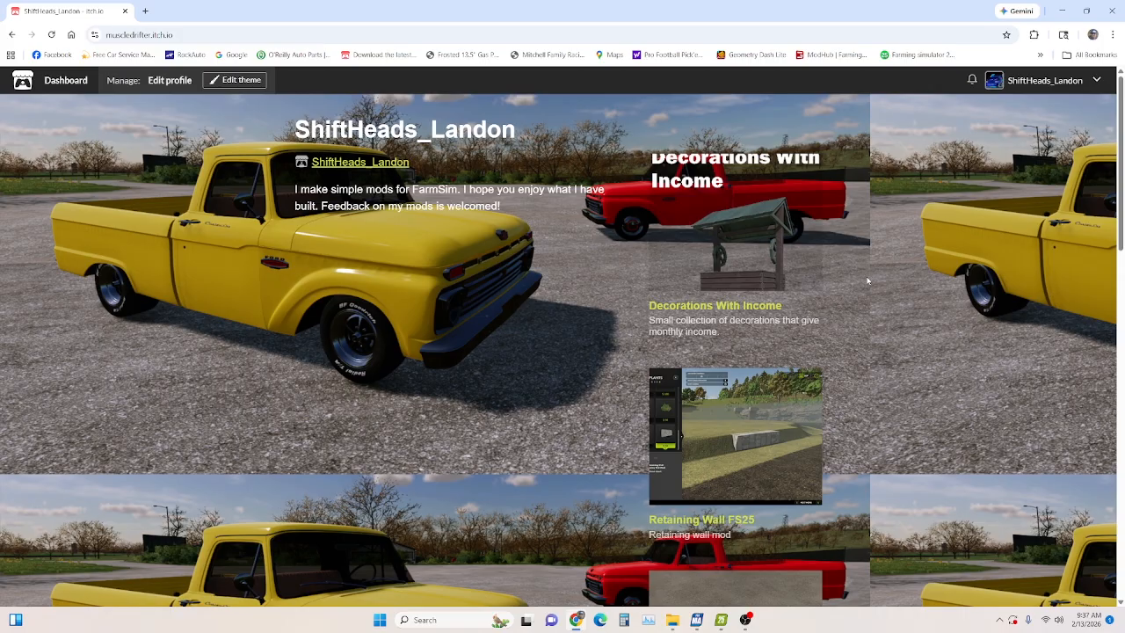
{"action": "scroll", "coordinate": [857, 292], "scroll_direction": "down", "scroll_amount": 3}
{"action": "scroll", "coordinate": [857, 292], "scroll_direction": "down", "scroll_amount": 5}
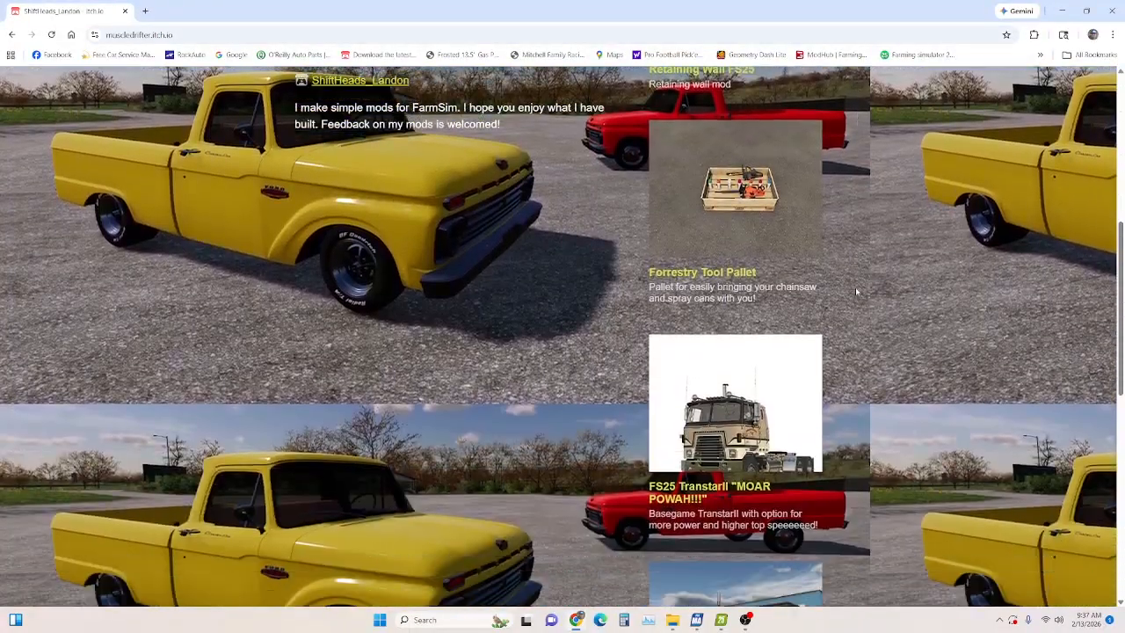
{"action": "scroll", "coordinate": [856, 292], "scroll_direction": "down", "scroll_amount": 3}
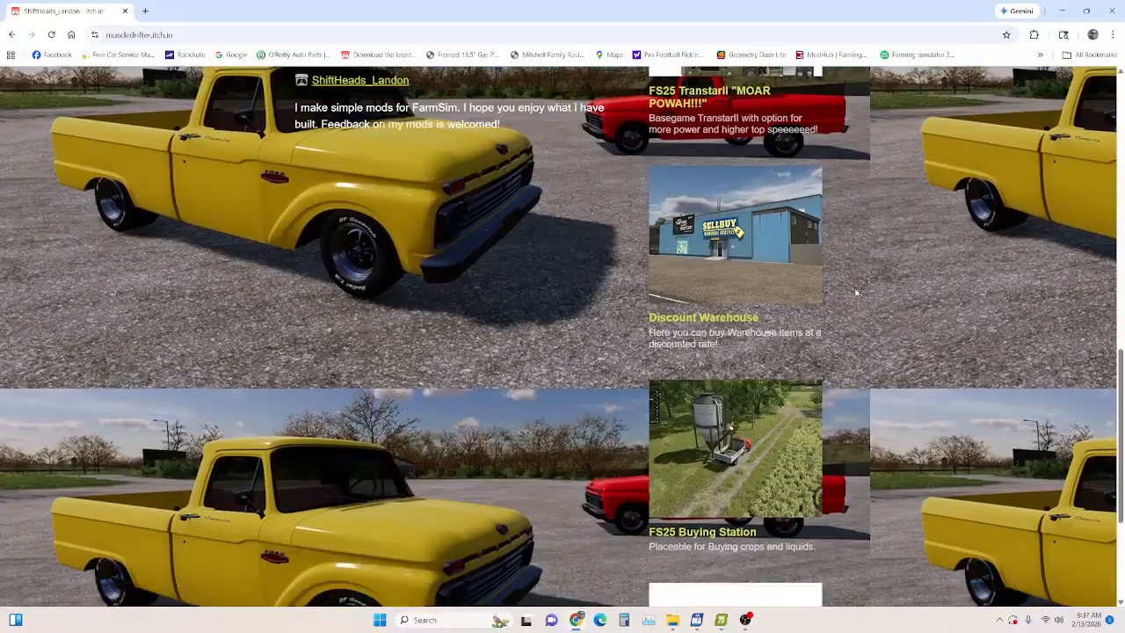
{"action": "scroll", "coordinate": [855, 294], "scroll_direction": "up", "scroll_amount": 7}
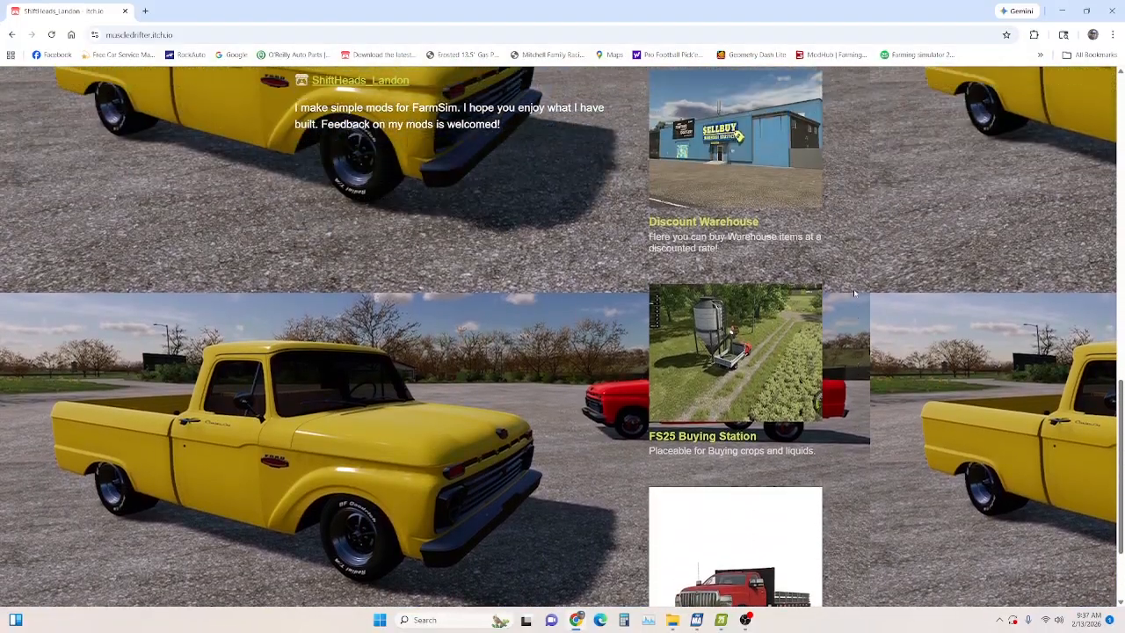
{"action": "scroll", "coordinate": [854, 294], "scroll_direction": "up", "scroll_amount": 4}
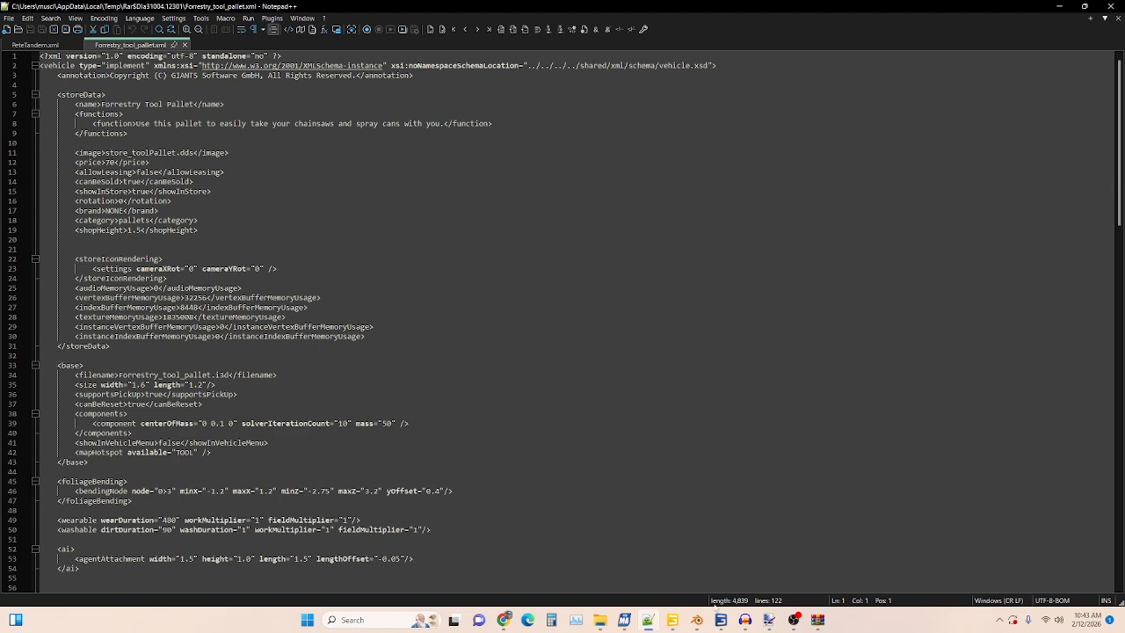
Step: Switch to GIANTS Editor and expand the entire trucks_main_component1 hierarchy in the scenegraph
{"action": "left_click", "coordinate": [672, 620]}
{"action": "scroll", "coordinate": [475, 351], "scroll_direction": "down", "scroll_amount": 1}
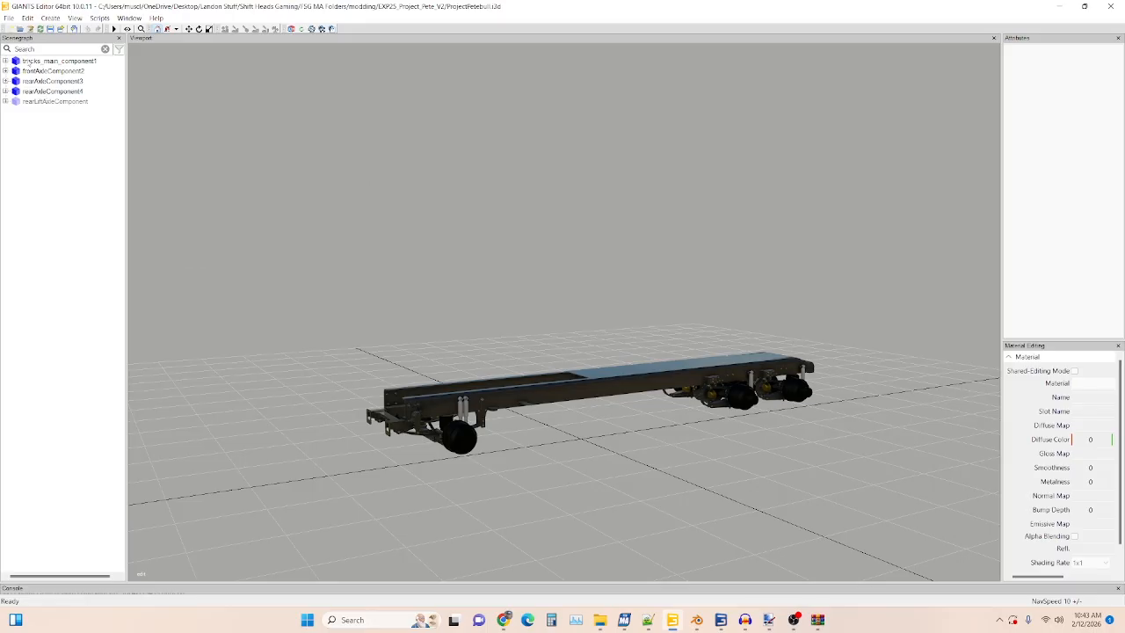
{"action": "left_click", "coordinate": [9, 19]}
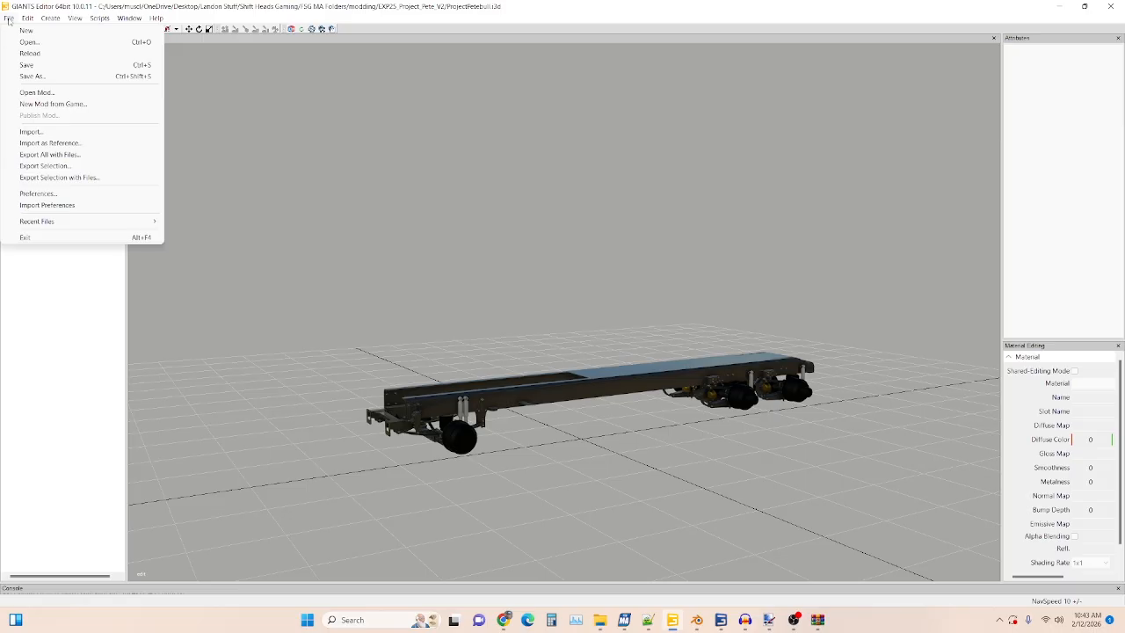
{"action": "left_click", "coordinate": [9, 18]}
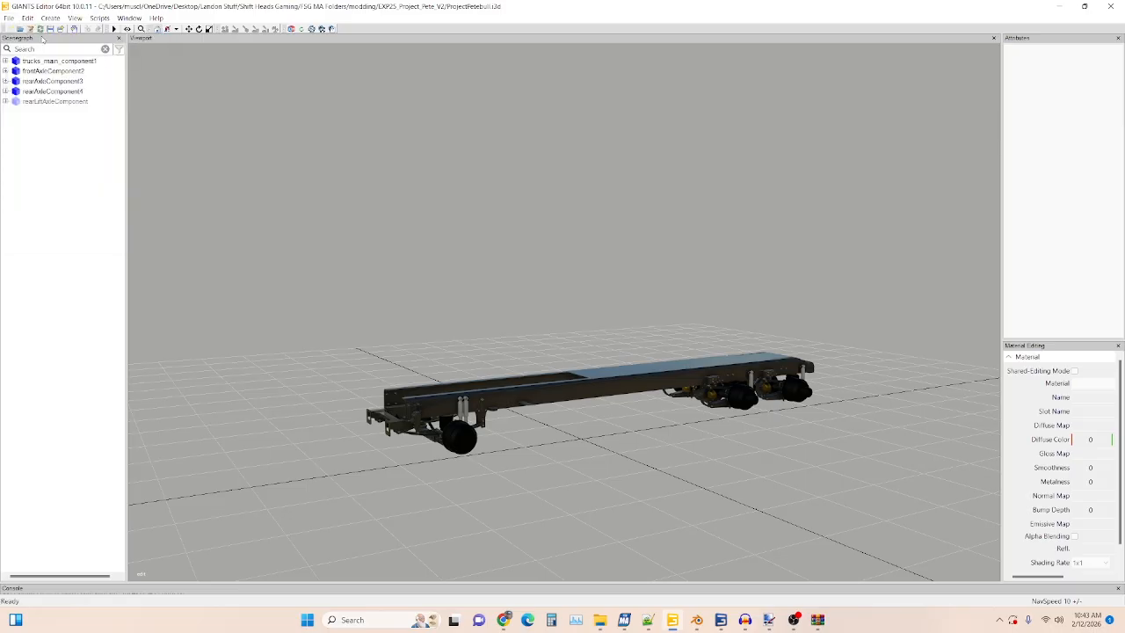
{"action": "right_click", "coordinate": [31, 64]}
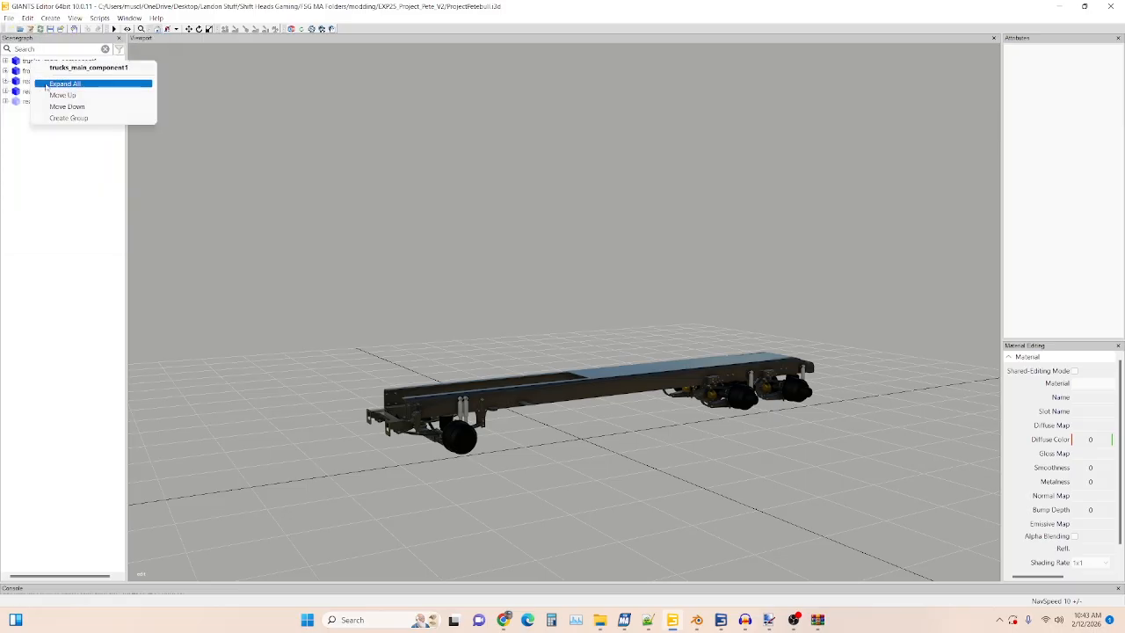
{"action": "left_click", "coordinate": [48, 86]}
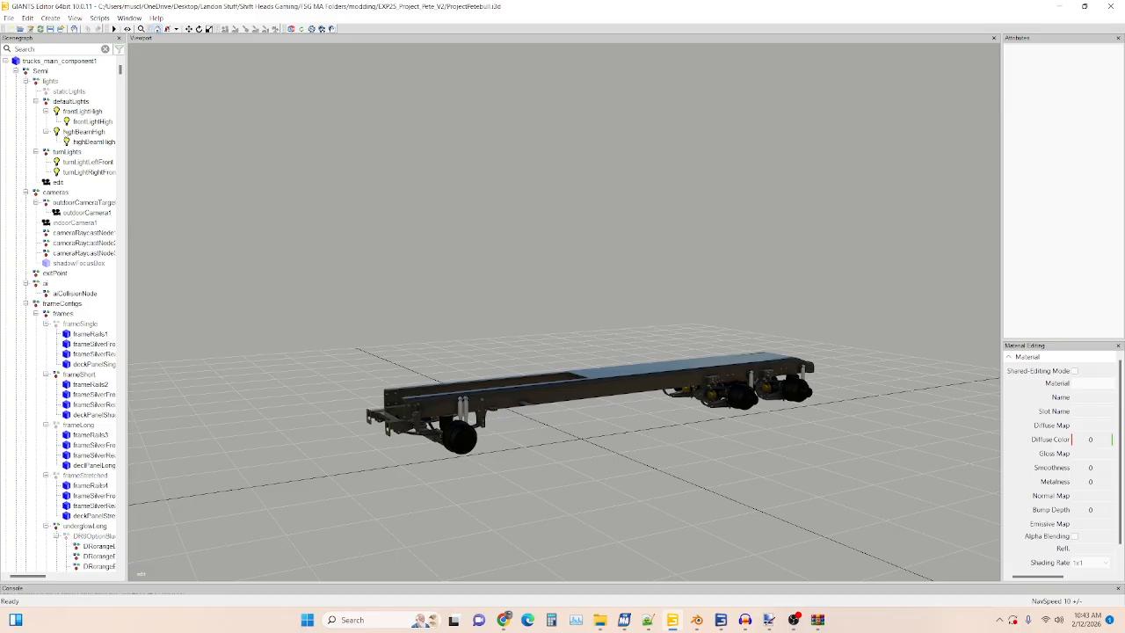
Step: Look through the frameConfigs and underglowLong nodes and widen the scenegraph until the full node names fit
{"action": "scroll", "coordinate": [66, 138], "scroll_direction": "down", "scroll_amount": 8}
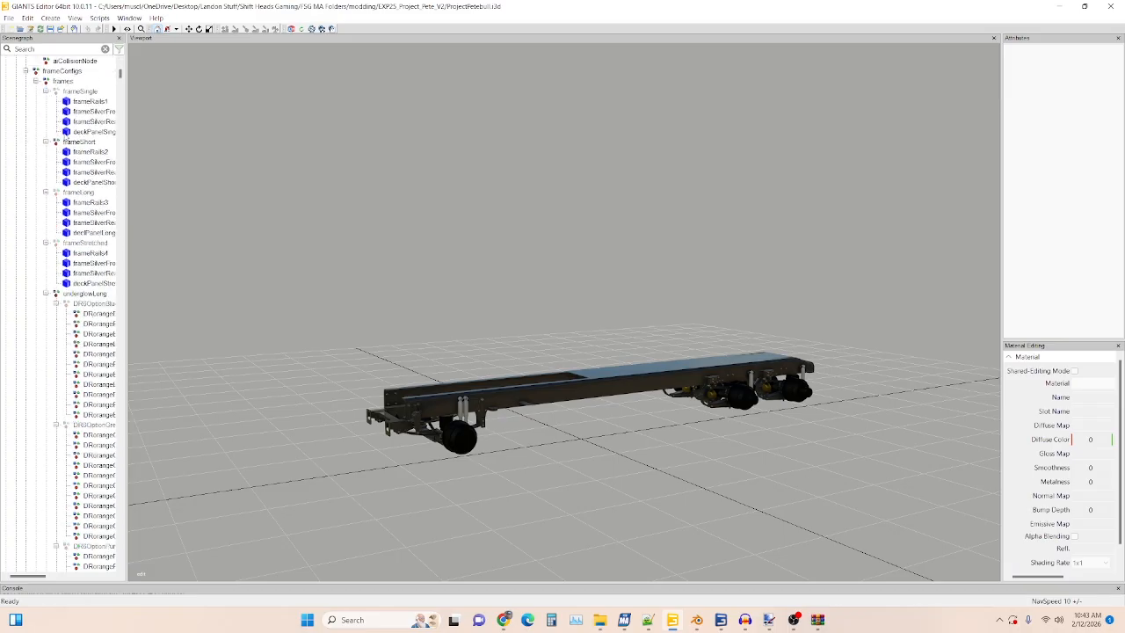
{"action": "scroll", "coordinate": [66, 138], "scroll_direction": "down", "scroll_amount": 7}
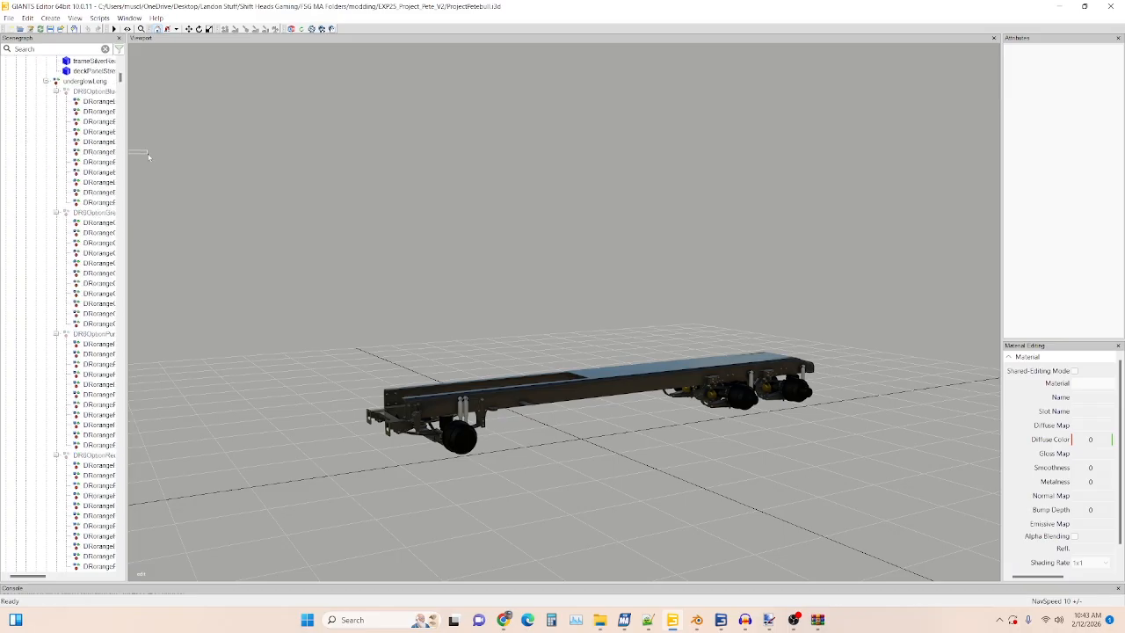
{"action": "left_click_drag", "start_coordinate": [126, 152], "coordinate": [271, 152]}
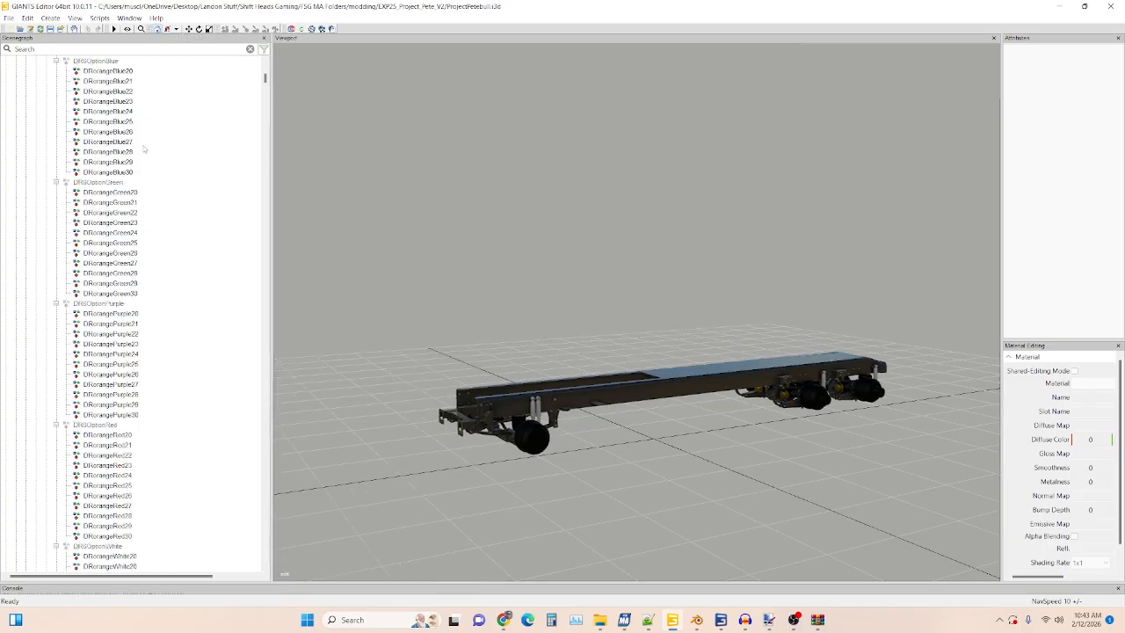
Step: Select frontAxleComponent2 in the scenegraph, expand its entire hierarchy and look through its suspension, steering and wheel nodes
{"action": "left_click_drag", "start_coordinate": [265, 79], "coordinate": [265, 558]}
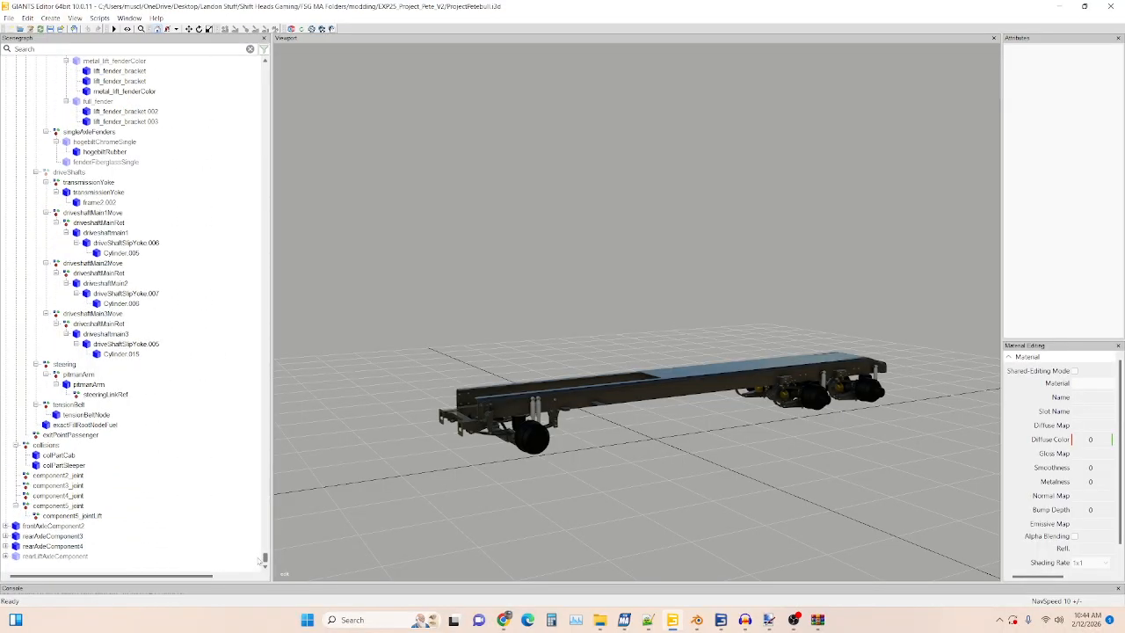
{"action": "left_click", "coordinate": [41, 526]}
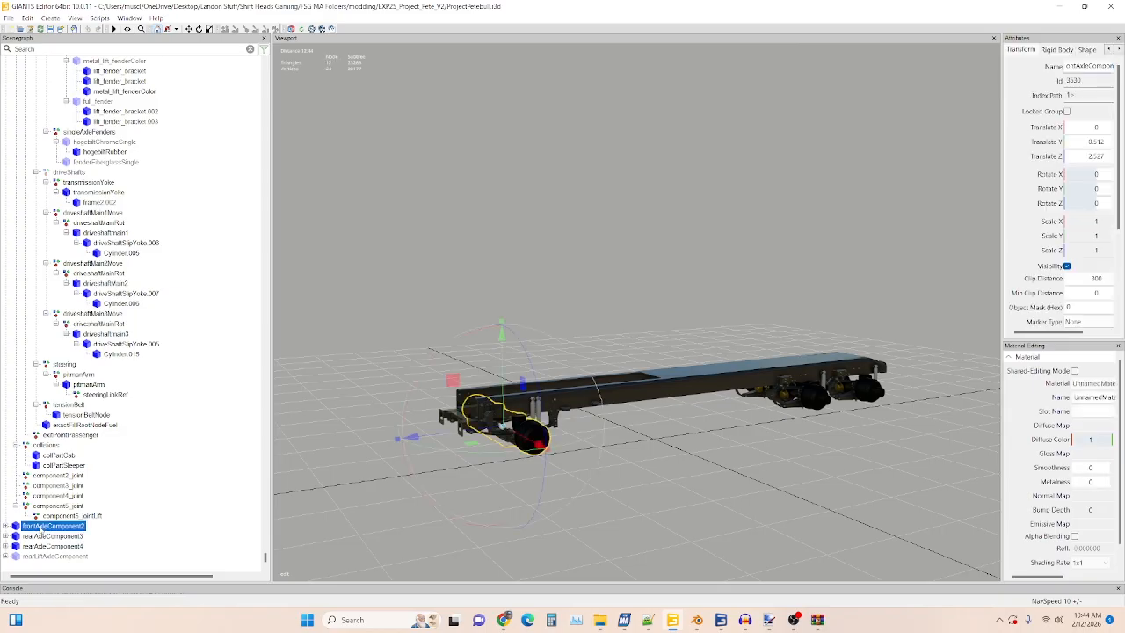
{"action": "right_click", "coordinate": [92, 525]}
{"action": "left_click", "coordinate": [106, 422]}
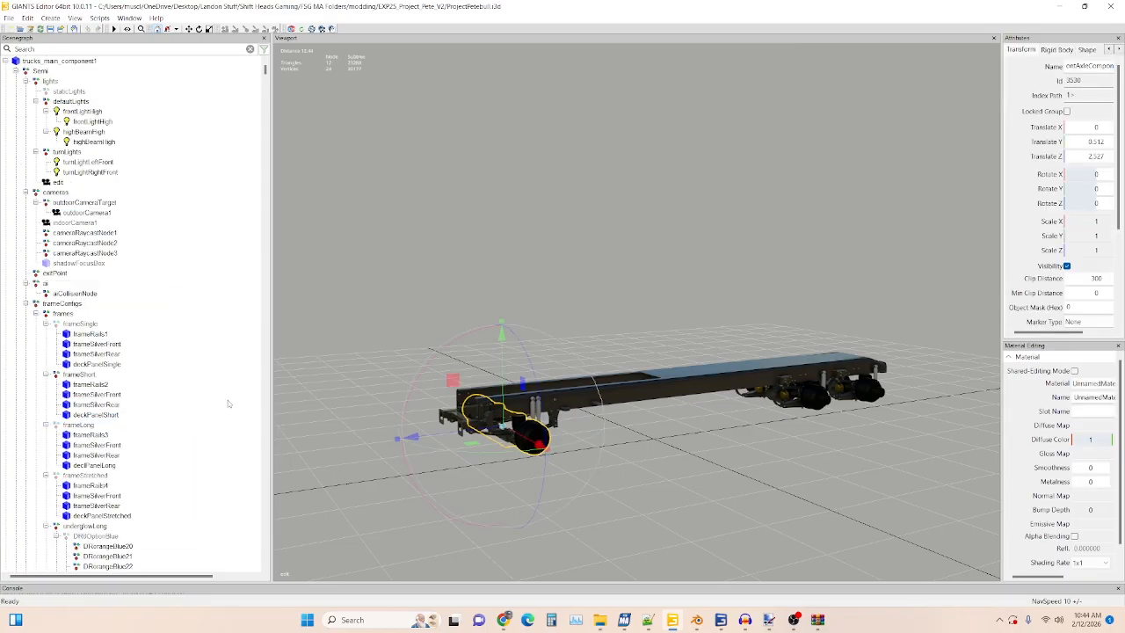
{"action": "left_click_drag", "start_coordinate": [266, 67], "coordinate": [264, 446]}
{"action": "left_click_drag", "start_coordinate": [265, 467], "coordinate": [269, 567]}
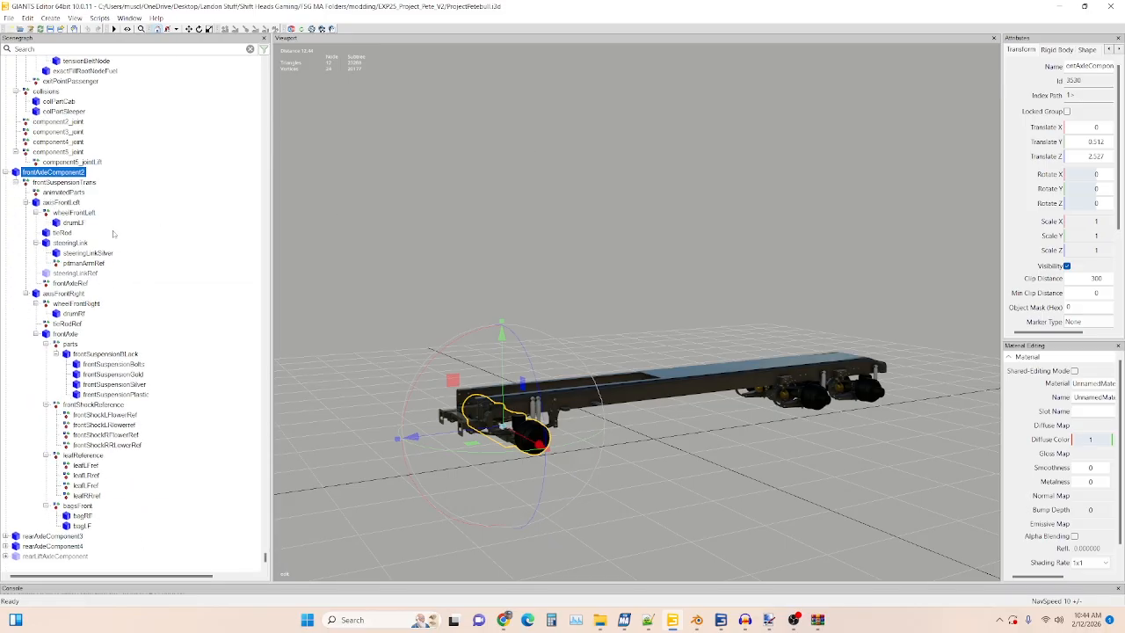
{"action": "scroll", "coordinate": [131, 238], "scroll_direction": "up", "scroll_amount": 2}
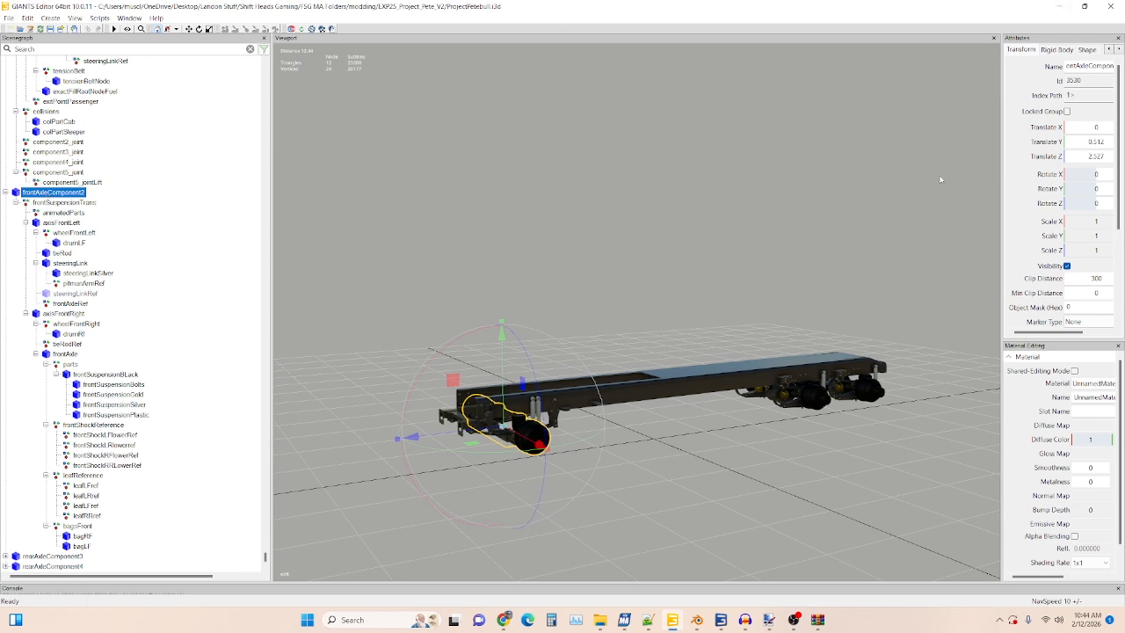
Step: Switch back and forth between GIANTS Editor and Notepad++ to relate the frontAxleComponent2 hierarchy to Forrestry_tool_pallet.xml, ending in Notepad++
{"action": "left_click", "coordinate": [1059, 6]}
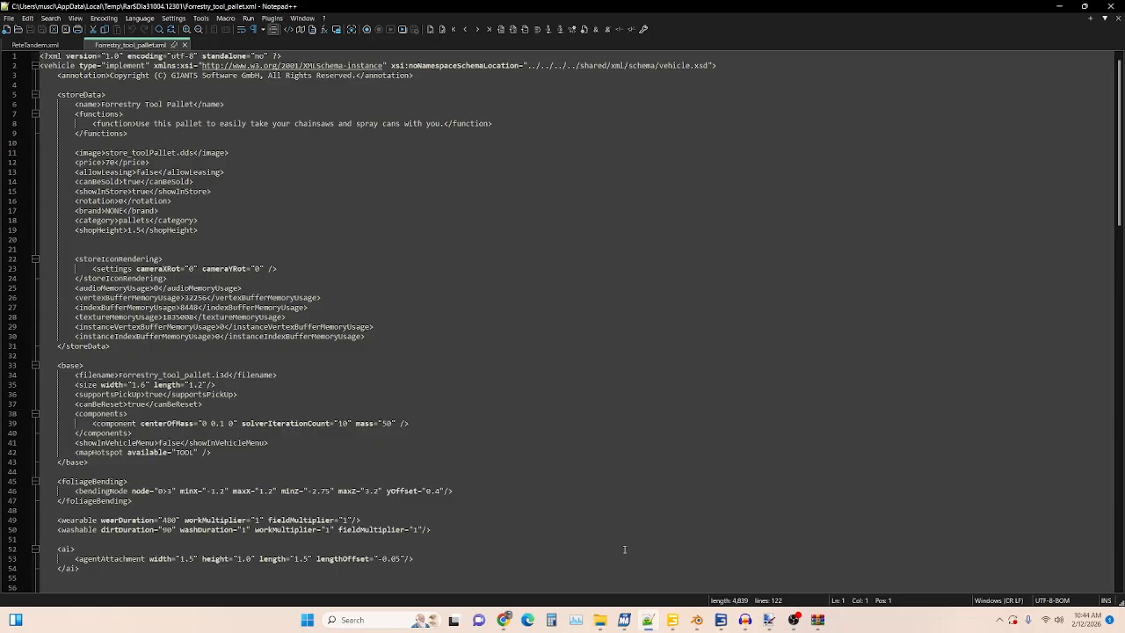
{"action": "left_click", "coordinate": [671, 617]}
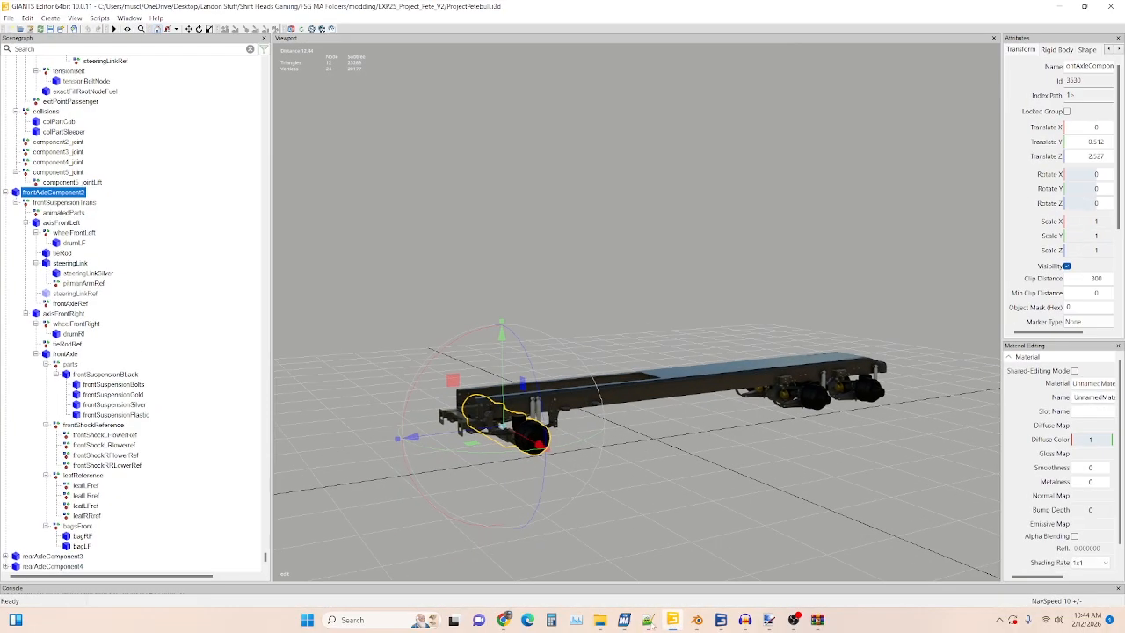
{"action": "left_click", "coordinate": [647, 620]}
{"action": "left_click", "coordinate": [648, 620]}
{"action": "left_click", "coordinate": [647, 620]}
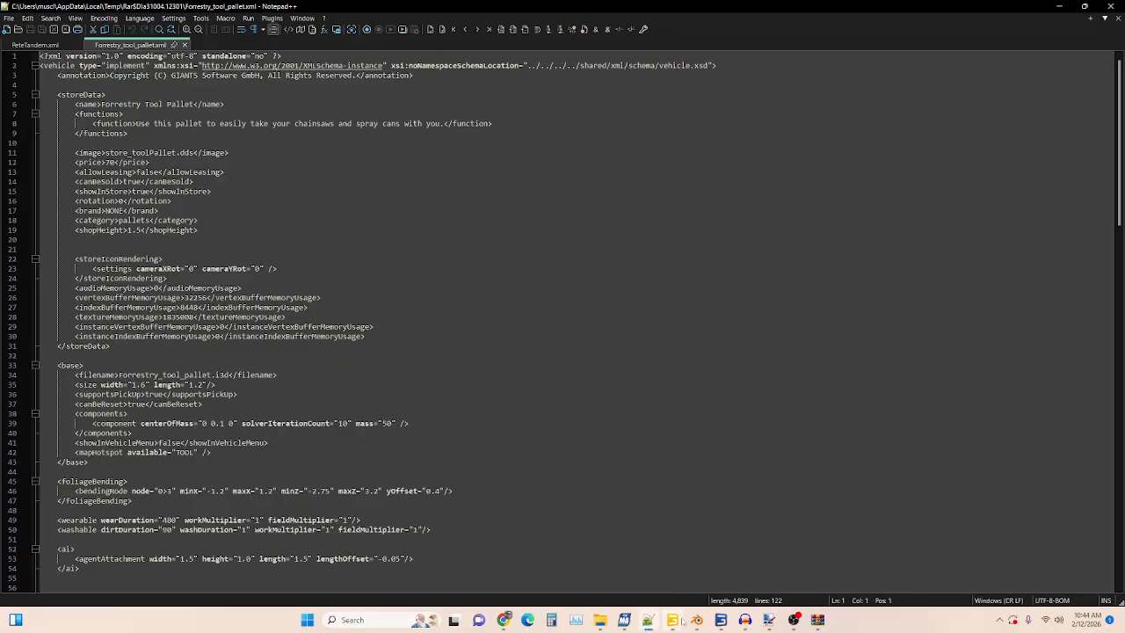
{"action": "left_click", "coordinate": [647, 620]}
{"action": "left_click", "coordinate": [649, 620]}
{"action": "left_click", "coordinate": [673, 619]}
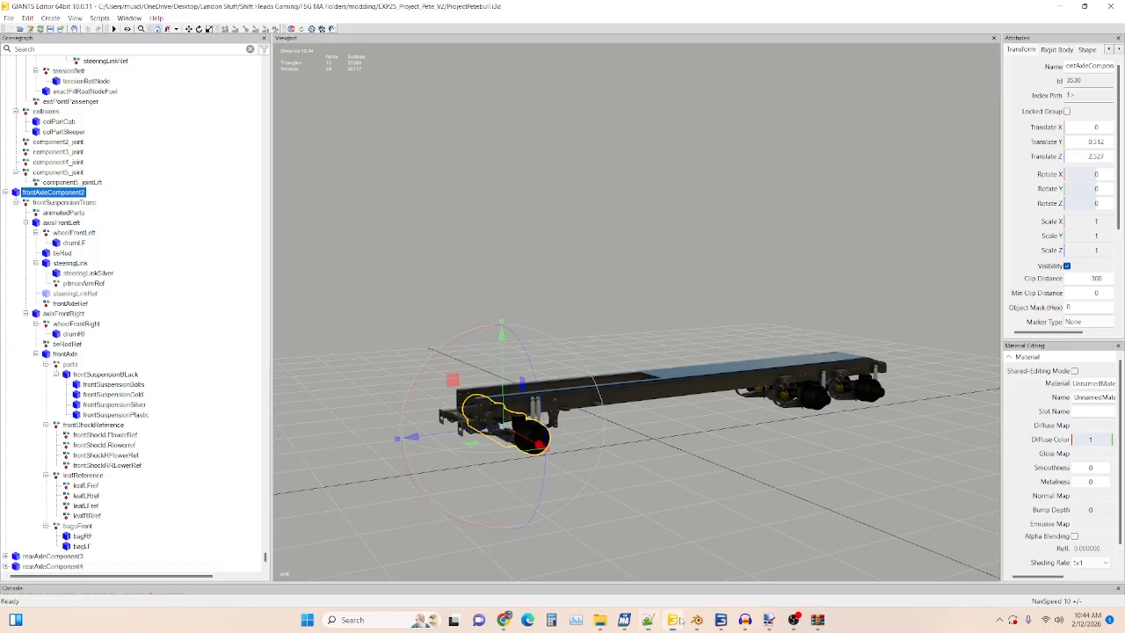
{"action": "left_click", "coordinate": [1060, 7]}
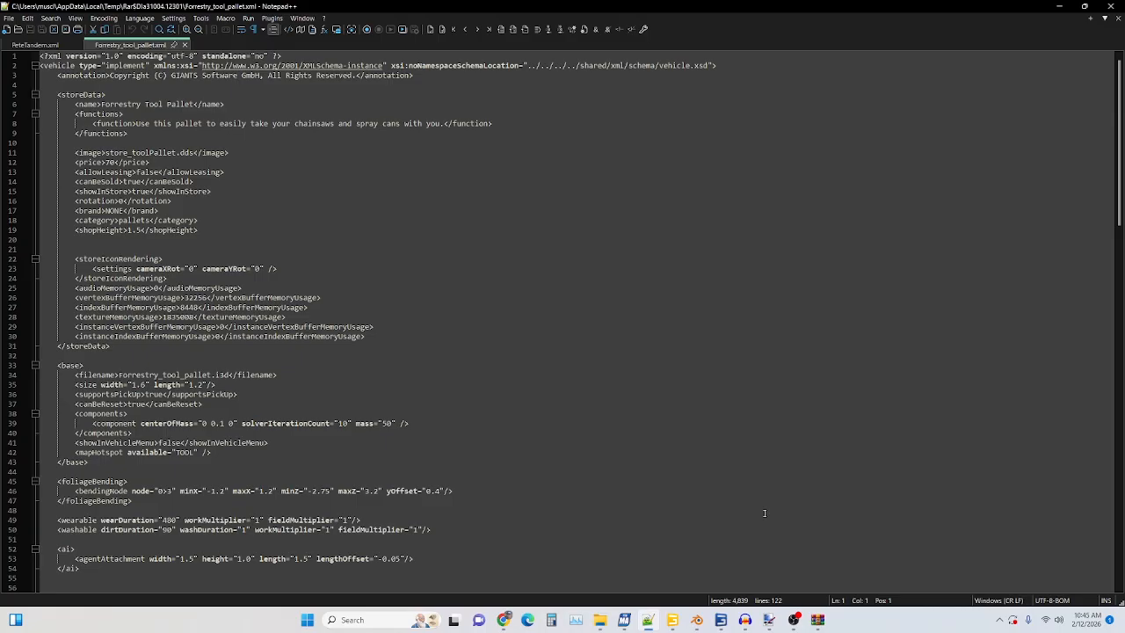
Step: Switch to FSG Mod Assistant and look through the mods collection and the list of collections that can be made active
{"action": "mouse_move", "coordinate": [696, 620]}
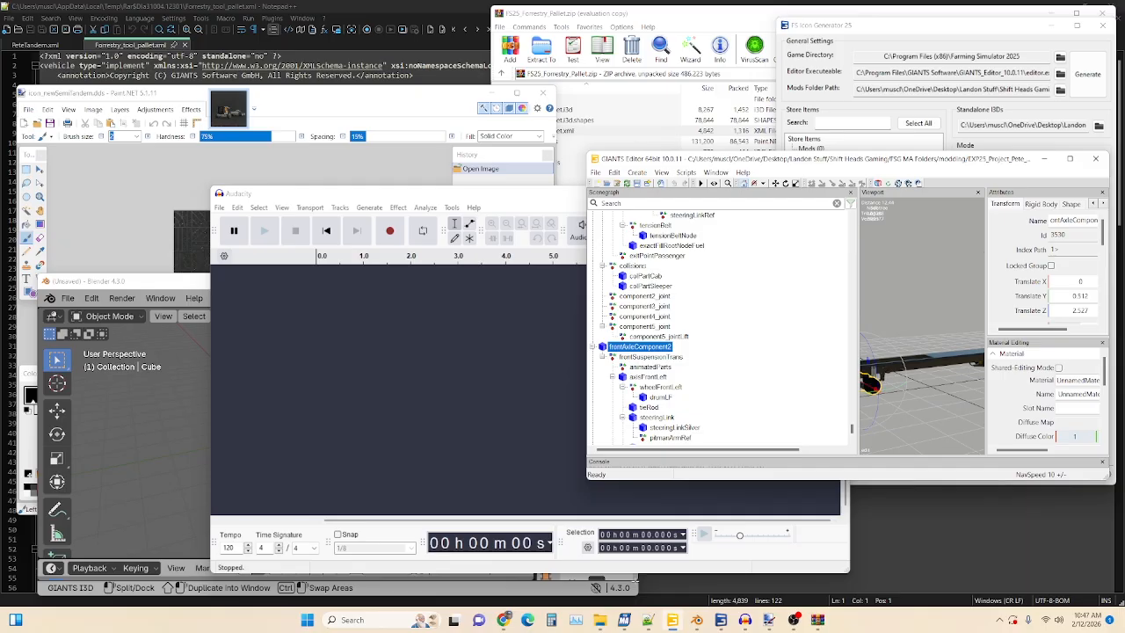
{"action": "mouse_move", "coordinate": [624, 619]}
{"action": "left_click", "coordinate": [617, 559]}
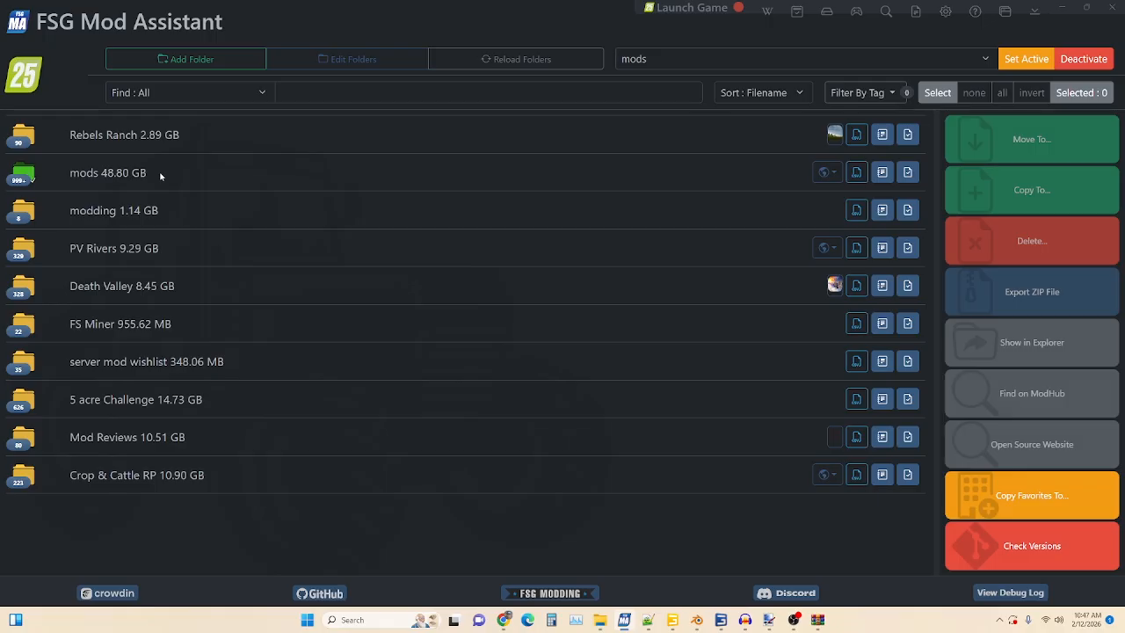
{"action": "left_click", "coordinate": [190, 180]}
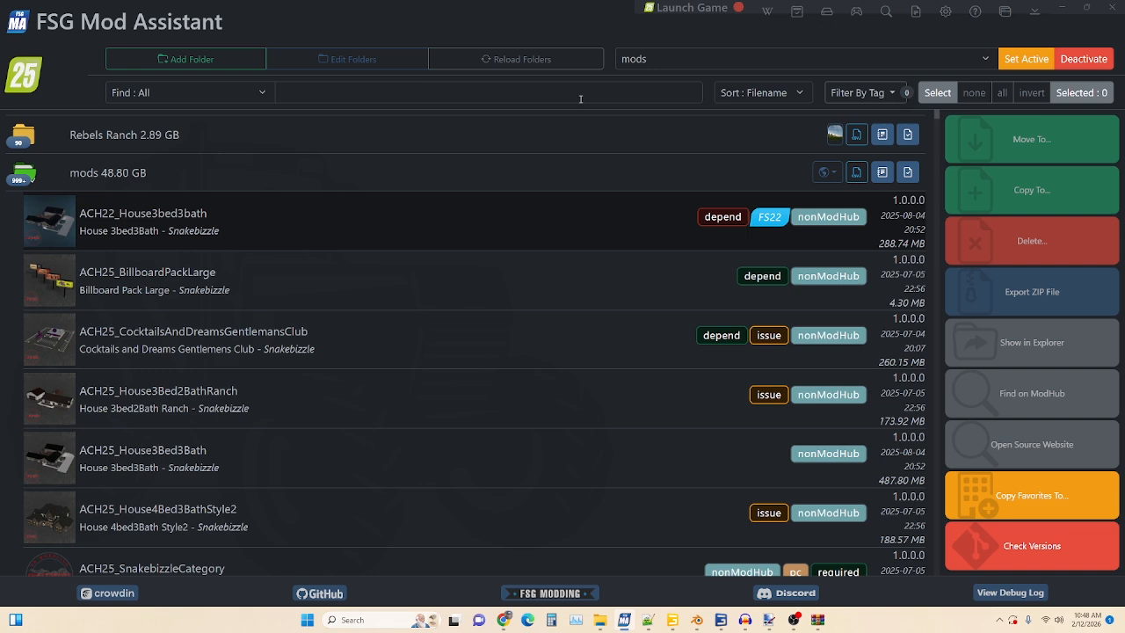
{"action": "left_click", "coordinate": [664, 58]}
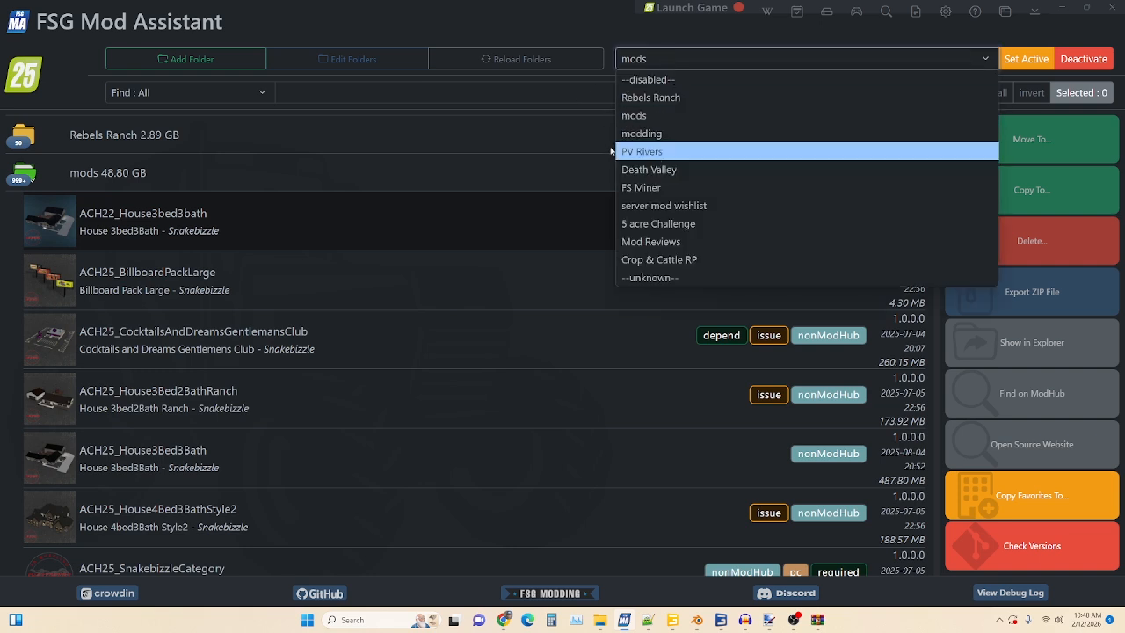
{"action": "left_click", "coordinate": [508, 170]}
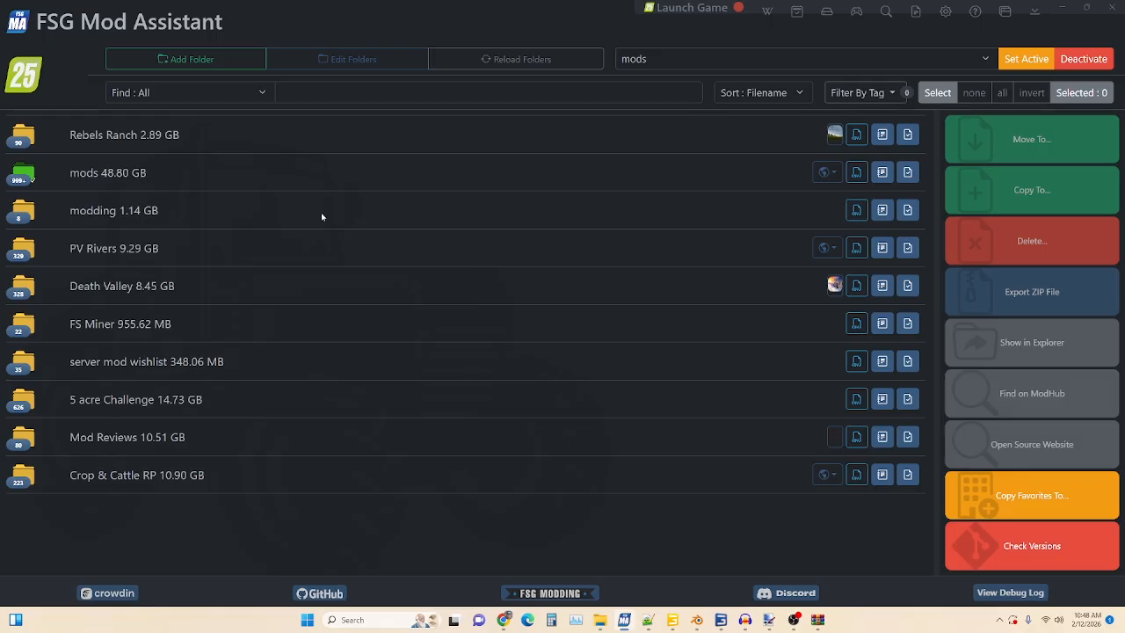
Step: Expand the modding collection and look through the mods it contains
{"action": "left_click", "coordinate": [320, 212]}
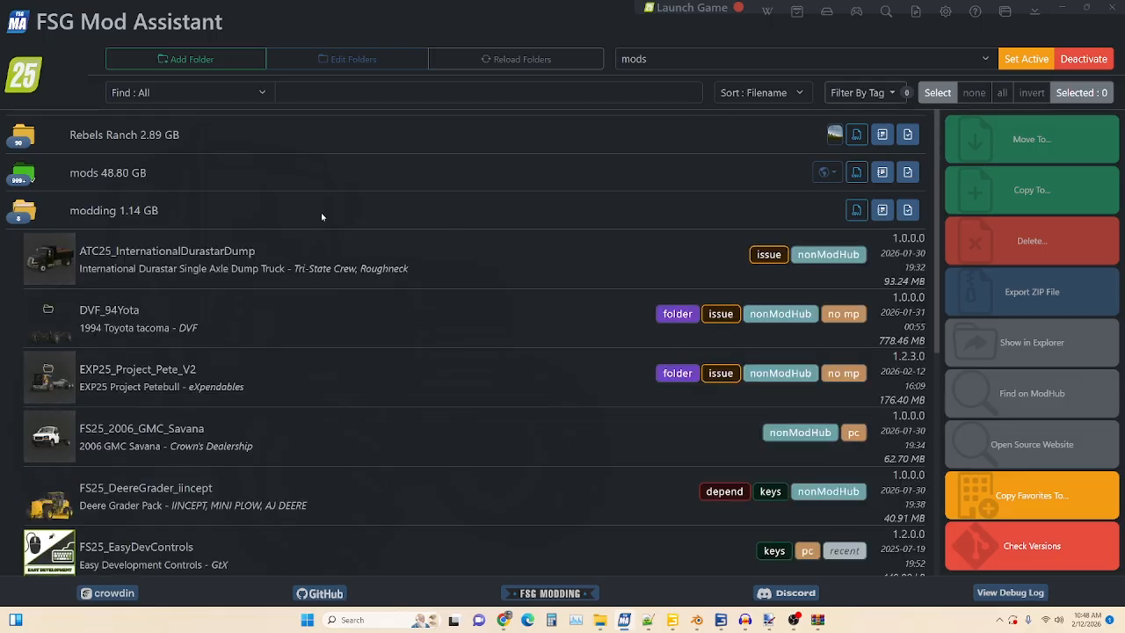
{"action": "scroll", "coordinate": [303, 280], "scroll_direction": "down", "scroll_amount": 3}
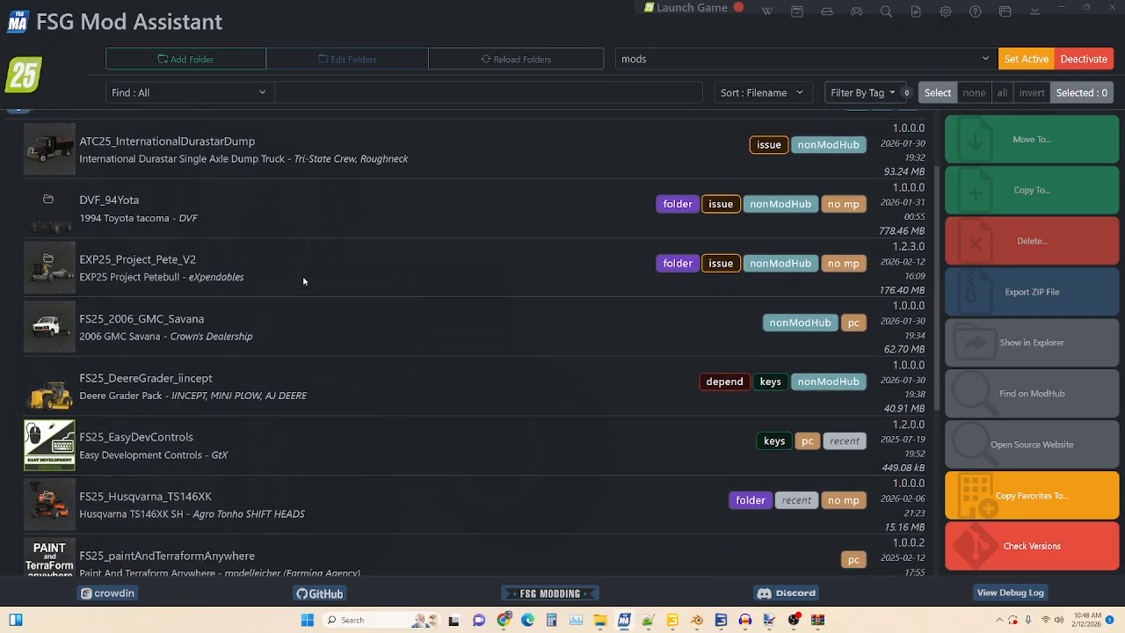
{"action": "scroll", "coordinate": [303, 280], "scroll_direction": "up", "scroll_amount": 1}
{"action": "scroll", "coordinate": [303, 280], "scroll_direction": "up", "scroll_amount": 2}
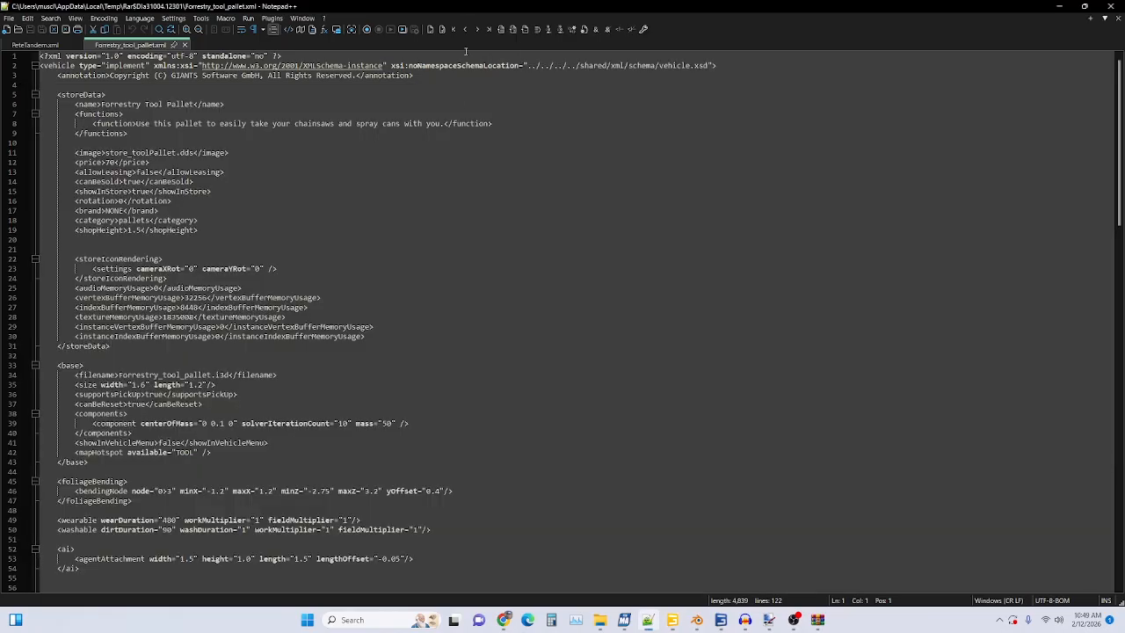
Step: Switch from Notepad++ to GIANTS Editor and maximize its window
{"action": "left_click", "coordinate": [465, 5]}
{"action": "left_click", "coordinate": [672, 620]}
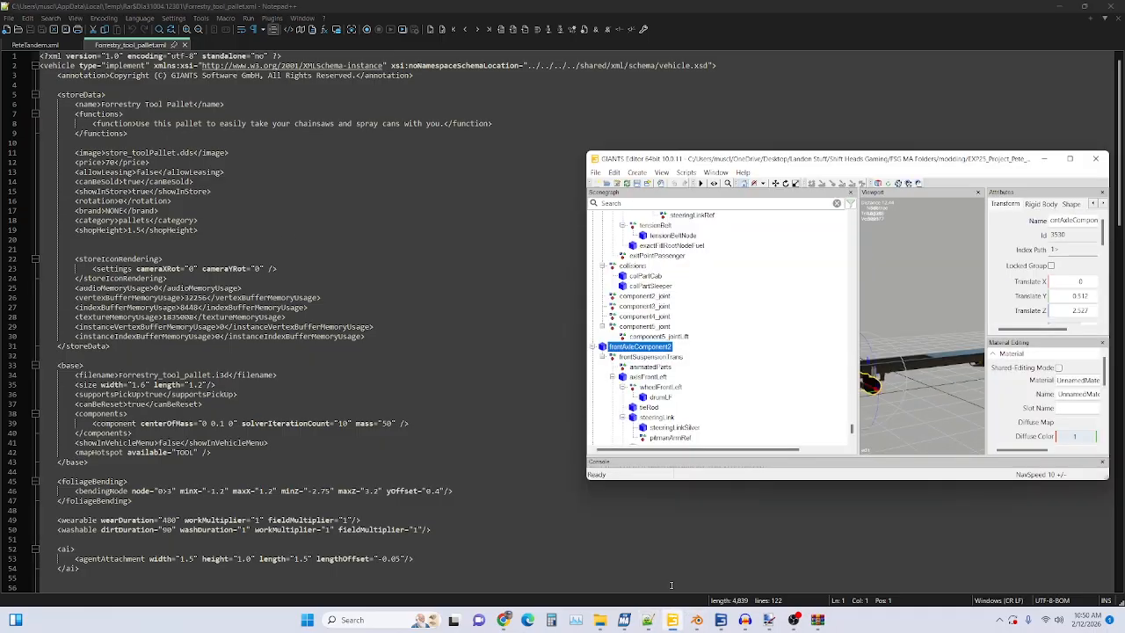
{"action": "left_click", "coordinate": [1070, 159]}
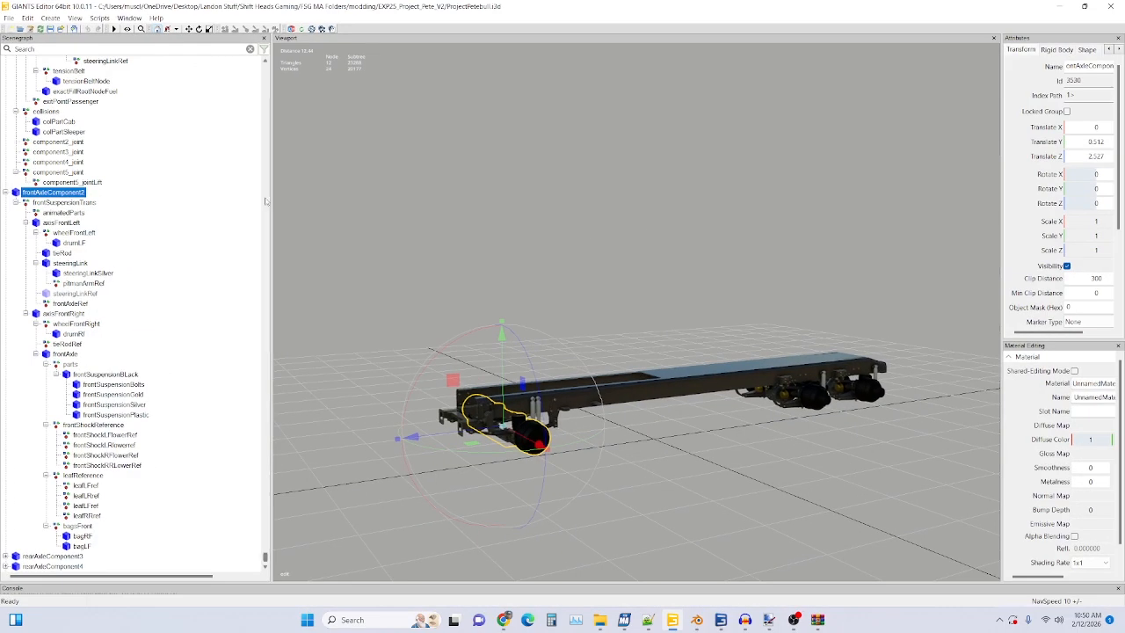